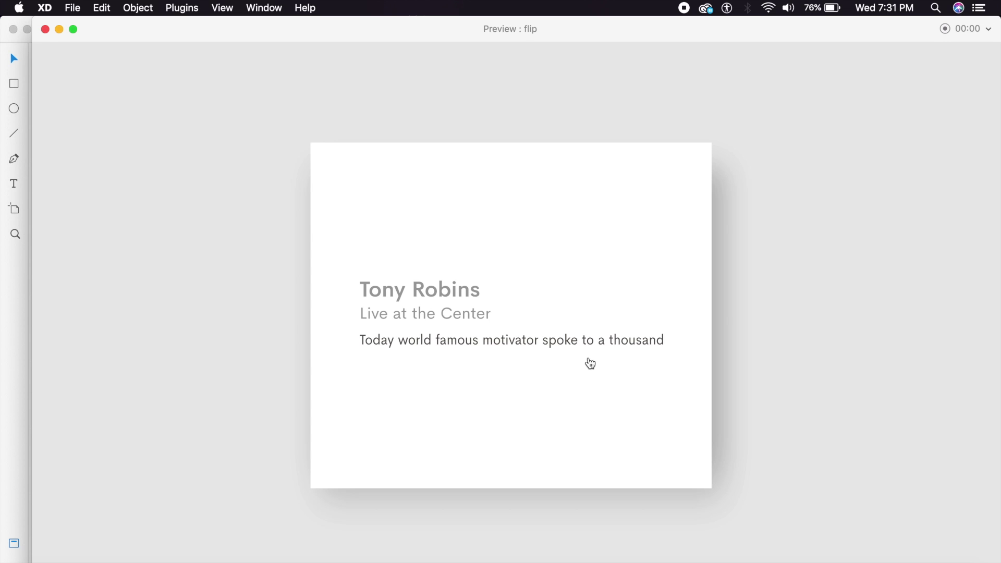
- Preview the flip prototype by flipping the card between its front and its share side
{"action": "left_click", "coordinate": [589, 360]}
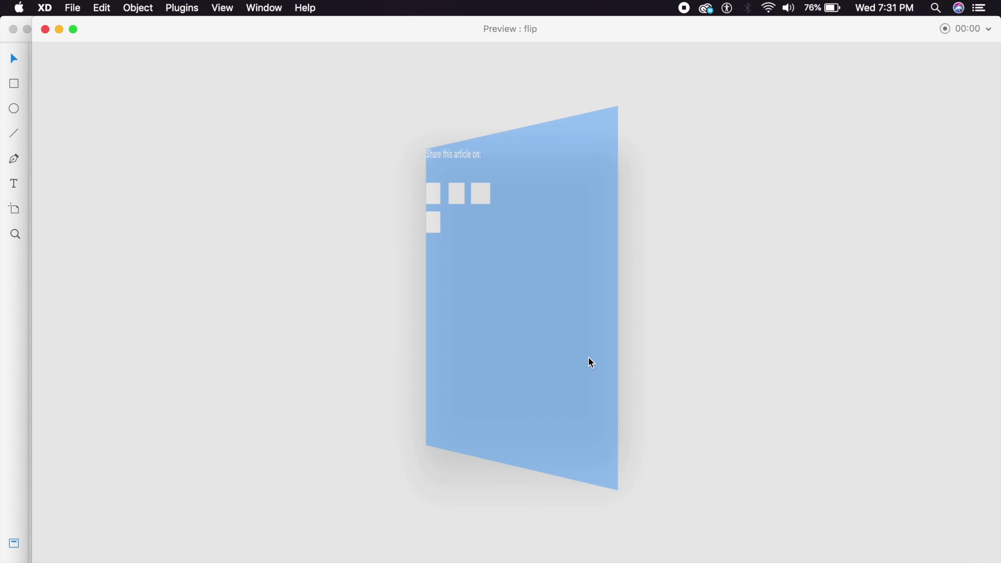
{"action": "left_click", "coordinate": [590, 363]}
{"action": "left_click", "coordinate": [591, 362]}
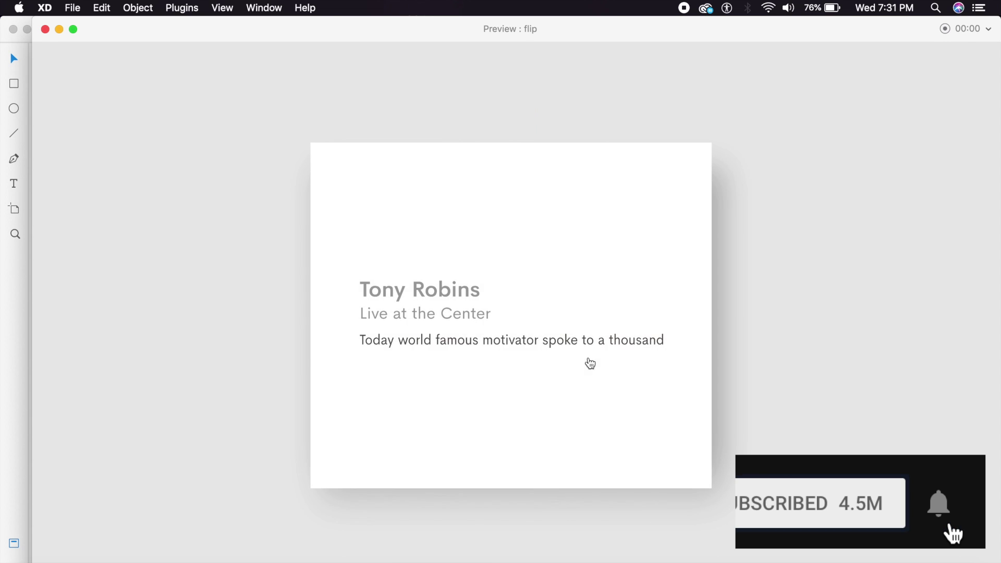
{"action": "left_click", "coordinate": [589, 358]}
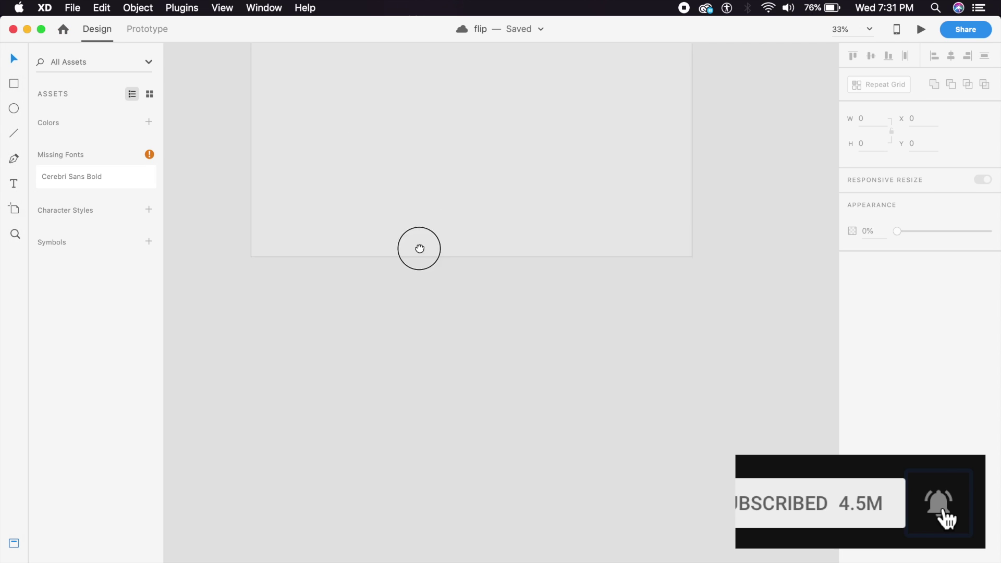
- Draw a white card rectangle in the middle of the Web 1920 – 8 artboard
{"action": "left_click_drag", "start_coordinate": [419, 249], "coordinate": [450, 364]}
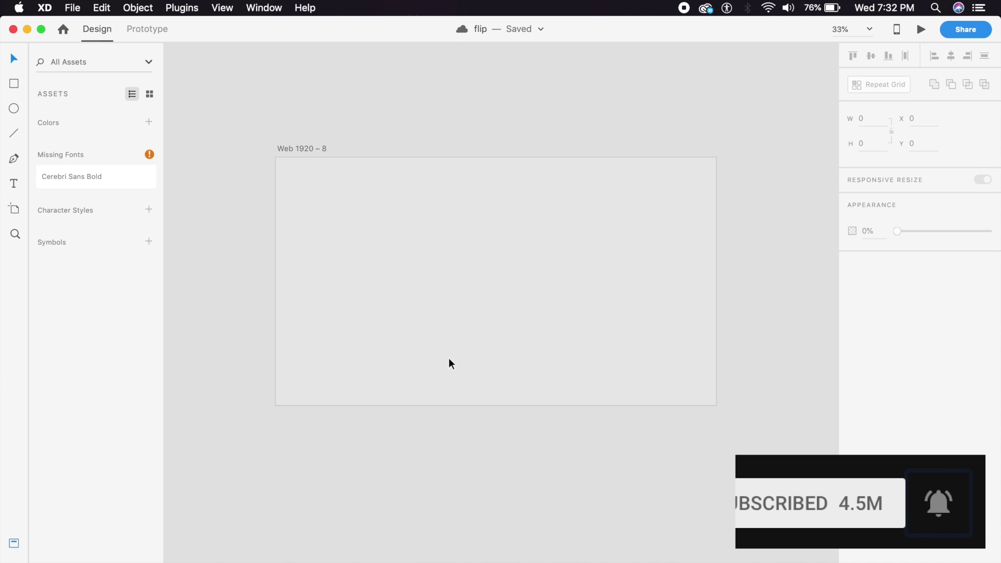
{"action": "left_click", "coordinate": [303, 148]}
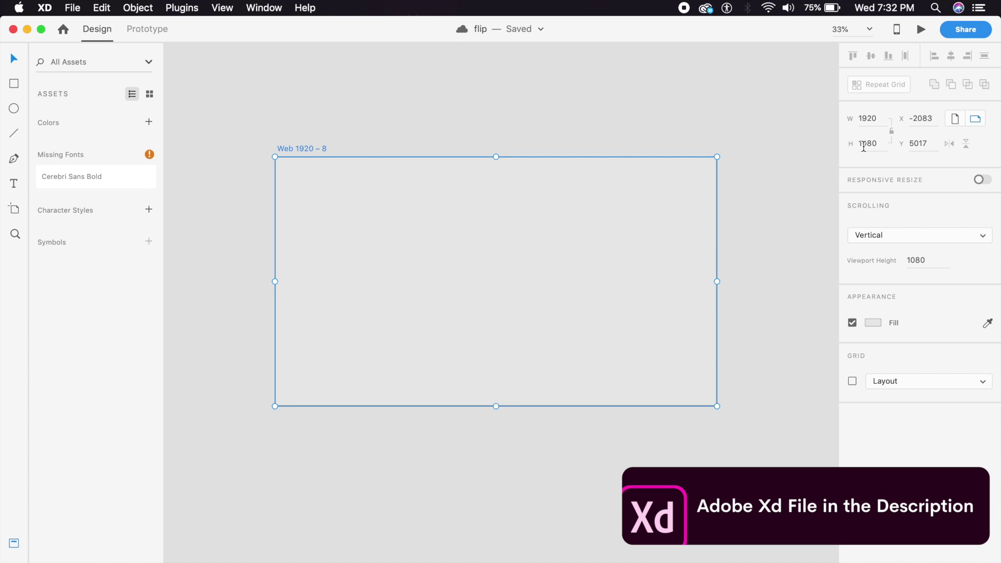
{"action": "left_click", "coordinate": [450, 97]}
{"action": "key", "text": "super+equal"}
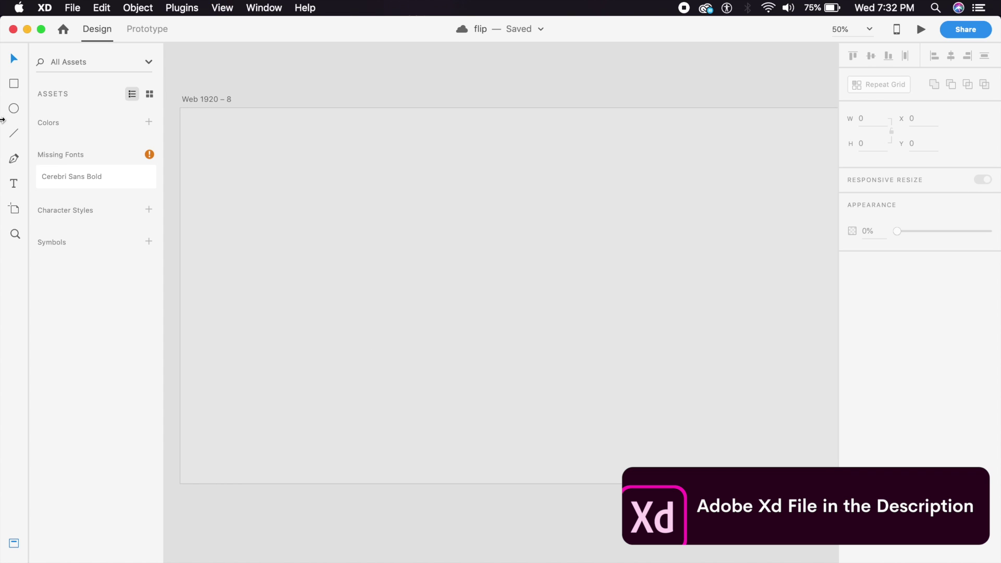
{"action": "left_click", "coordinate": [14, 84]}
{"action": "mouse_move", "coordinate": [369, 180]}
{"action": "left_mouse_down"}
{"action": "mouse_move", "coordinate": [579, 320]}
{"action": "mouse_move", "coordinate": [727, 397]}
{"action": "left_mouse_up"}
{"action": "left_click", "coordinate": [14, 58]}
{"action": "left_click", "coordinate": [279, 223]}
{"action": "mouse_move", "coordinate": [447, 305]}
{"action": "left_mouse_down"}
{"action": "mouse_move", "coordinate": [401, 313]}
{"action": "mouse_move", "coordinate": [409, 305]}
{"action": "left_mouse_up"}
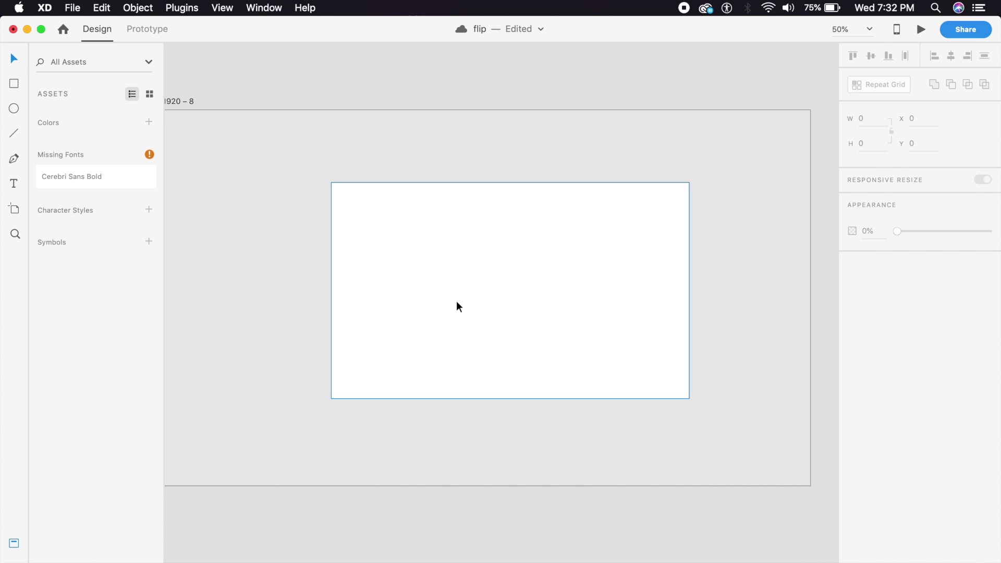
- Move and enlarge the card rectangle to about 1060 by 748
{"action": "left_click", "coordinate": [455, 306]}
{"action": "left_click_drag", "start_coordinate": [484, 304], "coordinate": [436, 281]}
{"action": "left_click_drag", "start_coordinate": [636, 376], "coordinate": [651, 419]}
{"action": "left_click", "coordinate": [574, 456]}
{"action": "scroll", "coordinate": [573, 456], "scroll_direction": "left", "scroll_amount": 2}
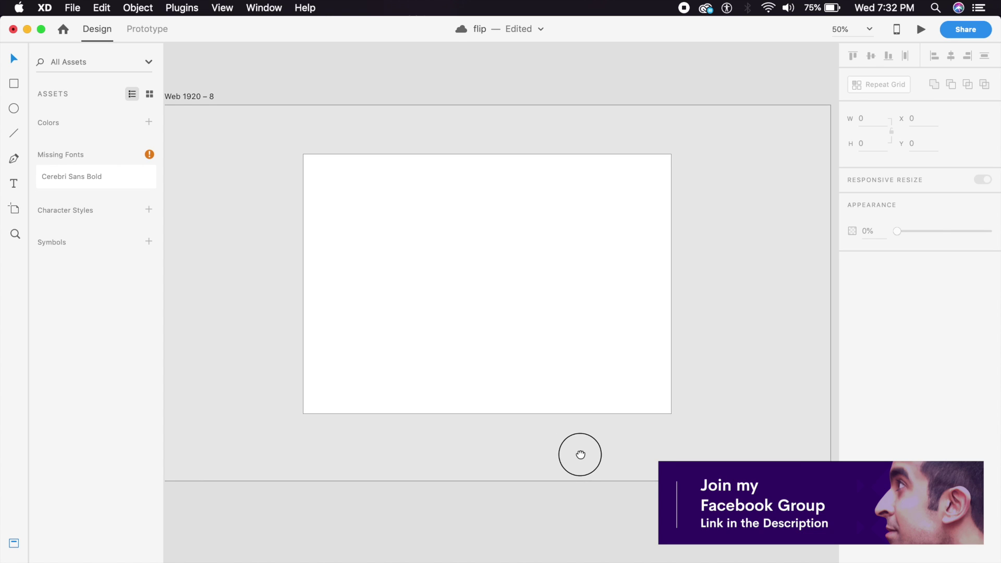
- Center the card rectangle horizontally and vertically on the artboard and remove its border
{"action": "left_click", "coordinate": [583, 365]}
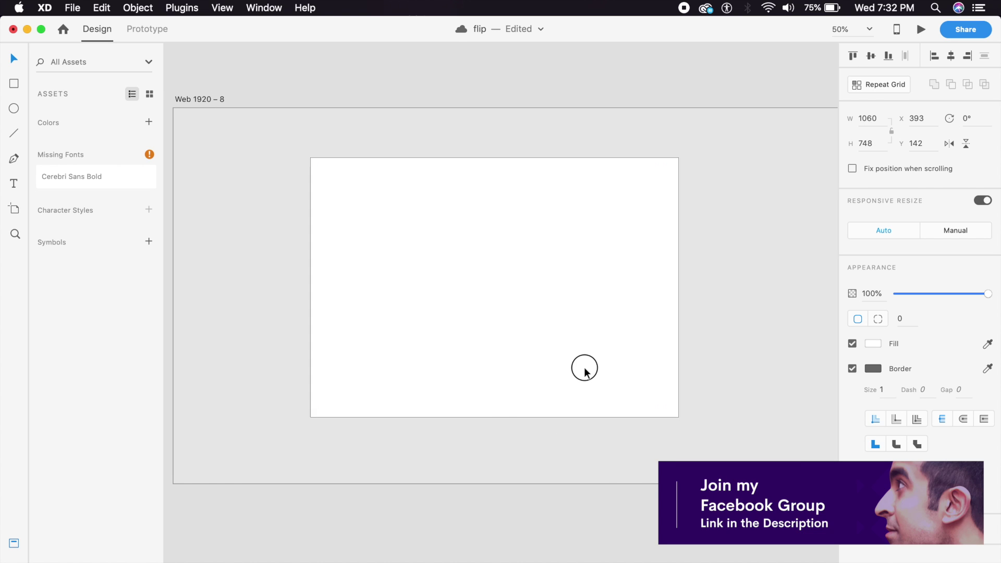
{"action": "left_click", "coordinate": [950, 55]}
{"action": "left_click", "coordinate": [868, 57]}
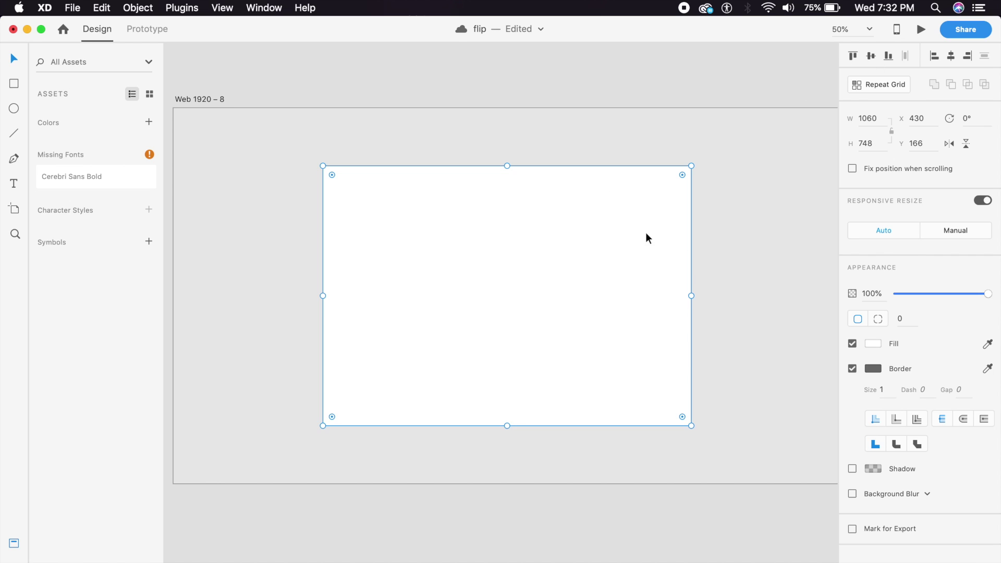
{"action": "left_click", "coordinate": [699, 261]}
{"action": "left_click", "coordinate": [631, 300]}
{"action": "left_click", "coordinate": [853, 368]}
{"action": "left_click", "coordinate": [792, 422]}
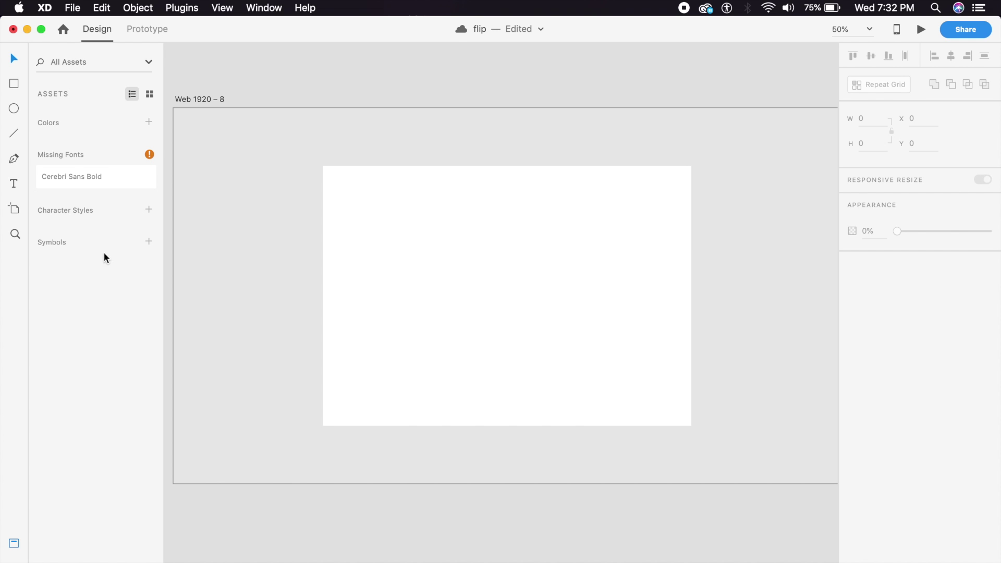
- Draw a second rectangle about 722 by 620 overlapping the card's lower left area, and remove its border
{"action": "left_click", "coordinate": [14, 84]}
{"action": "left_click_drag", "start_coordinate": [212, 233], "coordinate": [463, 448]}
{"action": "left_click", "coordinate": [14, 59]}
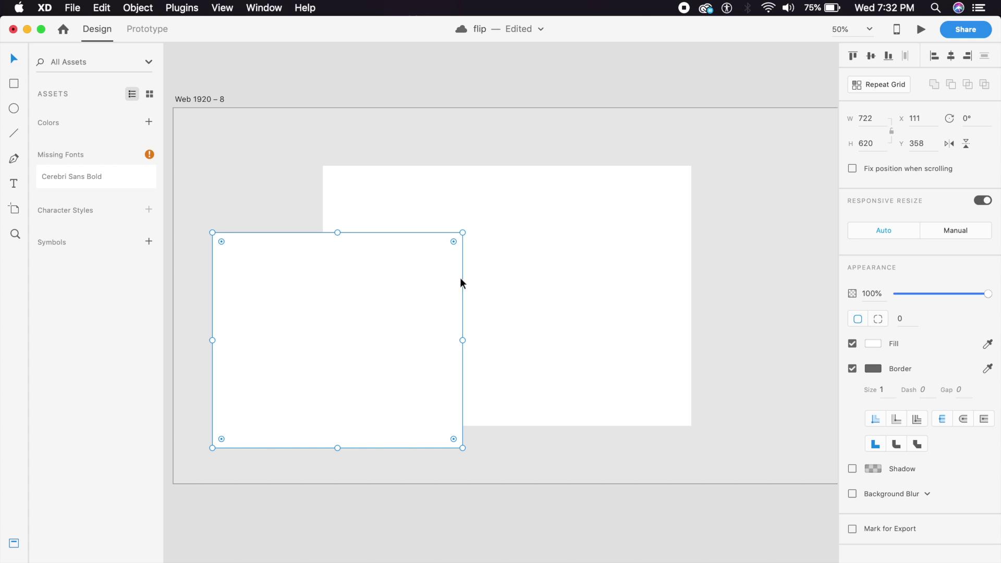
{"action": "left_click", "coordinate": [851, 368]}
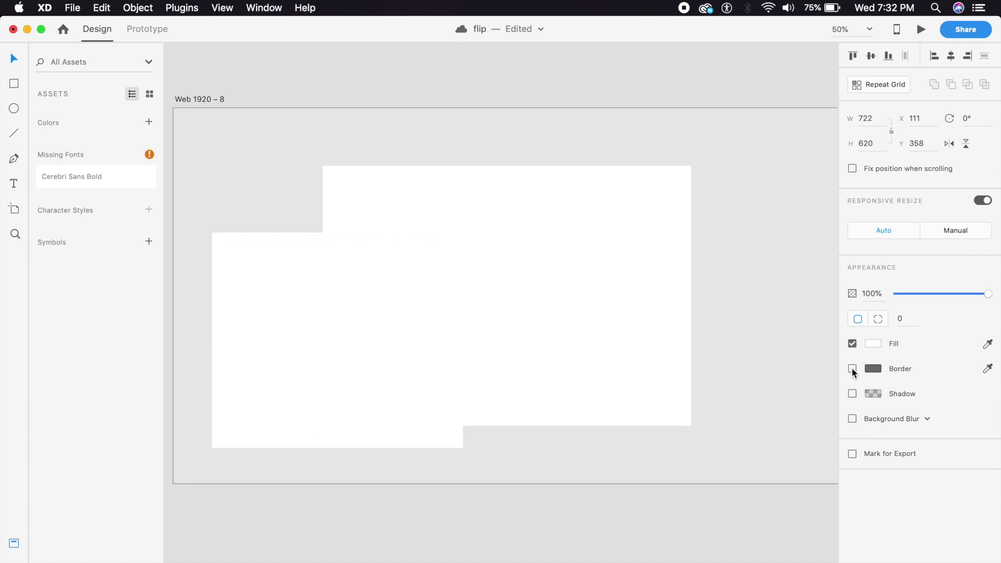
- Fill the second rectangle with solid black #000000 at 25% opacity
{"action": "left_click", "coordinate": [869, 345]}
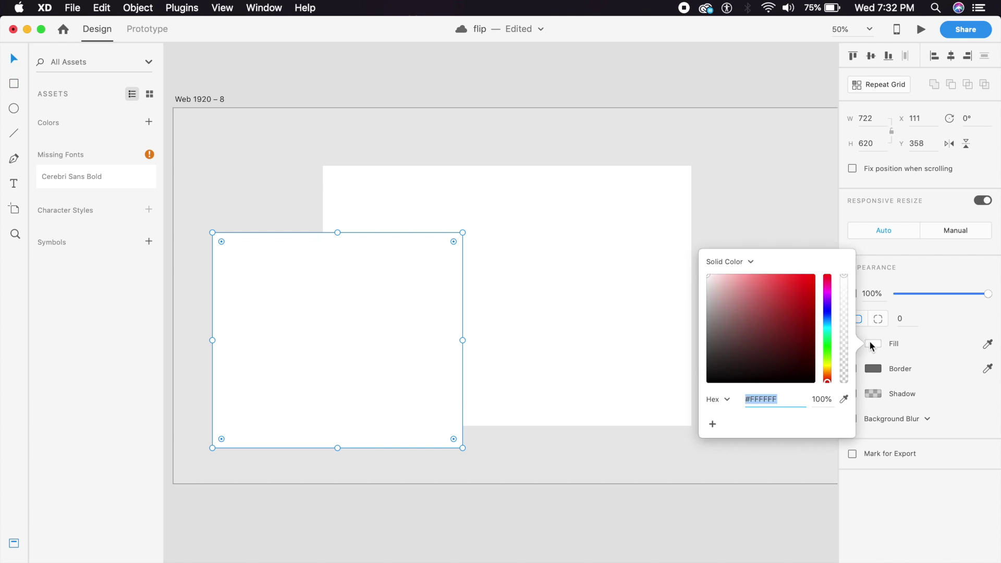
{"action": "left_click", "coordinate": [744, 261]}
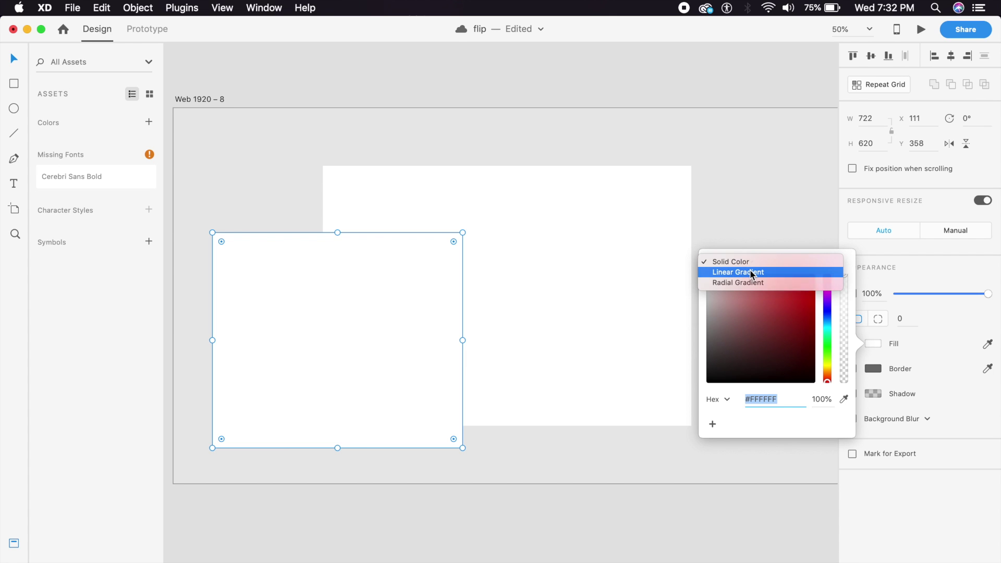
{"action": "left_click", "coordinate": [744, 269]}
{"action": "left_click", "coordinate": [743, 254]}
{"action": "left_click", "coordinate": [739, 241]}
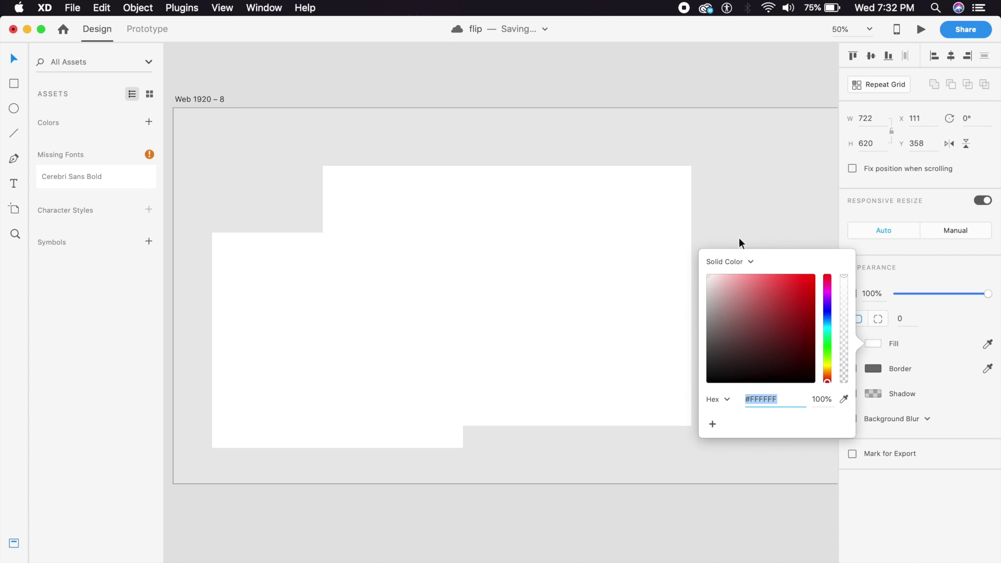
{"action": "left_click_drag", "start_coordinate": [710, 379], "coordinate": [697, 402]}
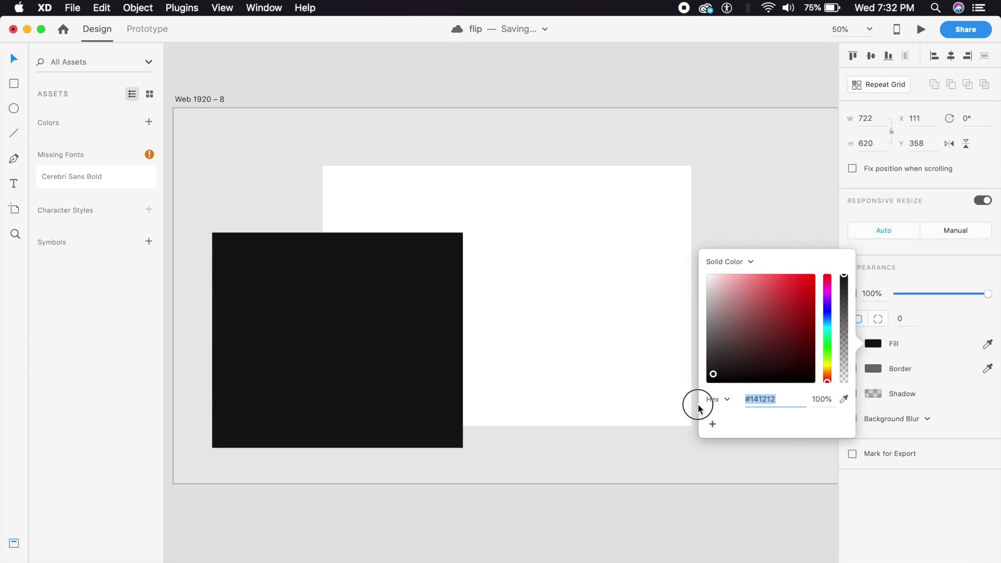
{"action": "left_click", "coordinate": [820, 398]}
{"action": "type", "text": "25"}
{"action": "key", "text": "Return"}
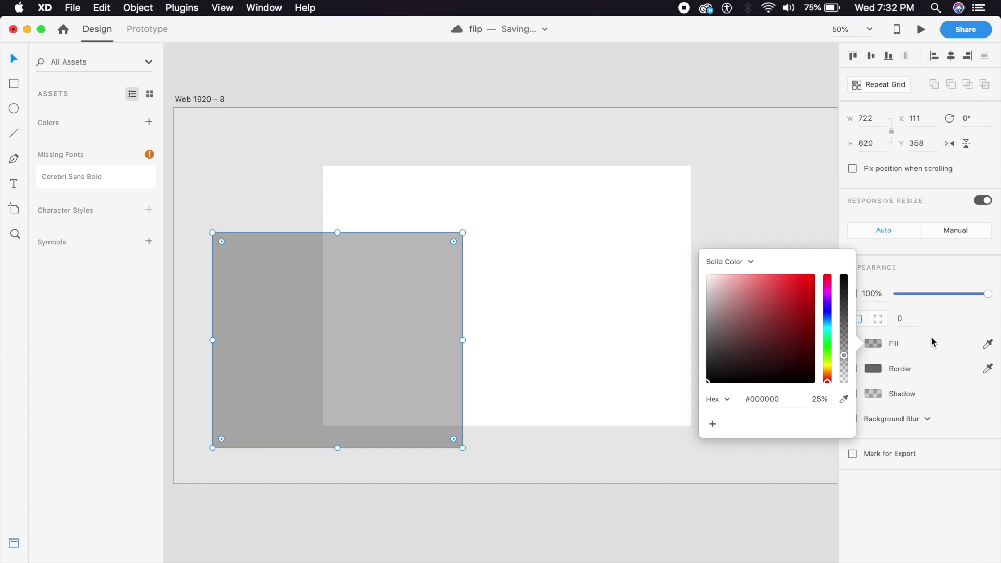
{"action": "left_click", "coordinate": [928, 334]}
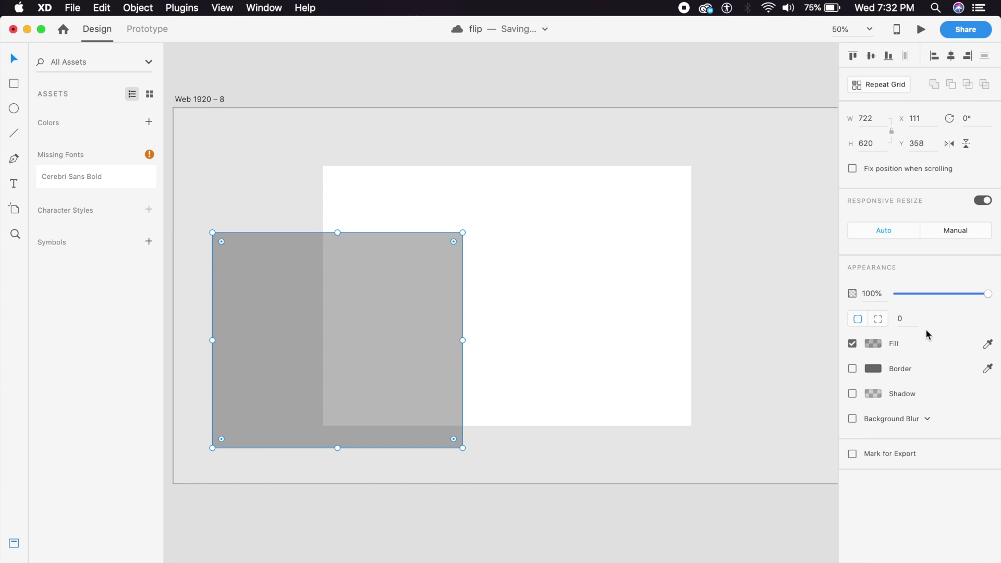
- Apply an Object Blur of 30 to the black rectangle
{"action": "left_click", "coordinate": [853, 420]}
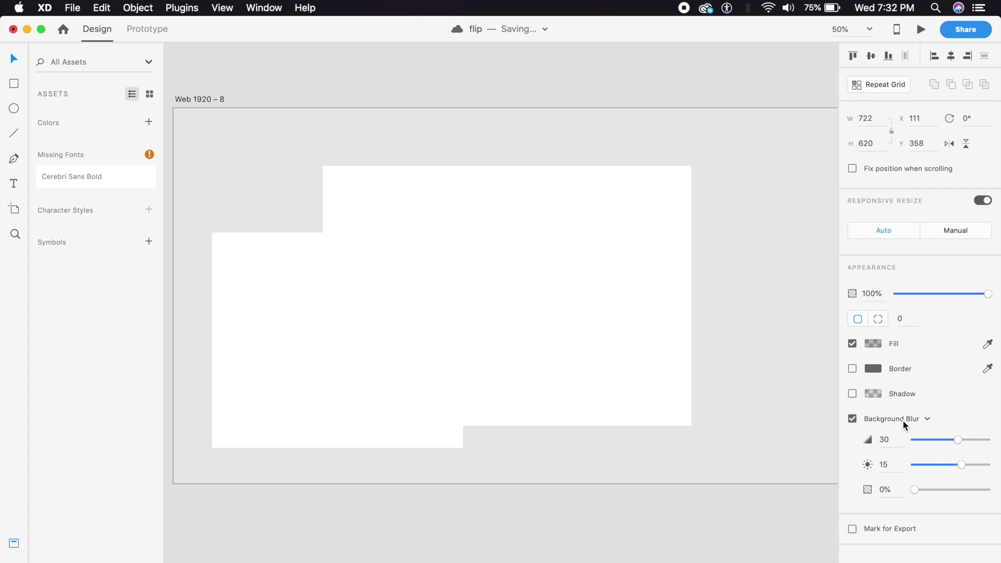
{"action": "left_click", "coordinate": [927, 419]}
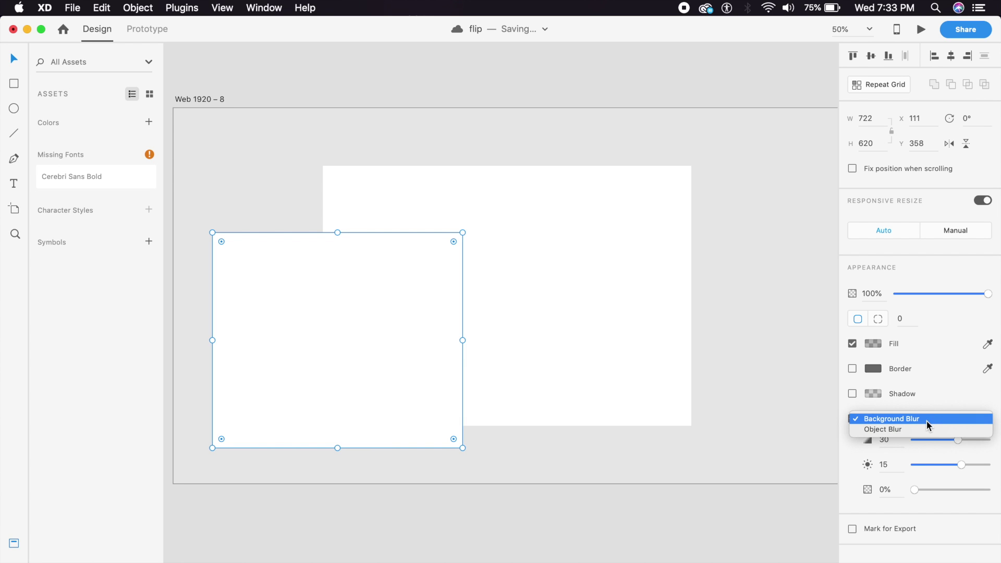
{"action": "left_click", "coordinate": [913, 427]}
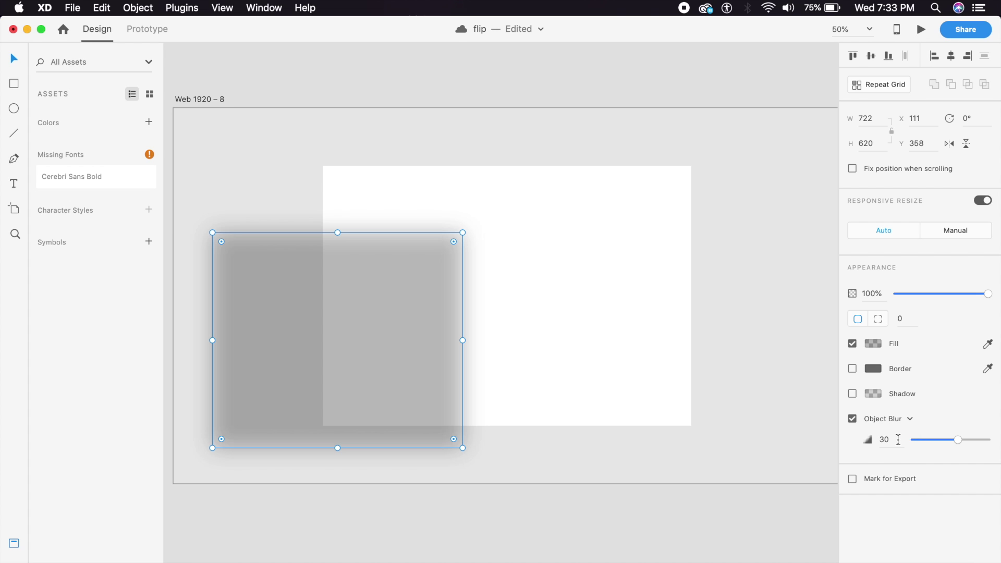
{"action": "left_click", "coordinate": [789, 474]}
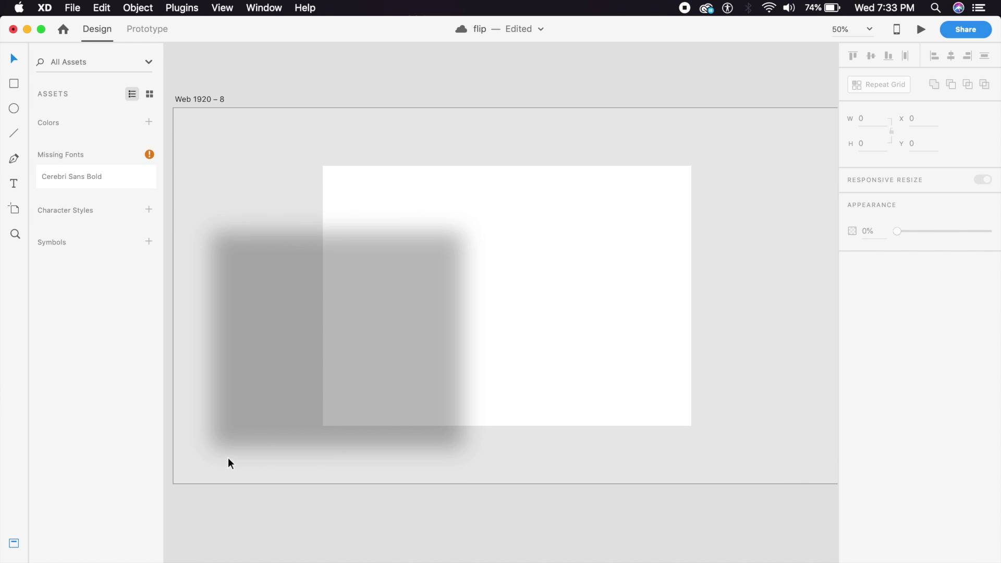
- Align the blurred rectangle with the card's left edge and widen it to the card's width of 1060
{"action": "left_click_drag", "start_coordinate": [268, 396], "coordinate": [376, 386]}
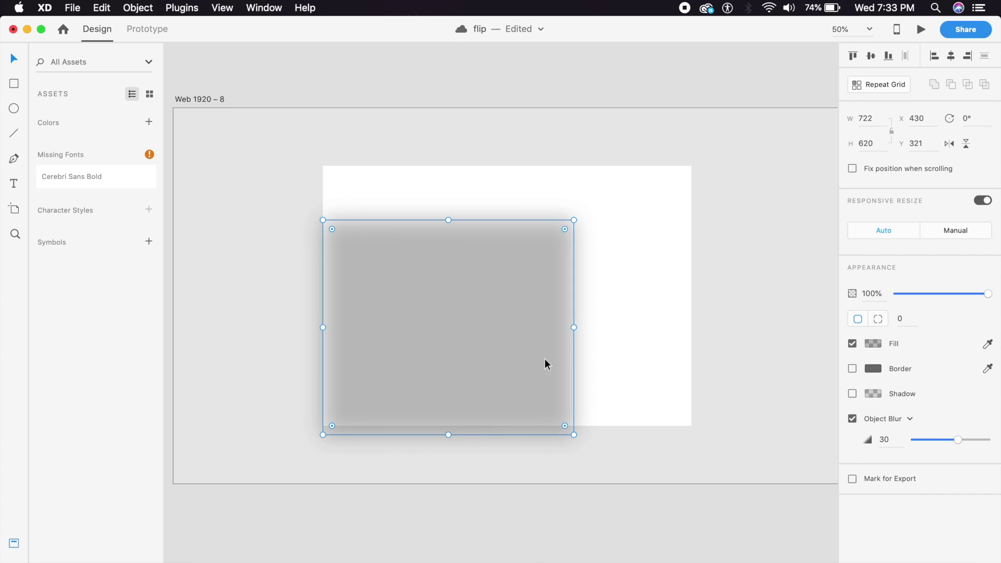
{"action": "left_click_drag", "start_coordinate": [574, 328], "coordinate": [692, 336]}
{"action": "left_click", "coordinate": [704, 311]}
{"action": "left_click", "coordinate": [653, 339]}
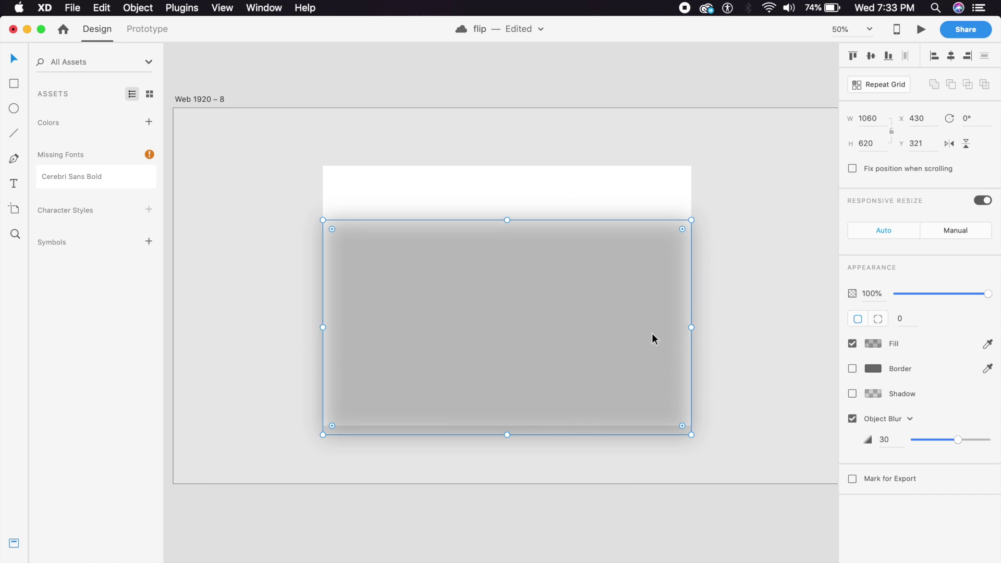
- Send the blurred rectangle behind the white card to form a soft shadow
{"action": "left_click", "coordinate": [723, 303]}
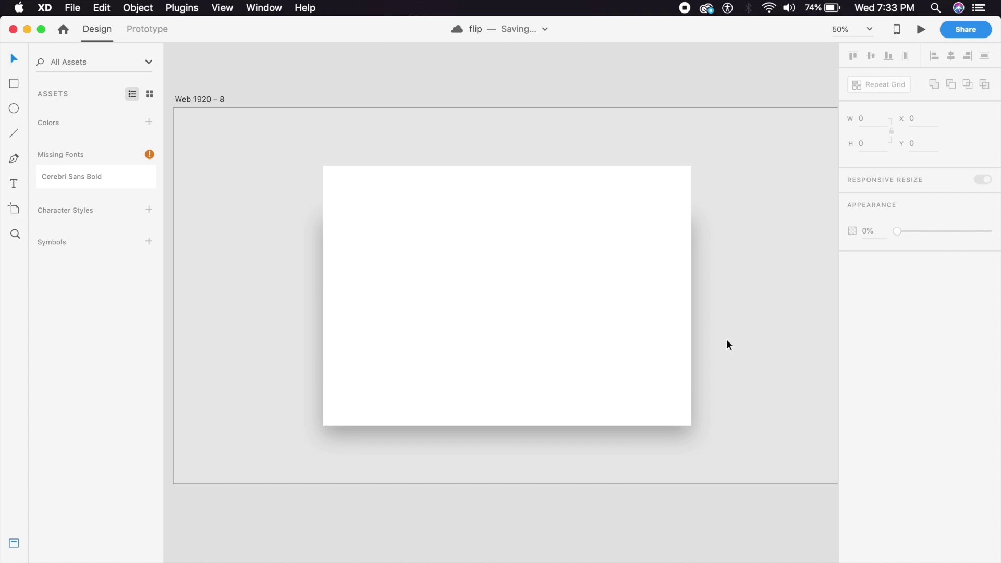
{"action": "left_click", "coordinate": [605, 435]}
{"action": "key", "text": "Delete"}
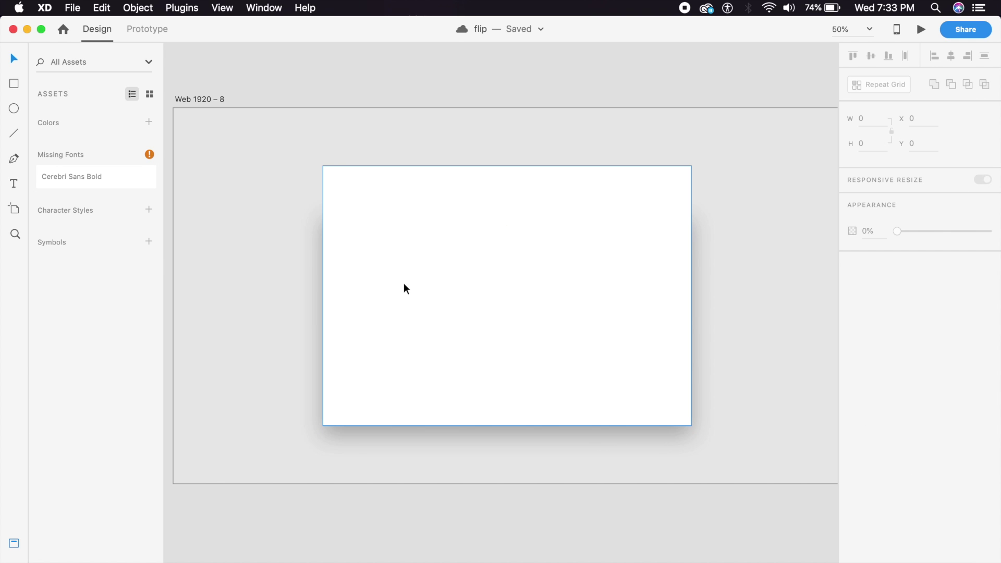
- Add the heading "Robin Sharma" and a lorem ipsum paragraph in Cerebri Sans to the card, and save the file
{"action": "key", "text": "t"}
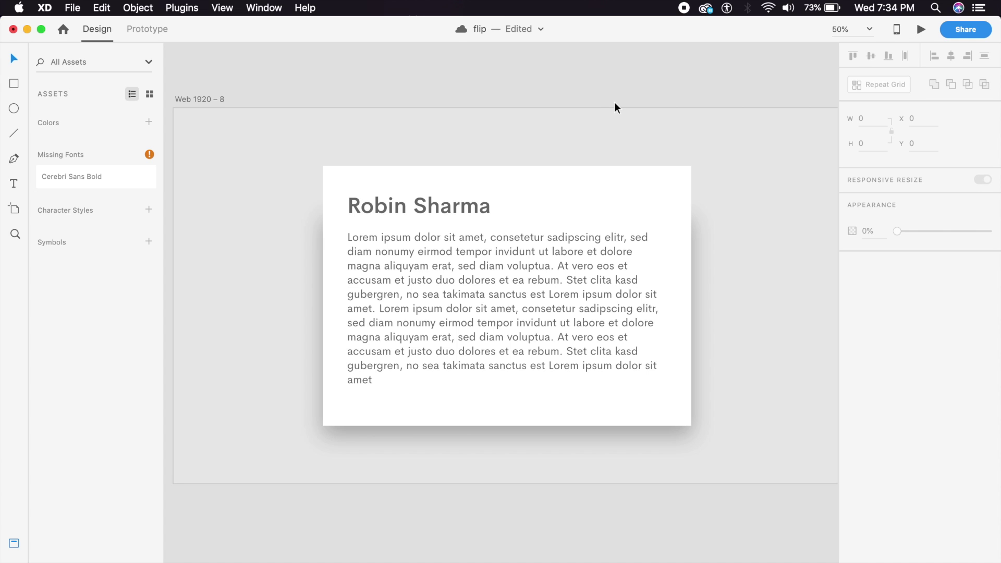
{"action": "key", "text": "super+s"}
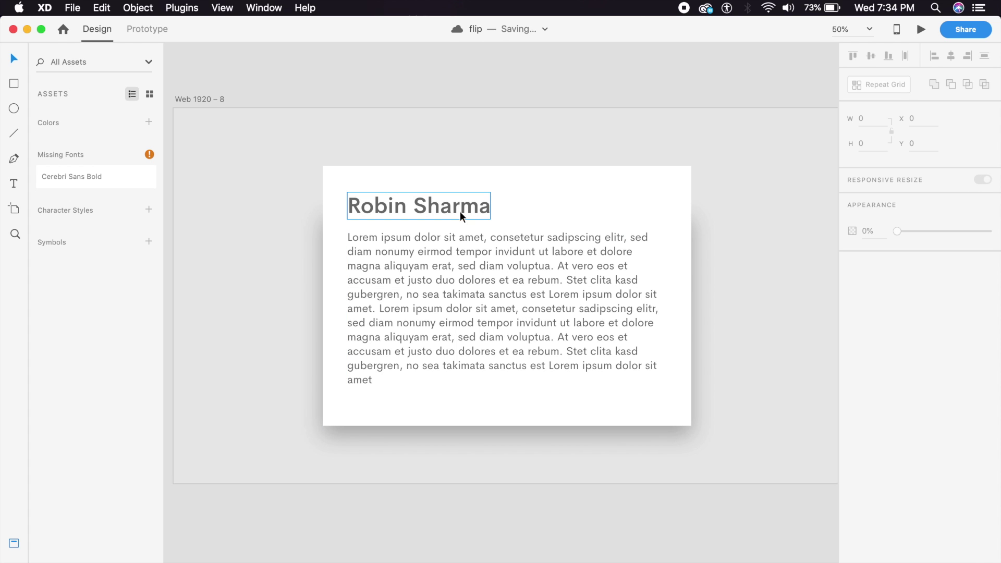
- Group the heading with the lorem ipsum paragraph and save the file
{"action": "left_click", "coordinate": [572, 290]}
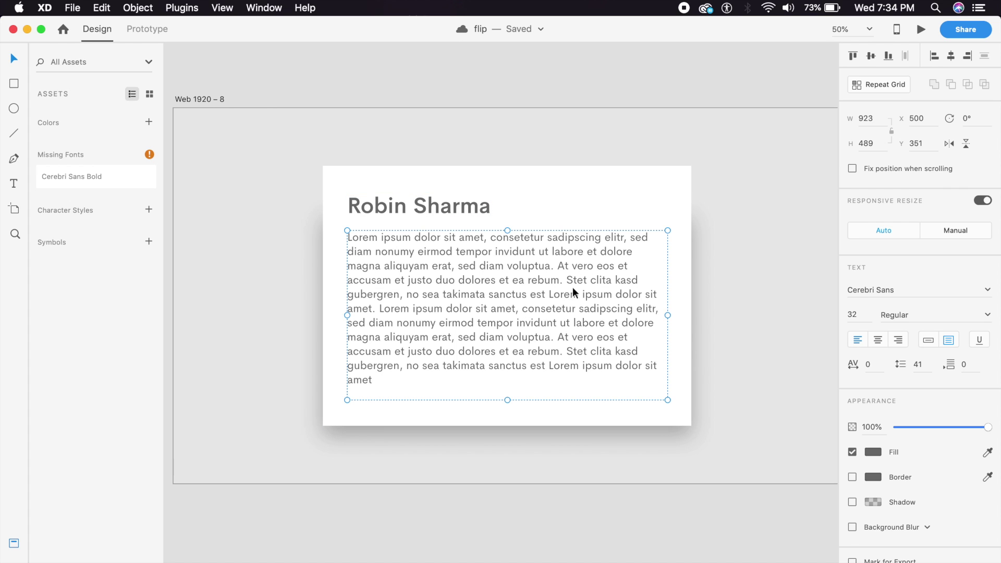
{"action": "left_click", "coordinate": [437, 206], "text": "shift"}
{"action": "key", "text": "ctrl+g"}
{"action": "left_click", "coordinate": [460, 471]}
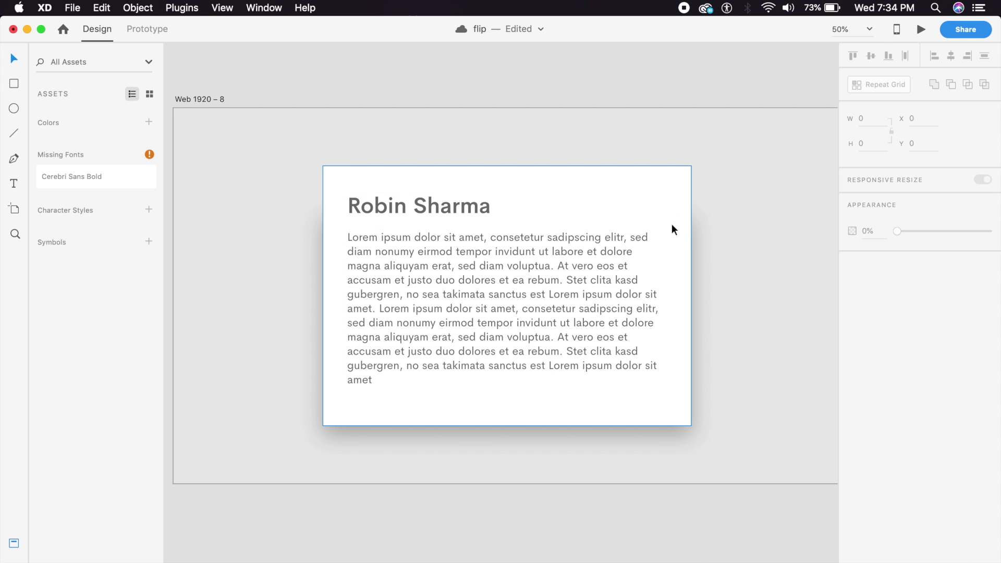
{"action": "key", "text": "super+s"}
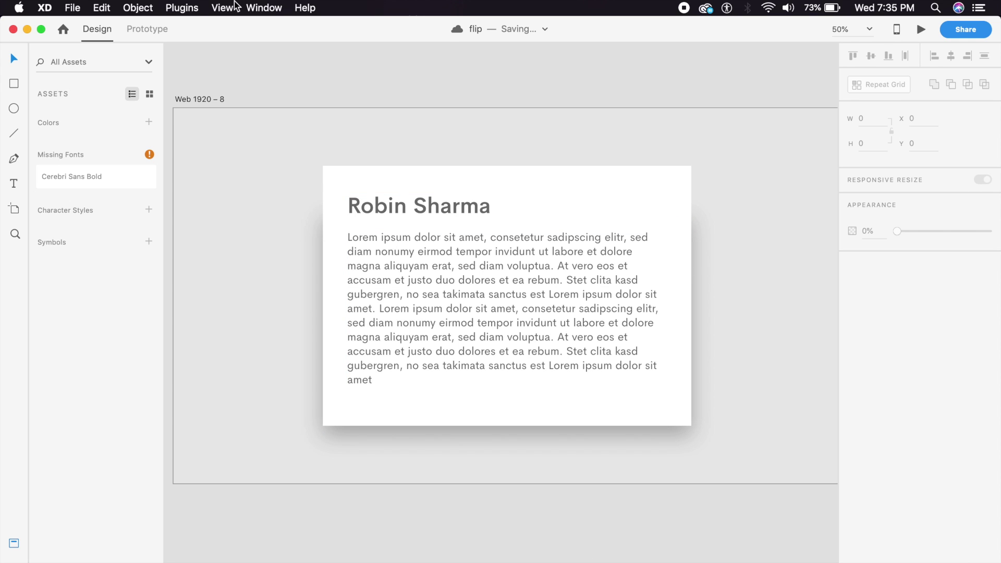
- Search the Icondrop plugin for "share", limit the results to free icons and insert the outlined three-node share icon
{"action": "left_click", "coordinate": [182, 9]}
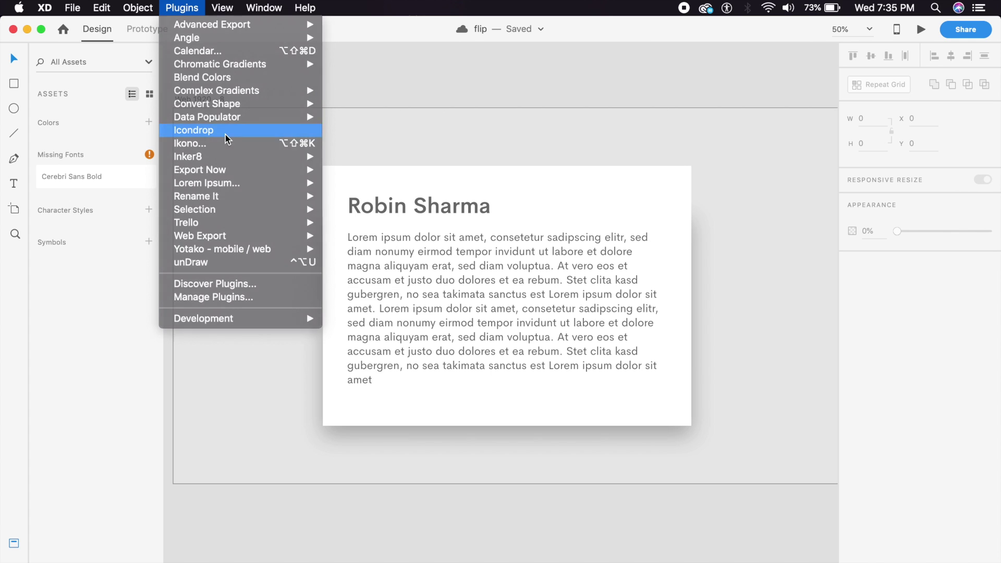
{"action": "left_click", "coordinate": [224, 137]}
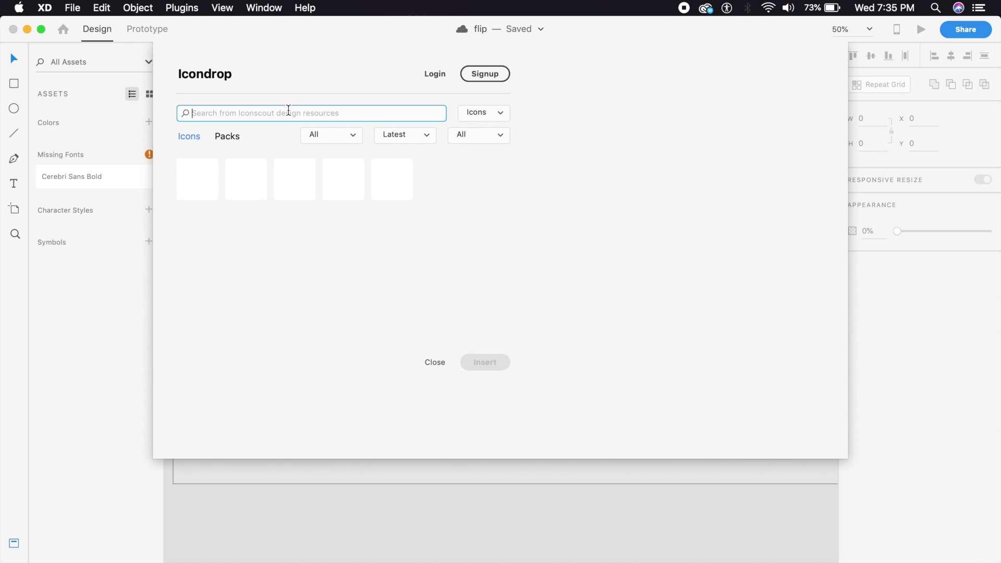
{"action": "type", "text": "share"}
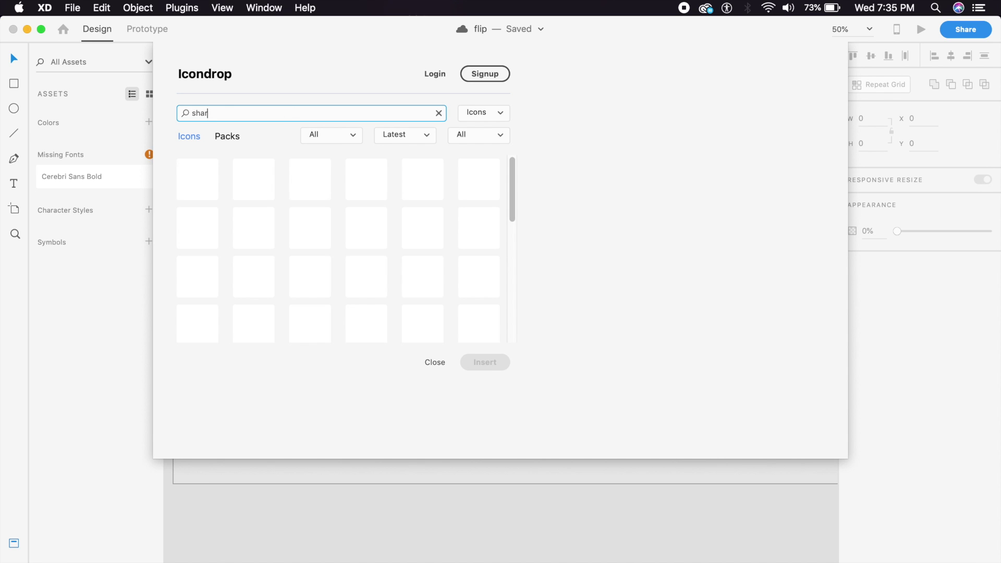
{"action": "key", "text": "Return"}
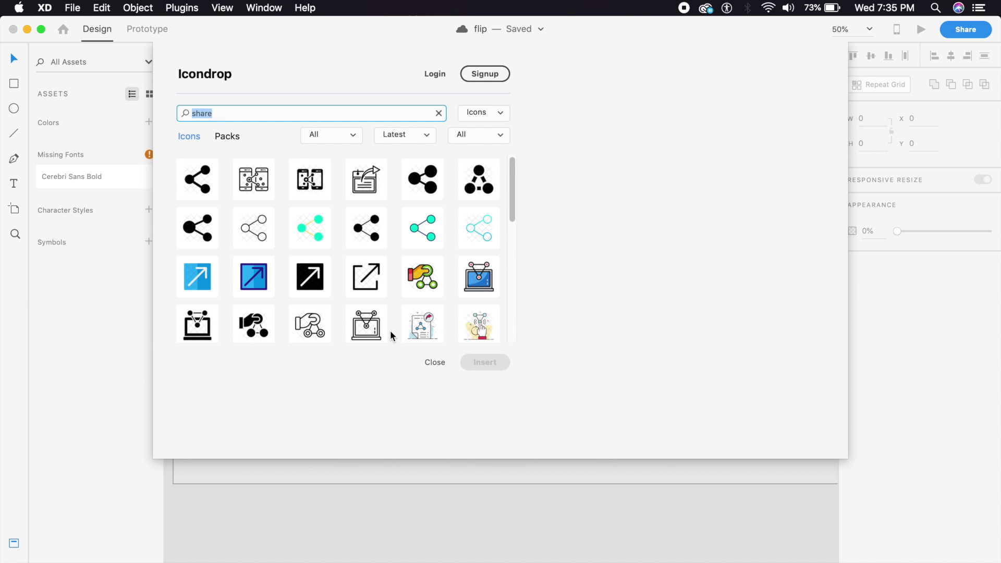
{"action": "scroll", "coordinate": [390, 330], "scroll_direction": "down", "scroll_amount": 2}
{"action": "left_click", "coordinate": [459, 134]}
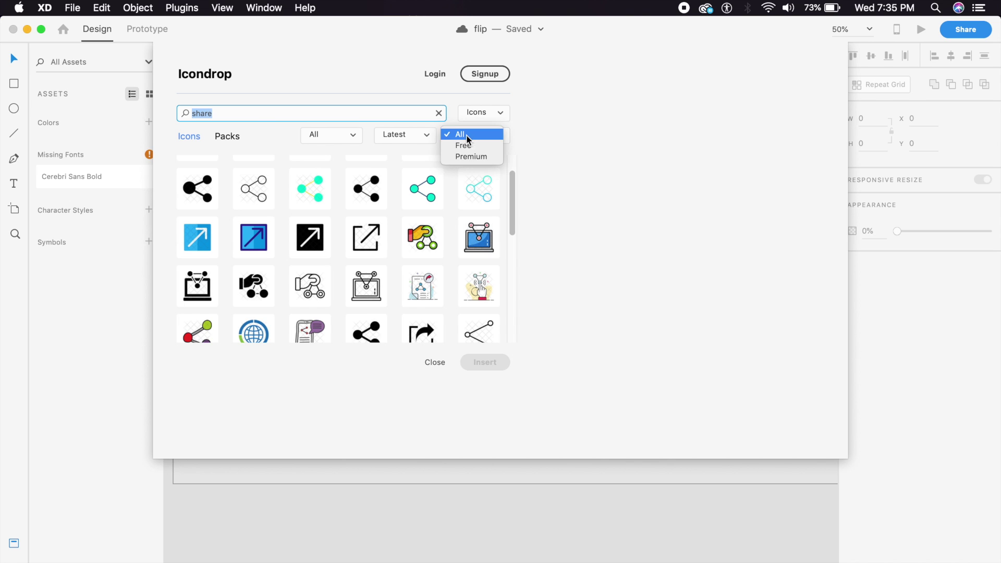
{"action": "left_click", "coordinate": [469, 146]}
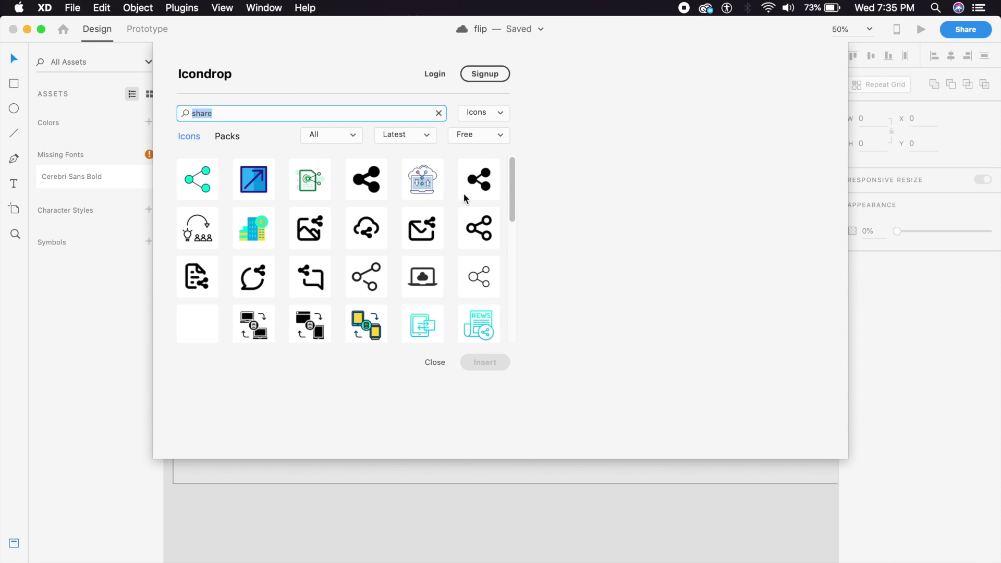
{"action": "left_click", "coordinate": [476, 224]}
{"action": "left_click", "coordinate": [499, 362]}
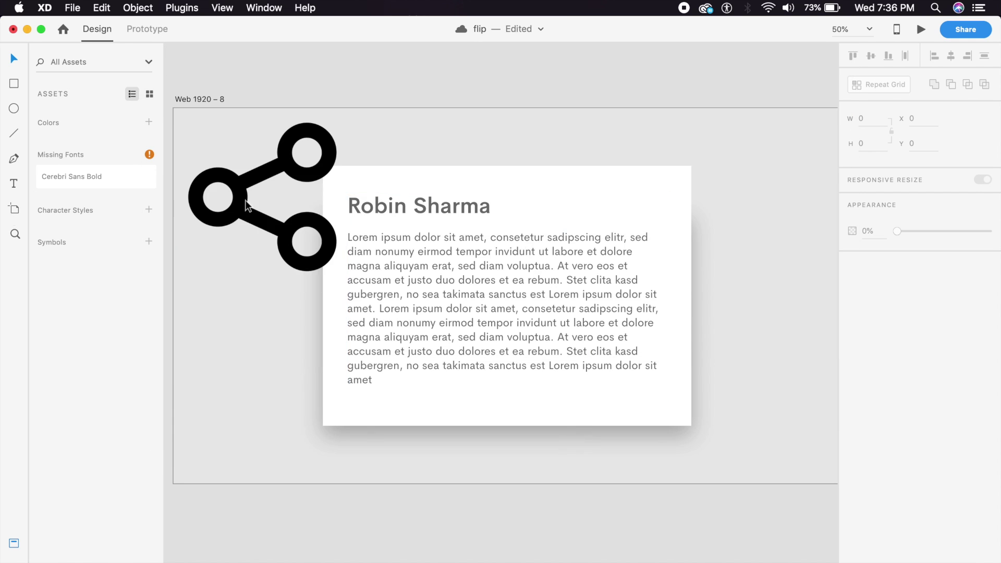
- Shrink the share icon and place it in the card's upper-right corner, level with the heading
{"action": "left_click_drag", "start_coordinate": [323, 259], "coordinate": [687, 270]}
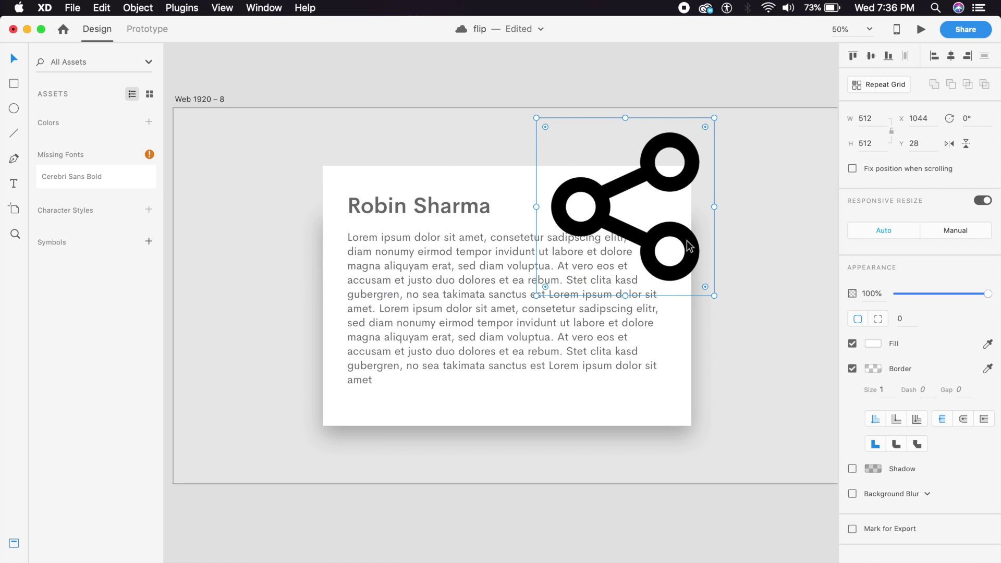
{"action": "left_click_drag", "start_coordinate": [711, 117], "coordinate": [644, 200]}
{"action": "left_click", "coordinate": [500, 277]}
{"action": "scroll", "coordinate": [500, 276], "scroll_direction": "down", "scroll_amount": 3}
{"action": "scroll", "coordinate": [662, 254], "scroll_direction": "up", "scroll_amount": 1}
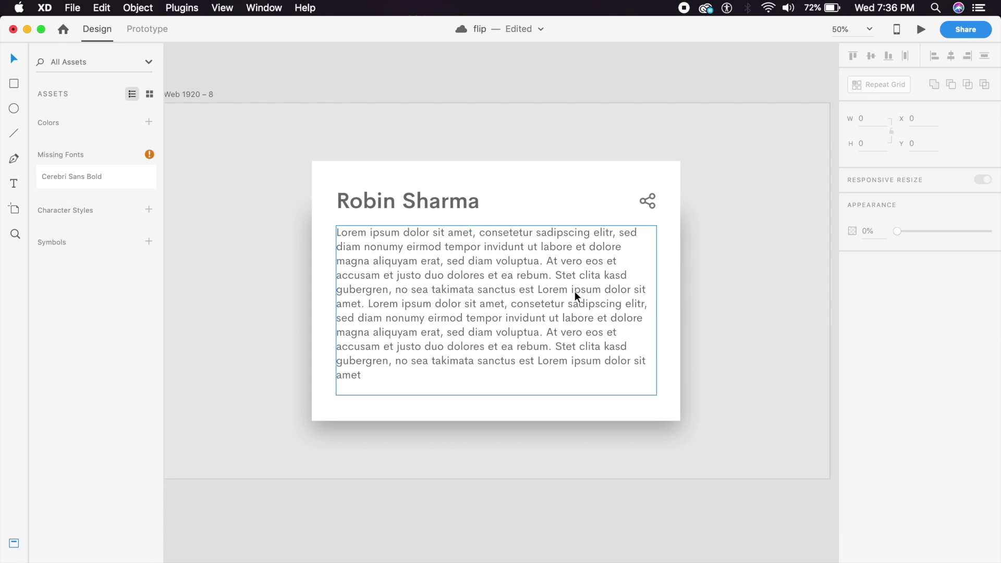
- Duplicate the 1060 by 748 white card, offset the copy to the right and bring it to the front
{"action": "left_click", "coordinate": [14, 84]}
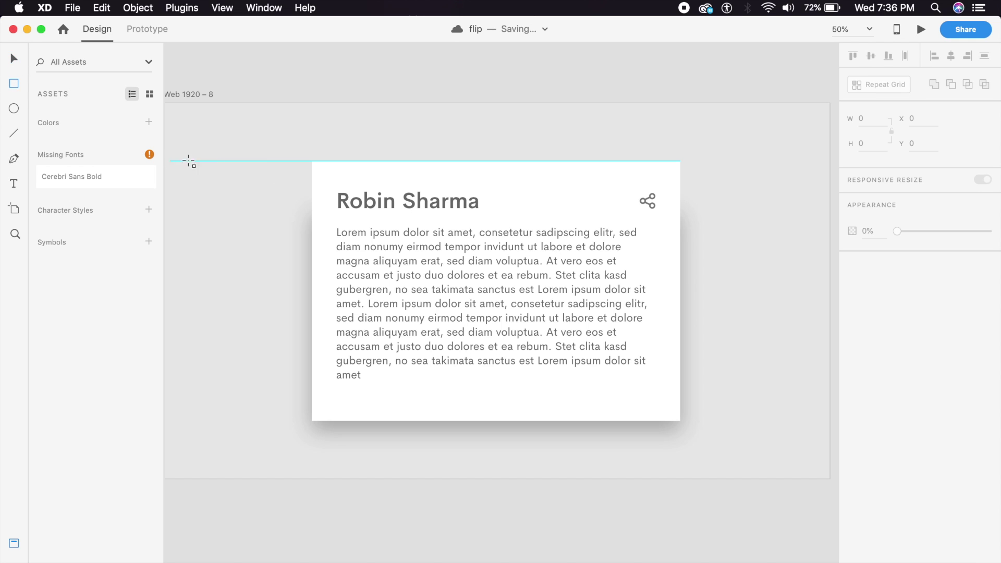
{"action": "left_click", "coordinate": [15, 58]}
{"action": "left_click_drag", "start_coordinate": [510, 175], "coordinate": [678, 180]}
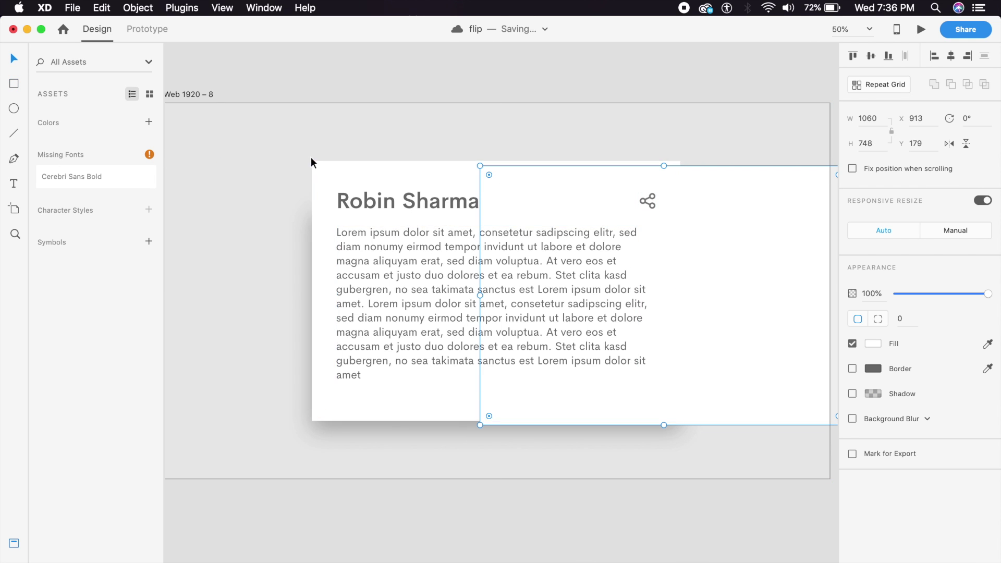
{"action": "scroll", "coordinate": [610, 222], "scroll_direction": "right", "scroll_amount": 5}
{"action": "left_click", "coordinate": [626, 157]}
{"action": "left_click", "coordinate": [635, 349]}
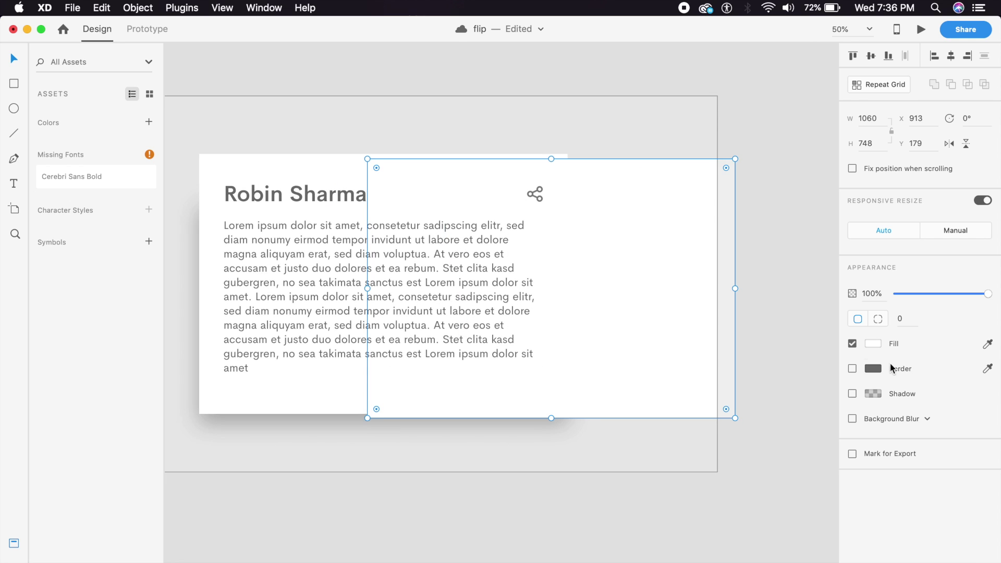
{"action": "key", "text": "super+shift+bracketright"}
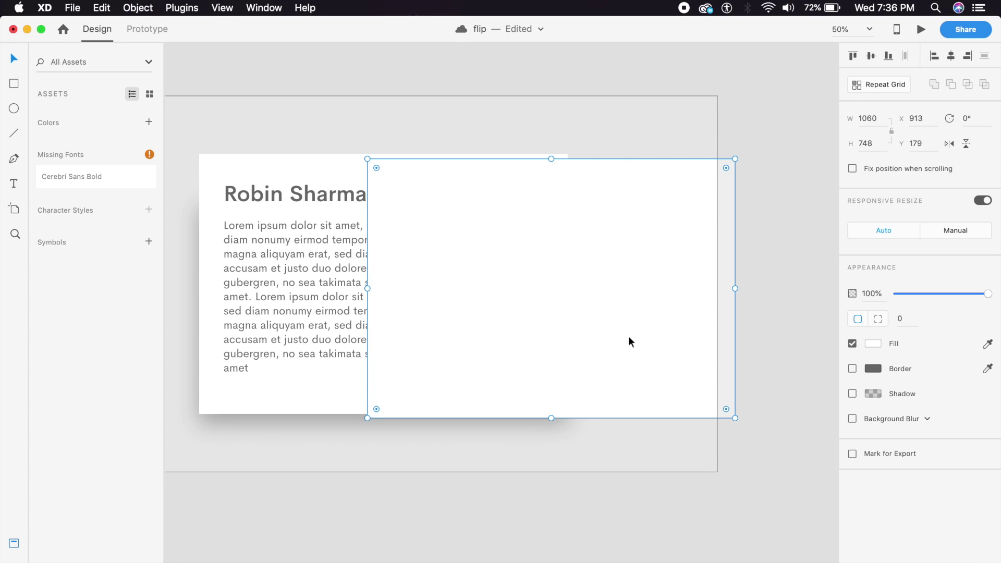
- Fill the duplicated card with blue (#1782FF) and move it level with the white card's top edge, at X 839 and Y 166
{"action": "left_click", "coordinate": [863, 344]}
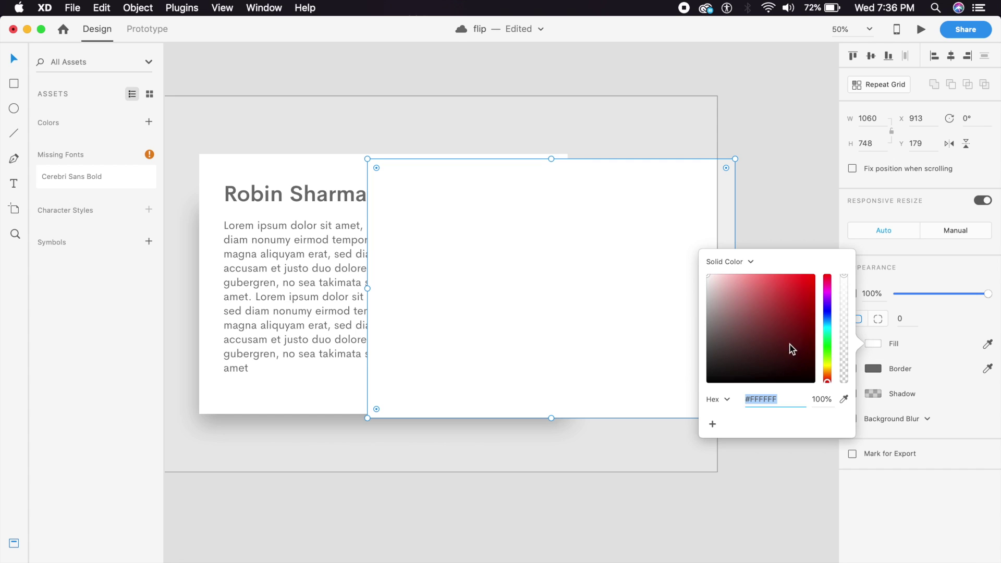
{"action": "left_click_drag", "start_coordinate": [827, 351], "coordinate": [806, 274]}
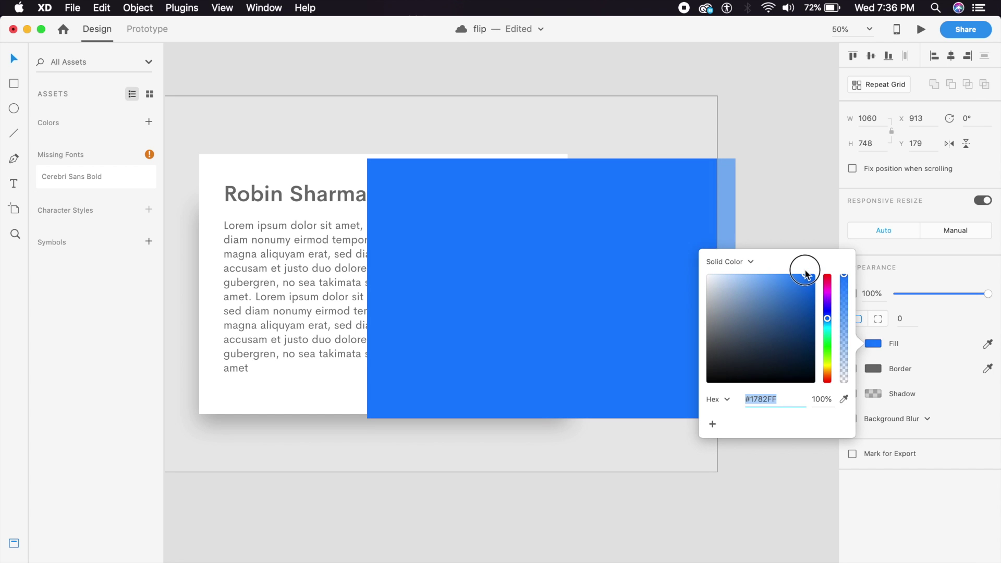
{"action": "left_click", "coordinate": [797, 190]}
{"action": "left_click_drag", "start_coordinate": [505, 313], "coordinate": [482, 310]}
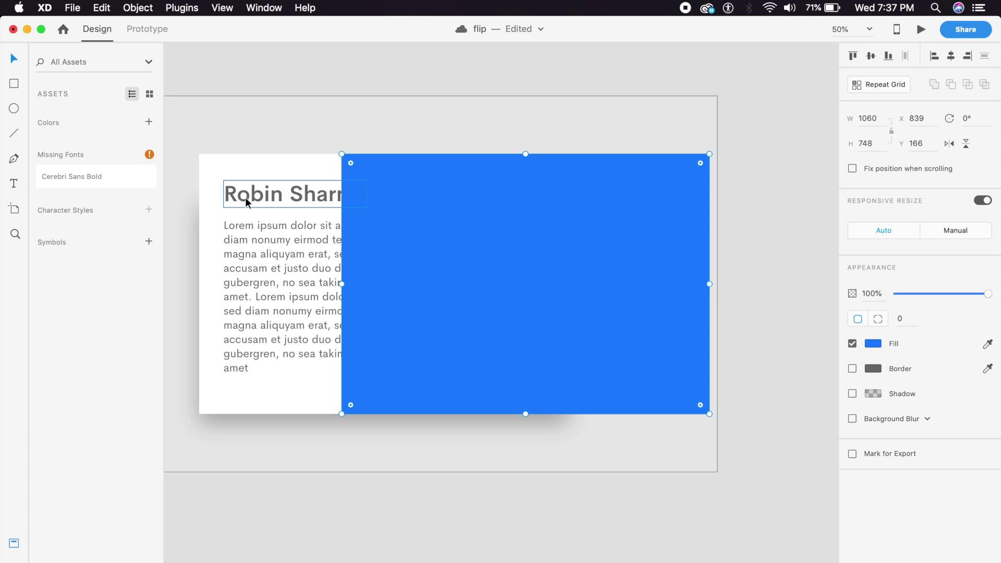
- Add the text "Share On Social Media" to the upper part of the blue card and fill it with #FFFFFF
{"action": "left_click", "coordinate": [385, 202]}
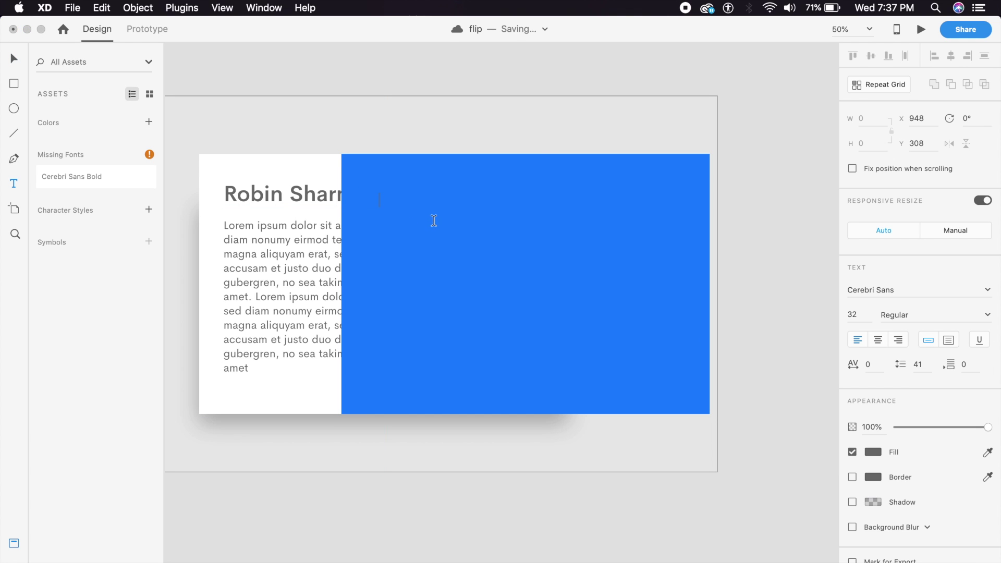
{"action": "type", "text": "Sha"}
{"action": "left_click", "coordinate": [14, 59]}
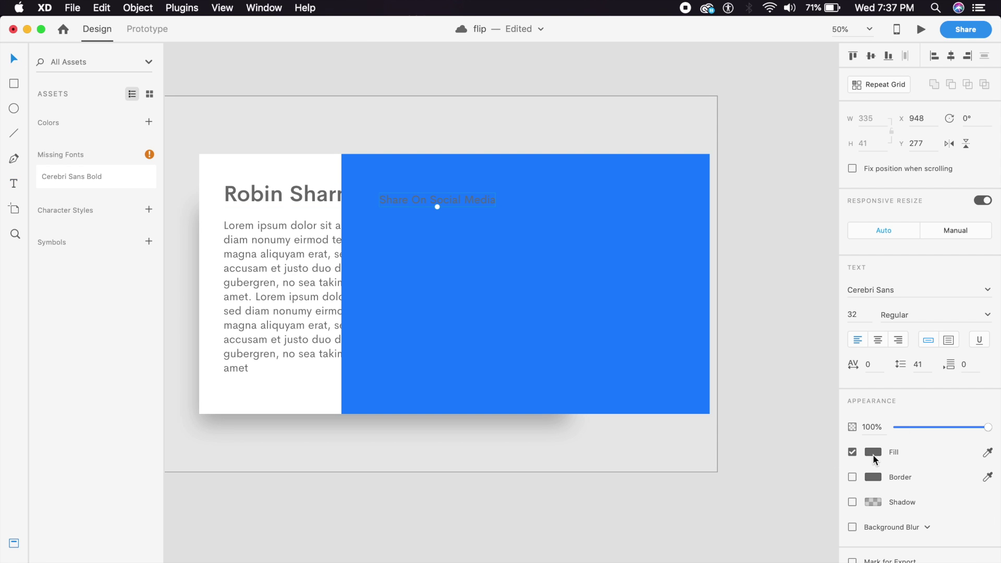
{"action": "left_click", "coordinate": [872, 453]}
{"action": "type", "text": "ffffff"}
{"action": "key", "text": "Return"}
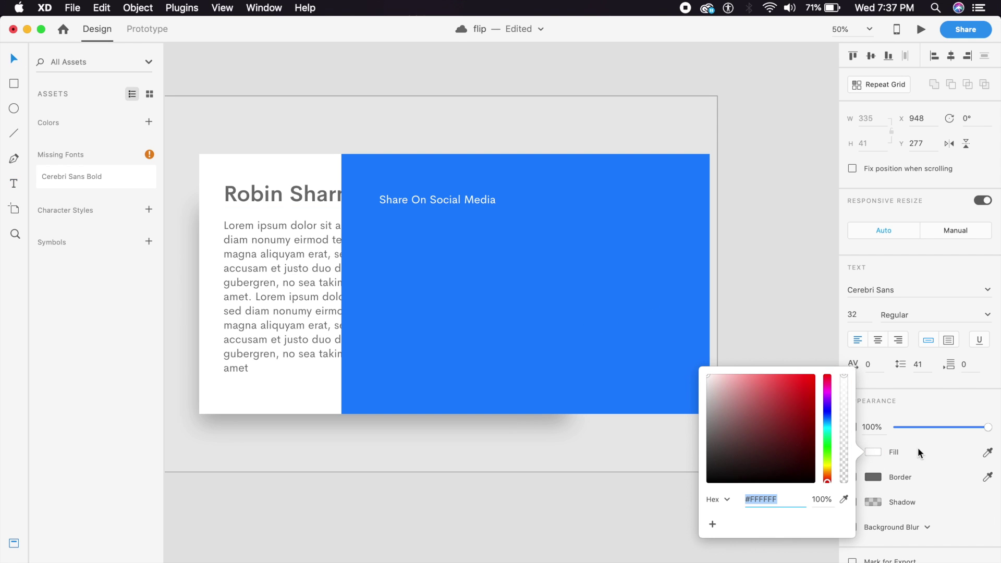
- Set the "Share On Social Media" text size to 42 and move it to the blue card's upper-left corner, at X 913 and Y 254
{"action": "left_click", "coordinate": [860, 316]}
{"action": "type", "text": "42"}
{"action": "key", "text": "Return"}
{"action": "left_click_drag", "start_coordinate": [461, 196], "coordinate": [447, 195]}
{"action": "left_click", "coordinate": [495, 116]}
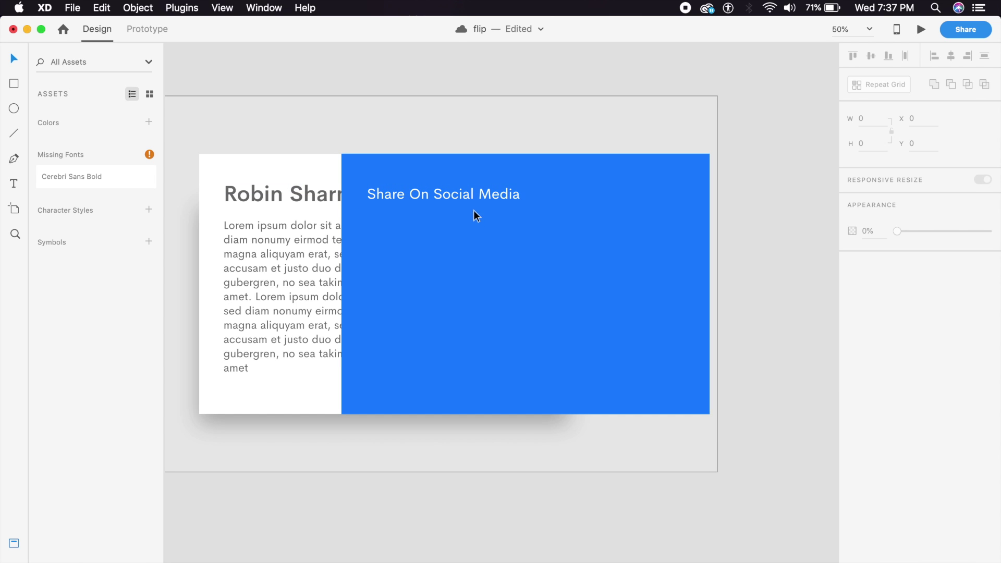
- Draw four white rectangles in two rows of two beneath the "Share On Social Media" title, the upper ones about 332 by 75
{"action": "left_click", "coordinate": [14, 84]}
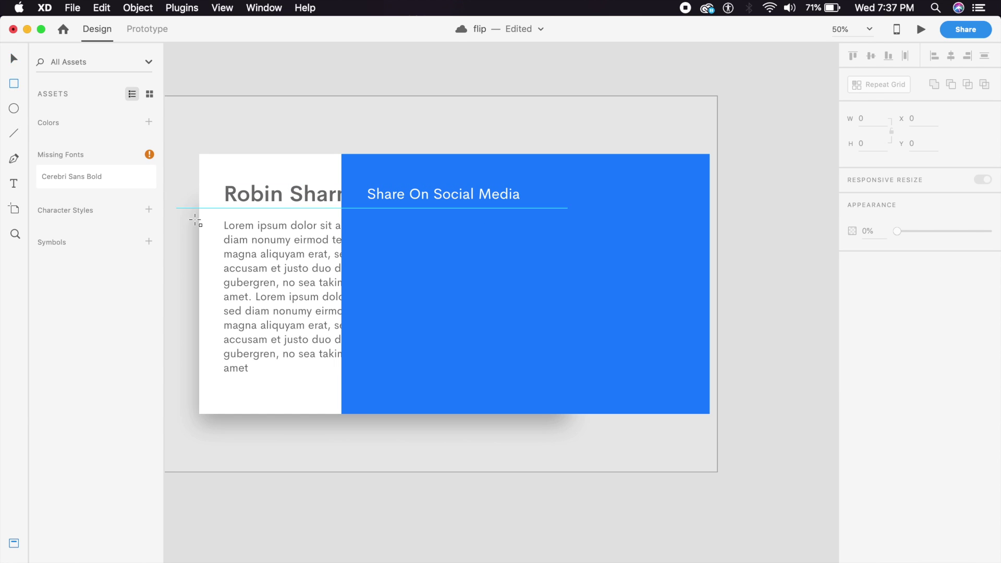
{"action": "mouse_move", "coordinate": [367, 208]}
{"action": "left_mouse_down"}
{"action": "mouse_move", "coordinate": [408, 227]}
{"action": "mouse_move", "coordinate": [559, 229]}
{"action": "left_mouse_up"}
{"action": "left_click", "coordinate": [13, 61]}
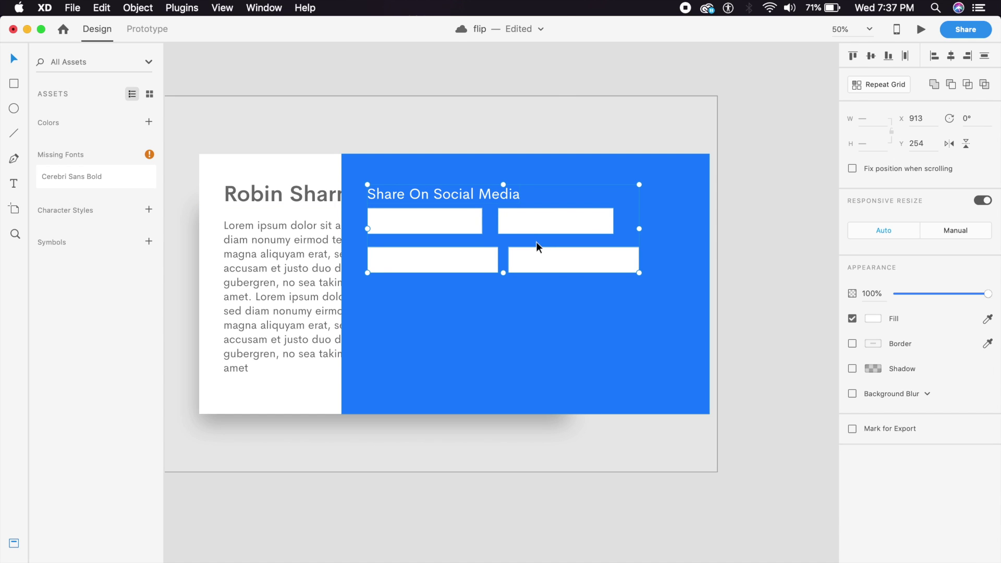
{"action": "left_click", "coordinate": [558, 98]}
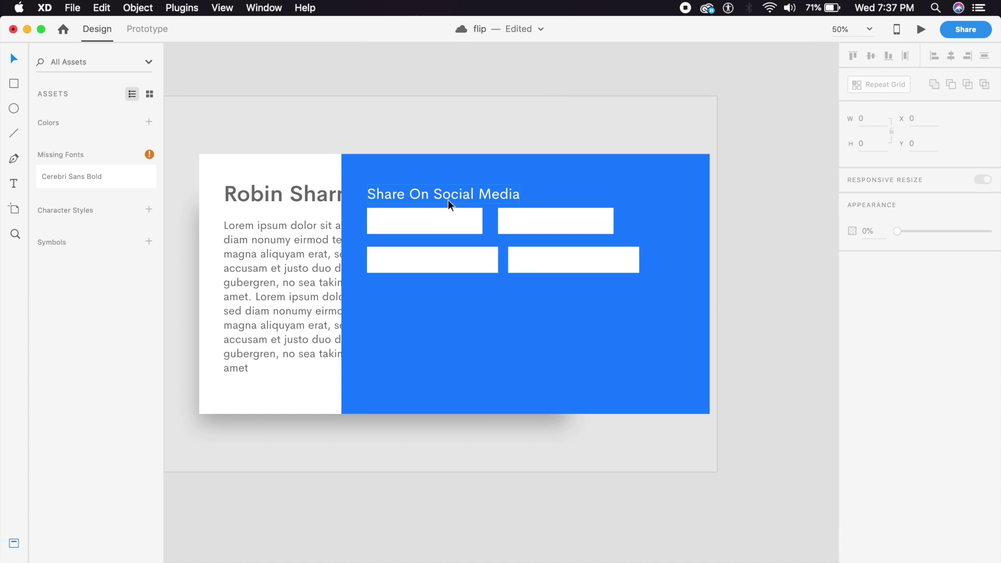
- Convert the lorem ipsum paragraph on the white card to a path
{"action": "left_click", "coordinate": [240, 197]}
{"action": "left_click", "coordinate": [270, 296]}
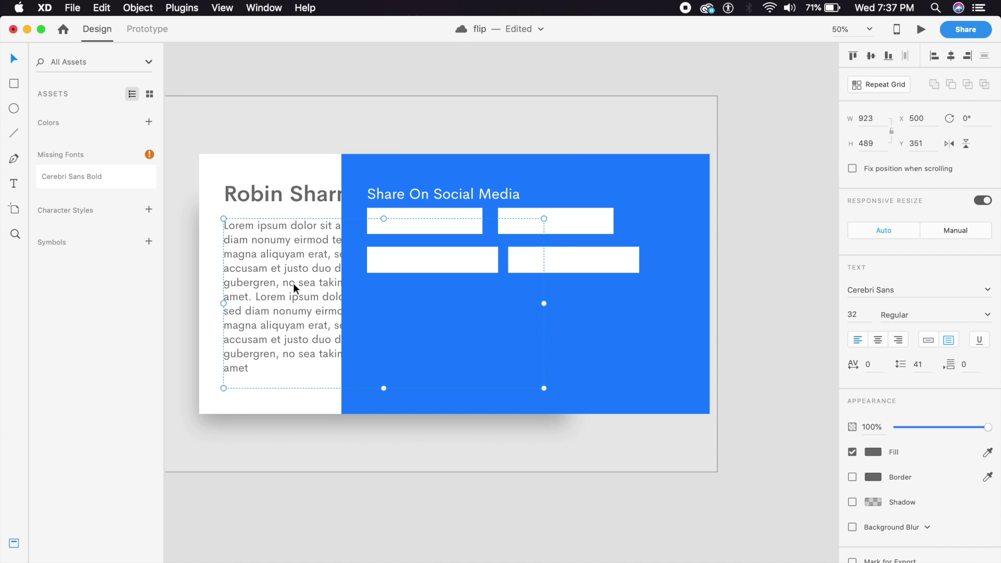
{"action": "left_click", "coordinate": [180, 7]}
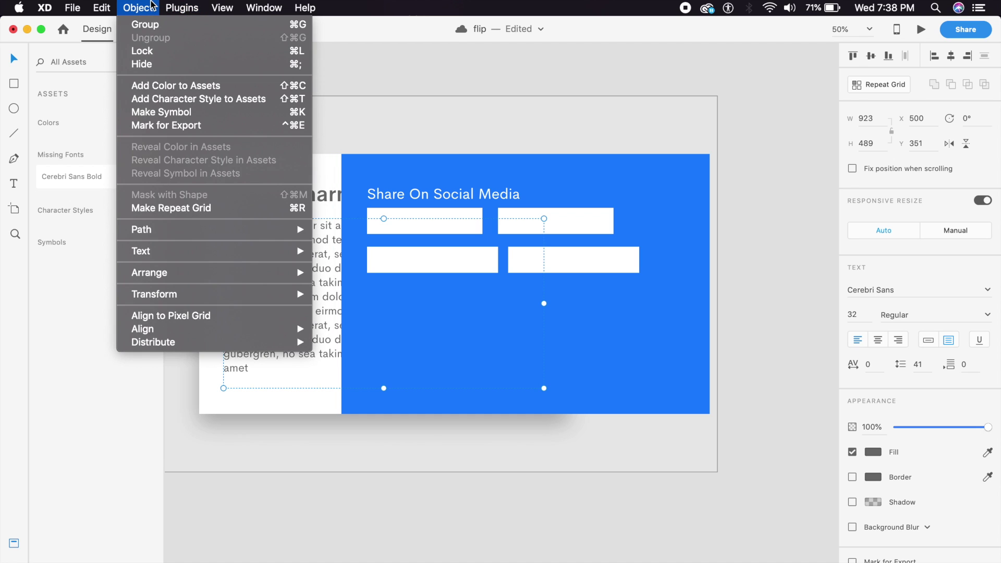
{"action": "mouse_move", "coordinate": [206, 231]}
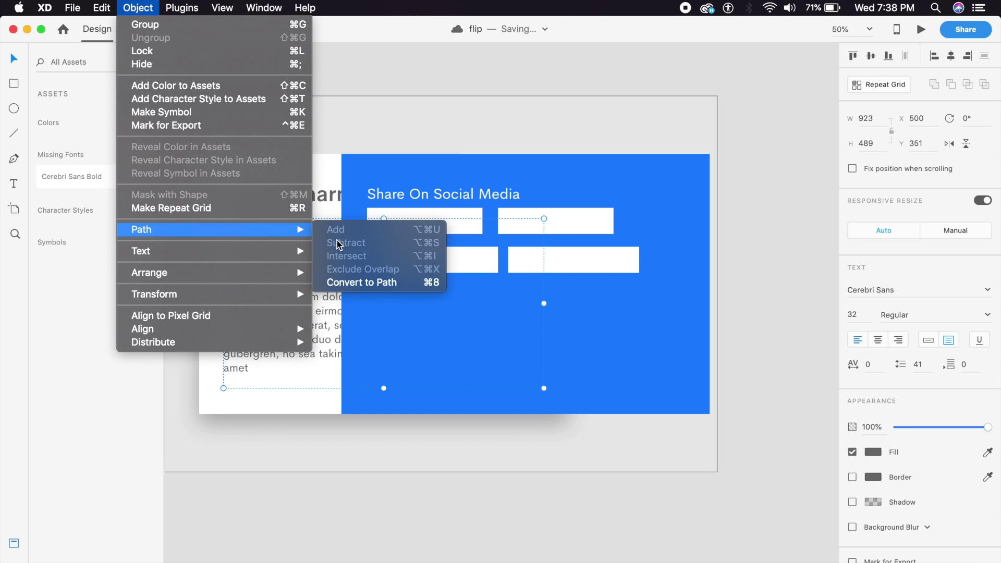
{"action": "left_click", "coordinate": [373, 285]}
- Convert the heading on the white card to a path and save the file
{"action": "left_click", "coordinate": [251, 194]}
{"action": "left_click", "coordinate": [138, 7]}
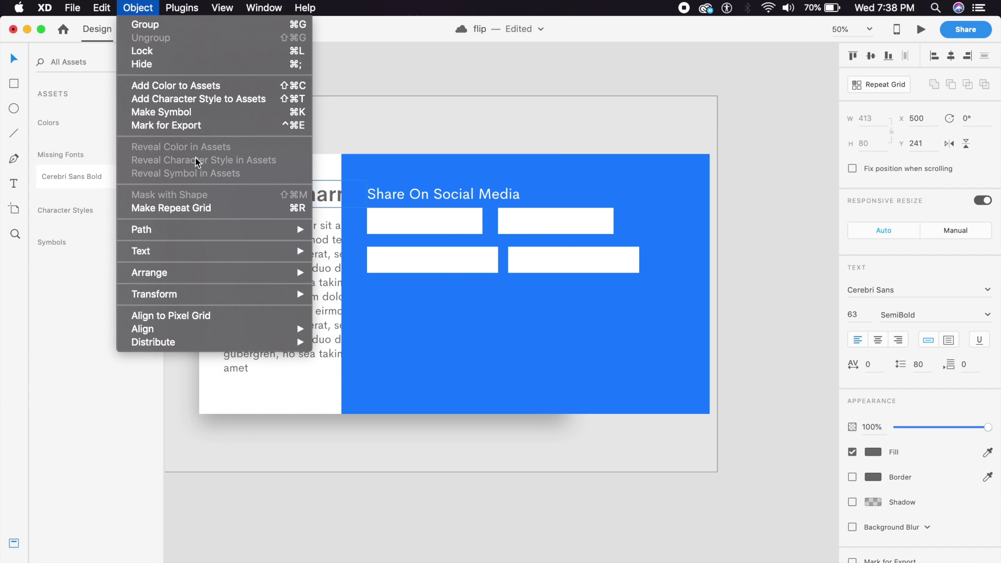
{"action": "mouse_move", "coordinate": [264, 230]}
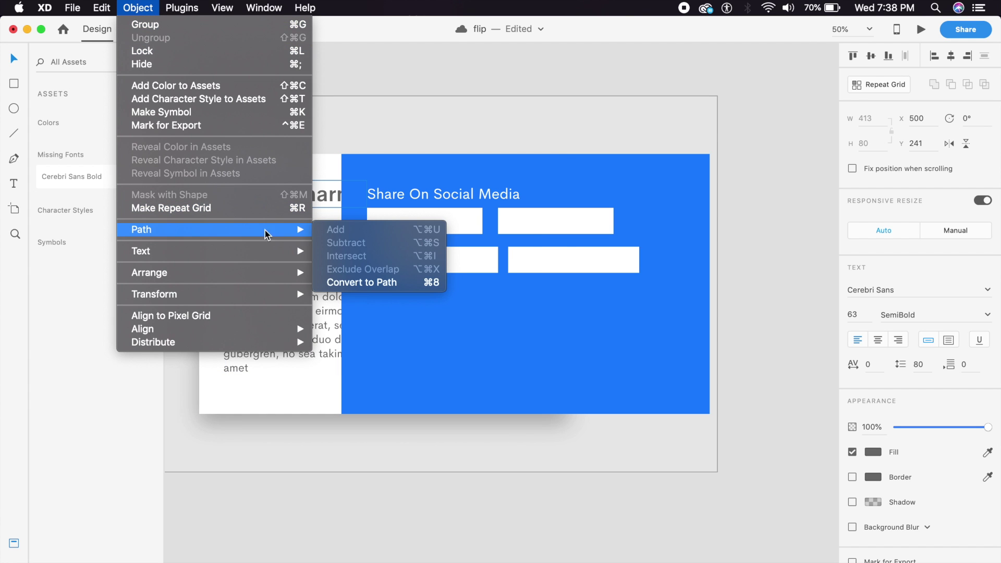
{"action": "left_click", "coordinate": [365, 282]}
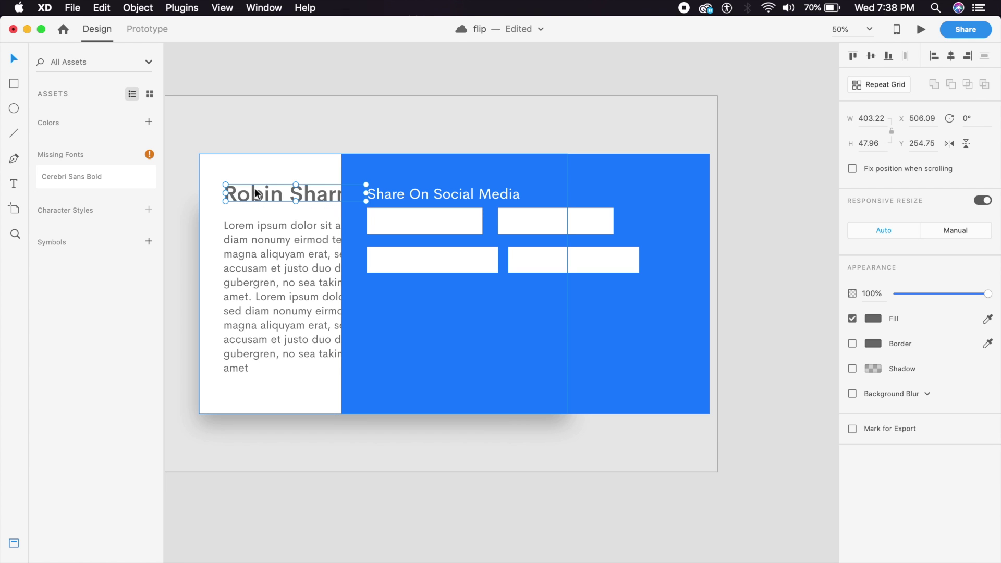
{"action": "key", "text": "super+s"}
- Convert the "Share On Social Media" title to a path
{"action": "left_click", "coordinate": [398, 197]}
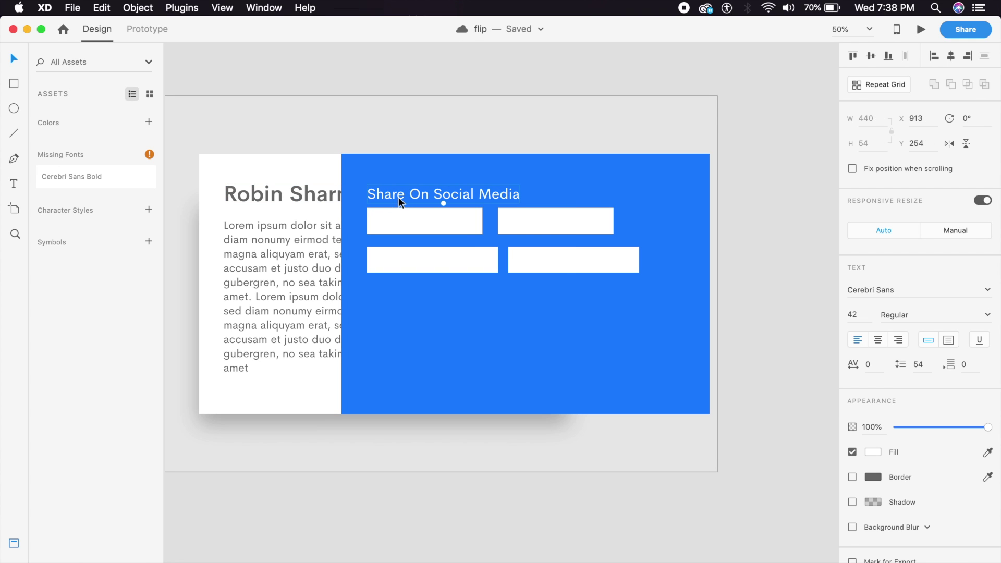
{"action": "left_click", "coordinate": [143, 7]}
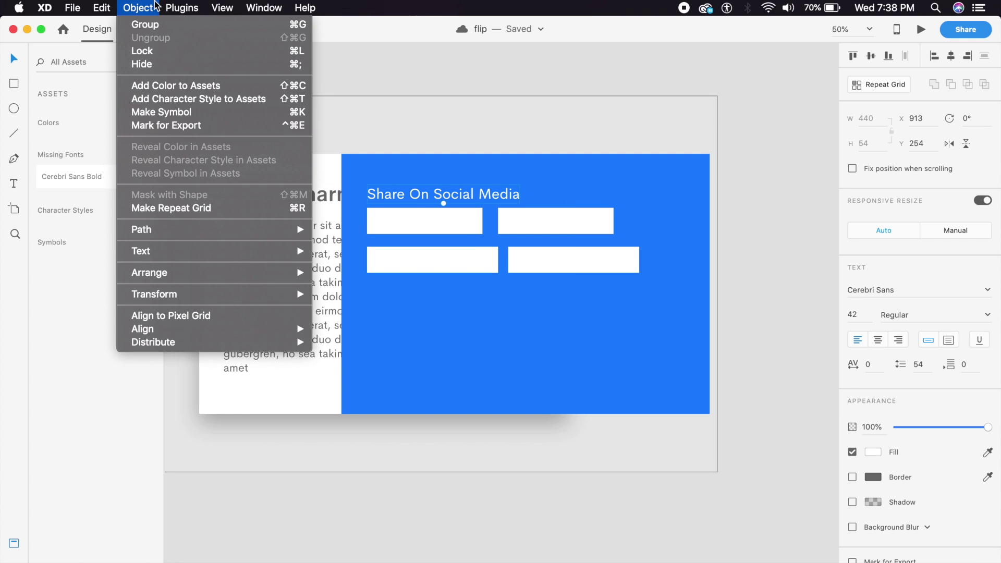
{"action": "mouse_move", "coordinate": [243, 232]}
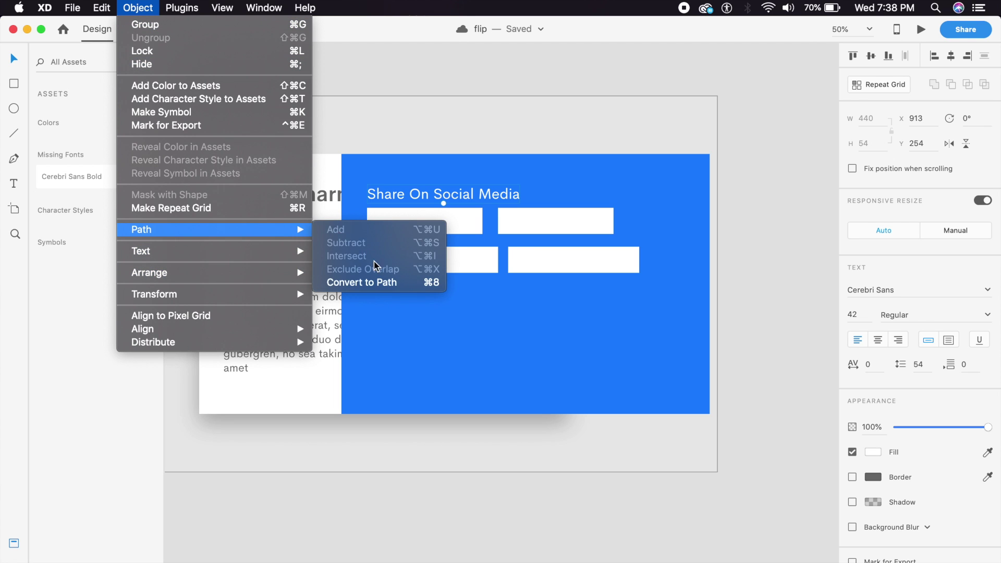
{"action": "left_click", "coordinate": [374, 282]}
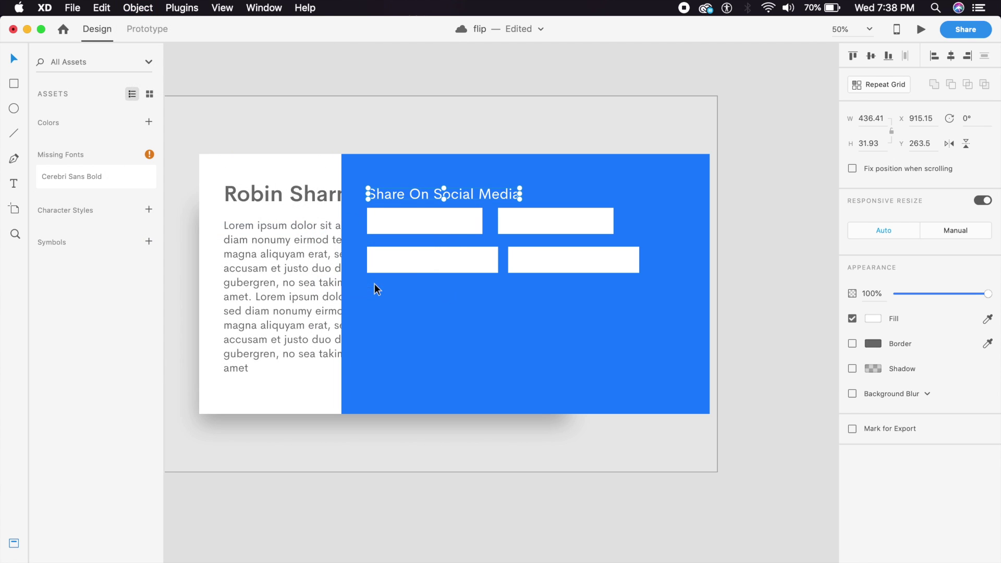
- Group the blue background, "Share On Social Media" title and four white rectangles, and move the group aside to about X 1236
{"action": "left_click", "coordinate": [452, 223]}
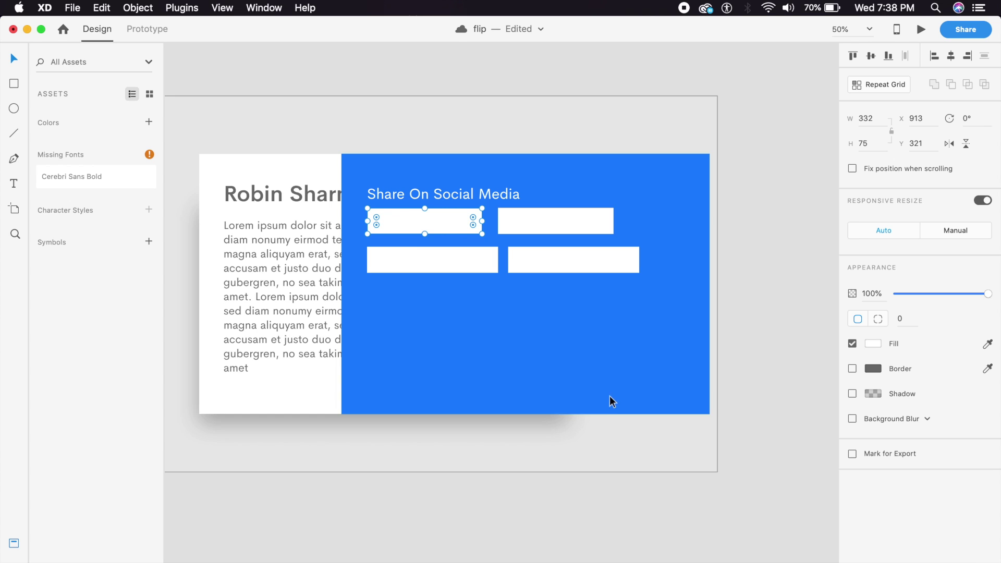
{"action": "left_click", "coordinate": [516, 226], "text": "shift"}
{"action": "left_click", "coordinate": [493, 259], "text": "shift"}
{"action": "left_click", "coordinate": [511, 249], "text": "shift"}
{"action": "left_click", "coordinate": [493, 197]}
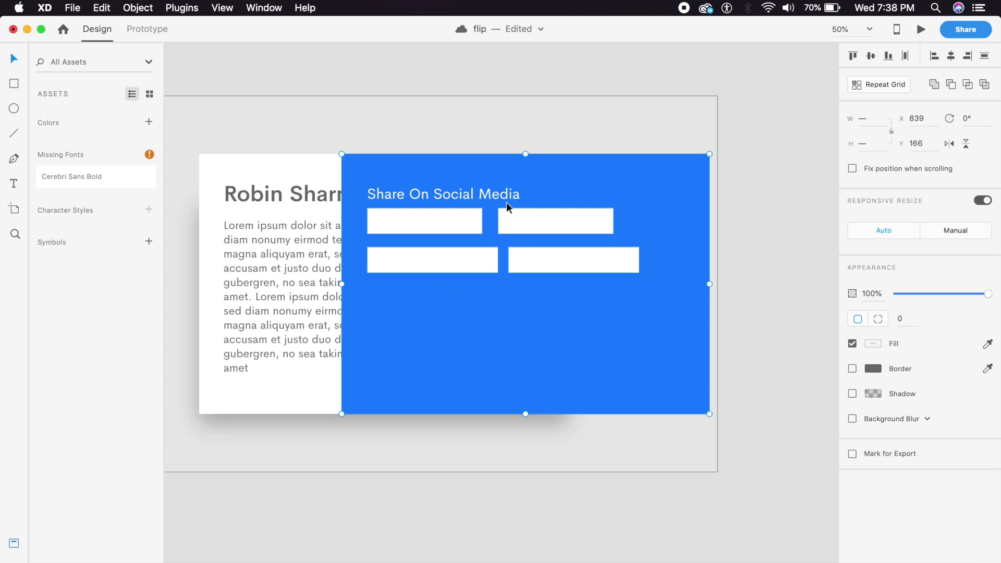
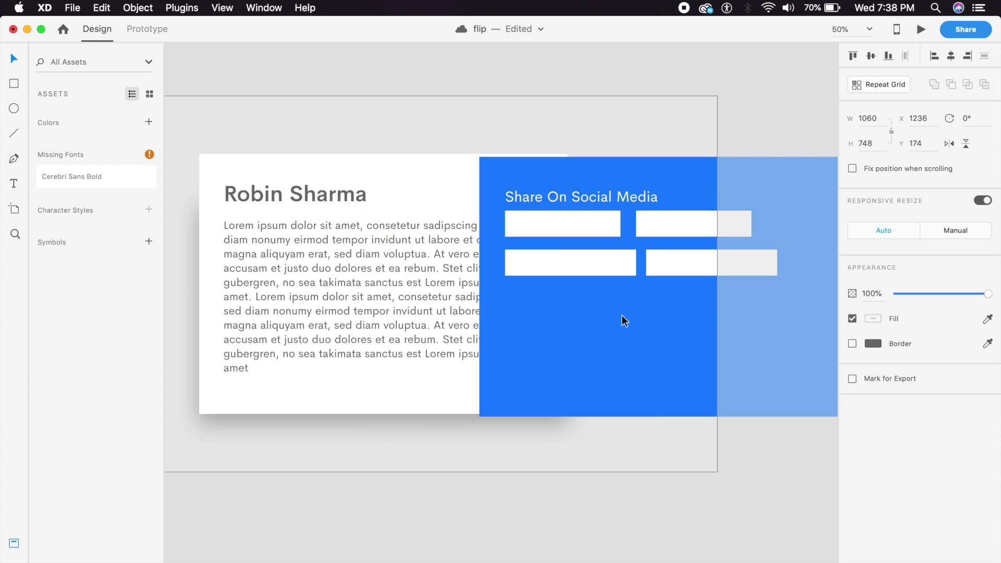
- Group the white card's background with its heading and lorem ipsum paragraph
{"action": "double_click", "coordinate": [357, 196]}
{"action": "left_click", "coordinate": [356, 211], "text": "shift"}
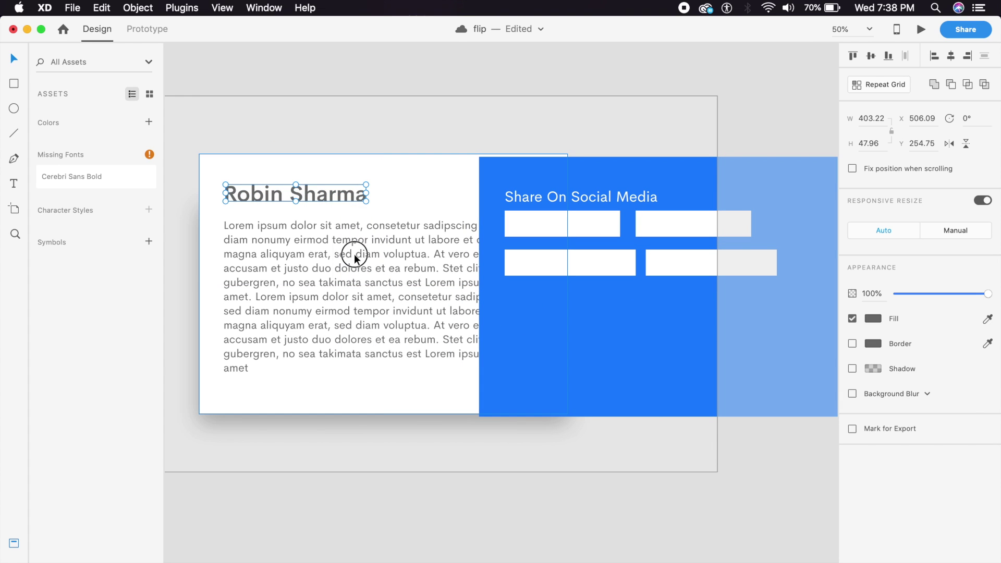
{"action": "left_click", "coordinate": [339, 224]}
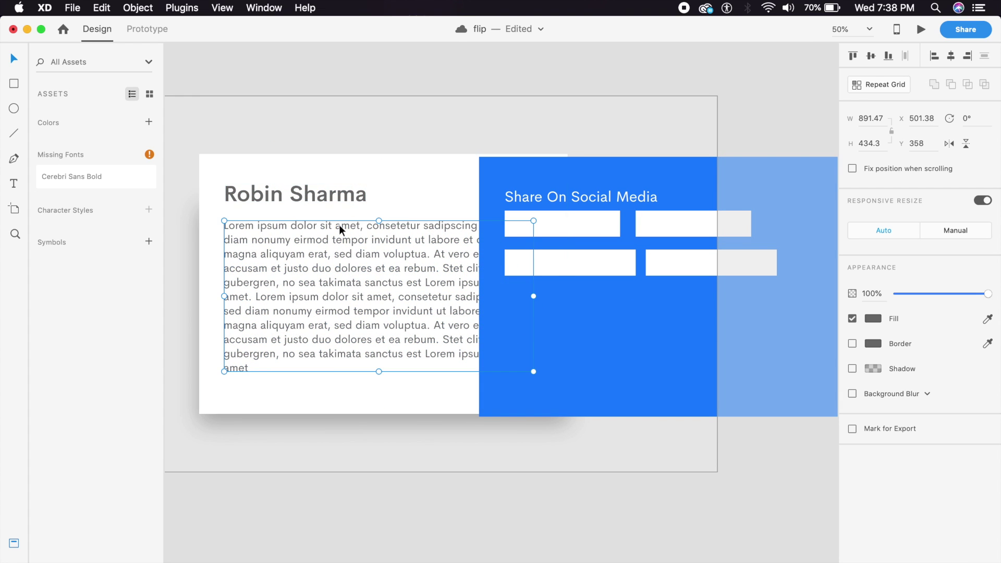
{"action": "left_click", "coordinate": [375, 168]}
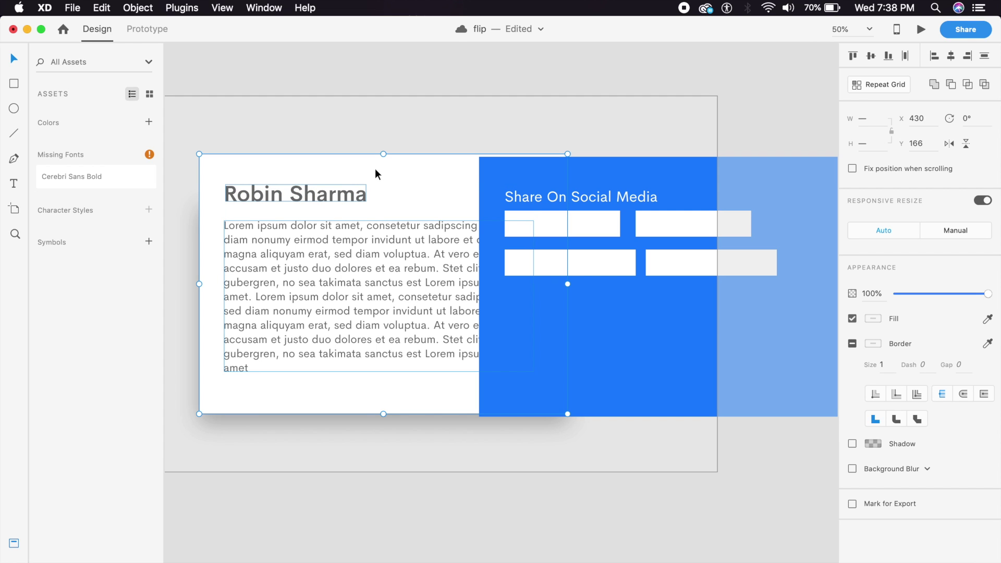
{"action": "left_click", "coordinate": [500, 110]}
- Move the blue card group back onto the artboard so it exactly covers the white card
{"action": "key", "text": "super+minus"}
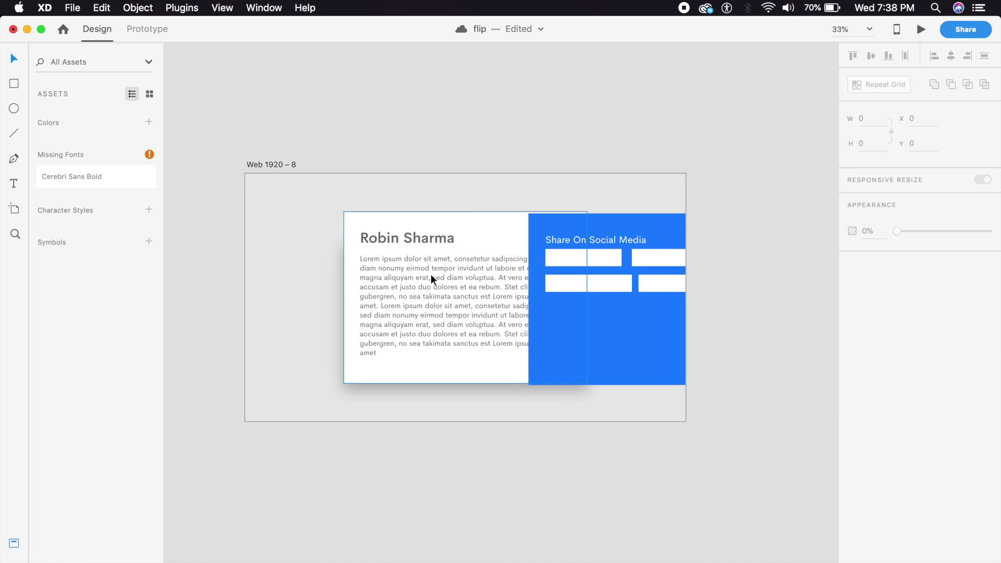
{"action": "left_click_drag", "start_coordinate": [426, 287], "coordinate": [409, 286]}
{"action": "left_click_drag", "start_coordinate": [630, 295], "coordinate": [445, 297]}
{"action": "left_click", "coordinate": [611, 338]}
{"action": "key", "text": "super+equal"}
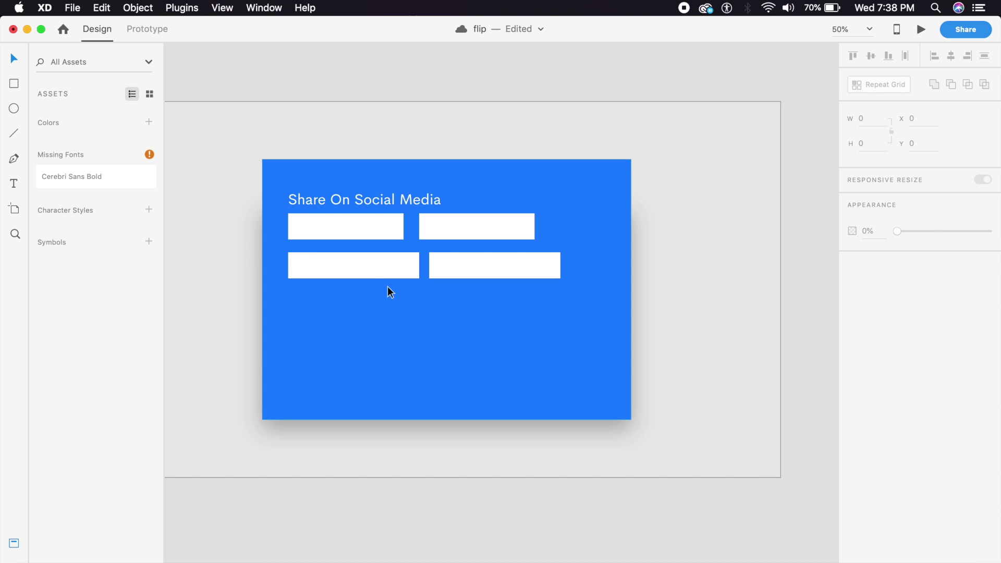
- Reshape the blue background by raising its upper-right corner to about Y 59 and lowering its lower-right corner to about Y 1022
{"action": "left_click", "coordinate": [369, 315]}
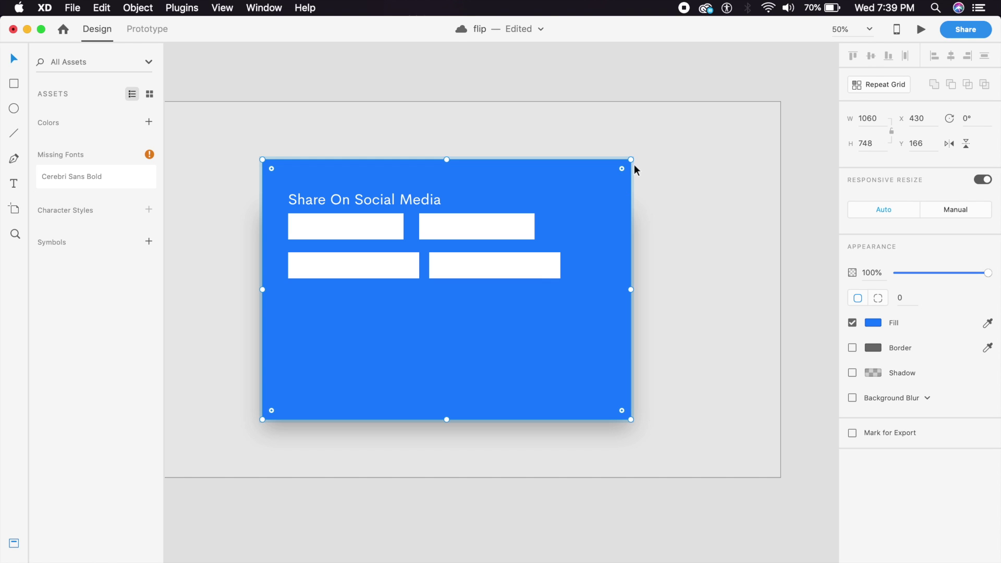
{"action": "left_click", "coordinate": [621, 192]}
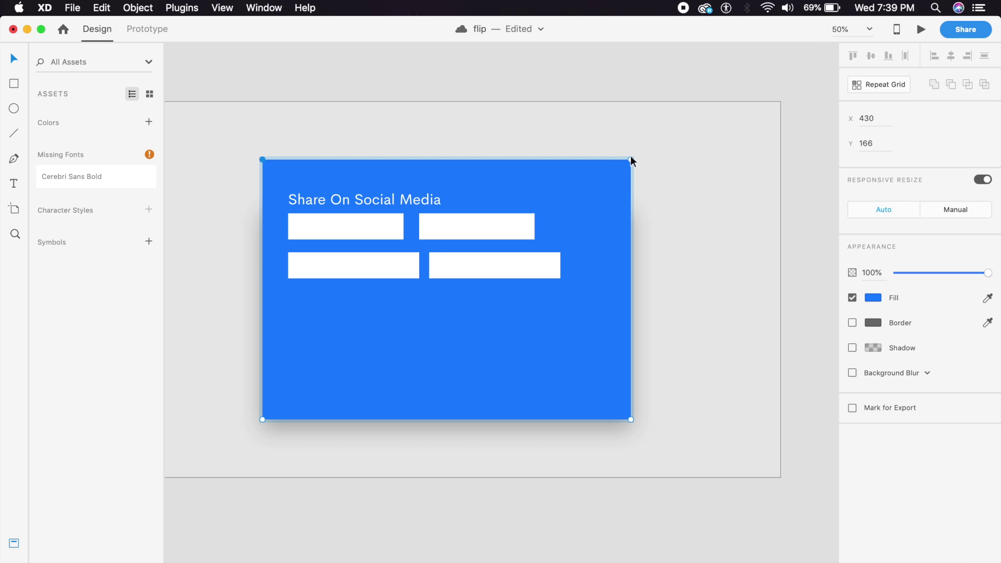
{"action": "left_click", "coordinate": [631, 160]}
{"action": "left_click_drag", "start_coordinate": [630, 160], "coordinate": [631, 122]}
{"action": "left_click_drag", "start_coordinate": [631, 419], "coordinate": [631, 457]}
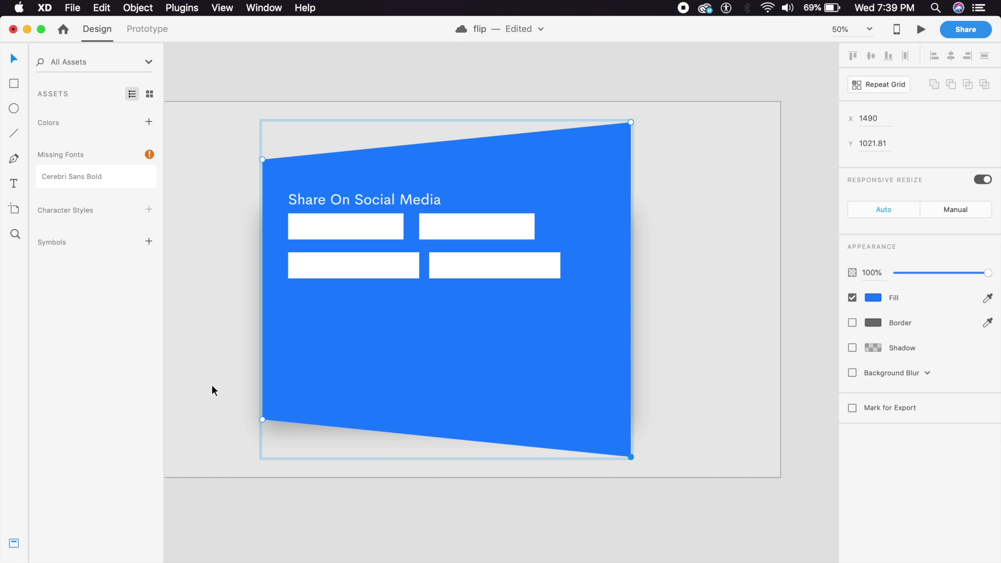
- Pull the blue background's left corners inward, the lower one to about Y 794 and the upper one to about Y 250
{"action": "left_click", "coordinate": [262, 420]}
{"action": "left_click_drag", "start_coordinate": [264, 423], "coordinate": [262, 378]}
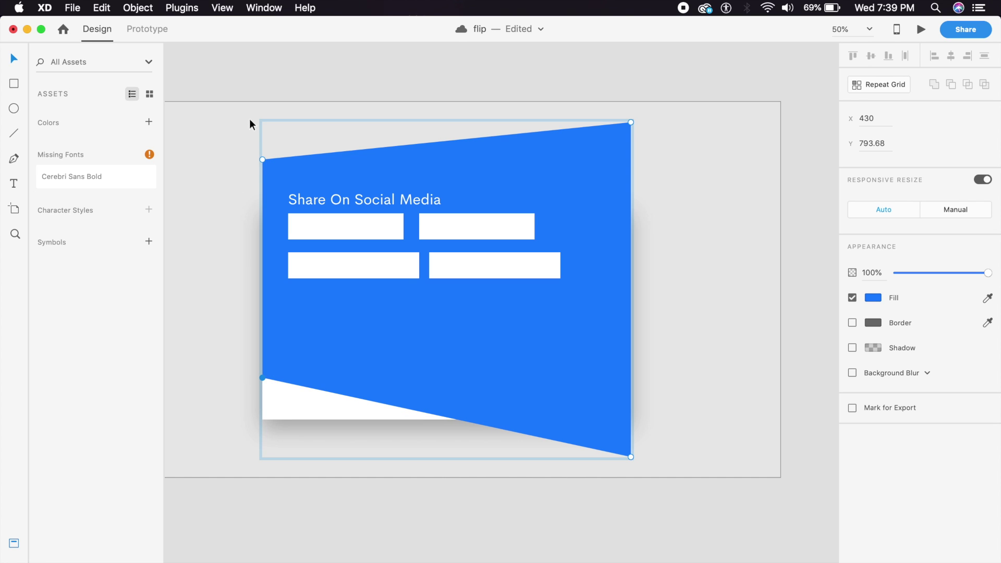
{"action": "left_click_drag", "start_coordinate": [262, 160], "coordinate": [261, 189]}
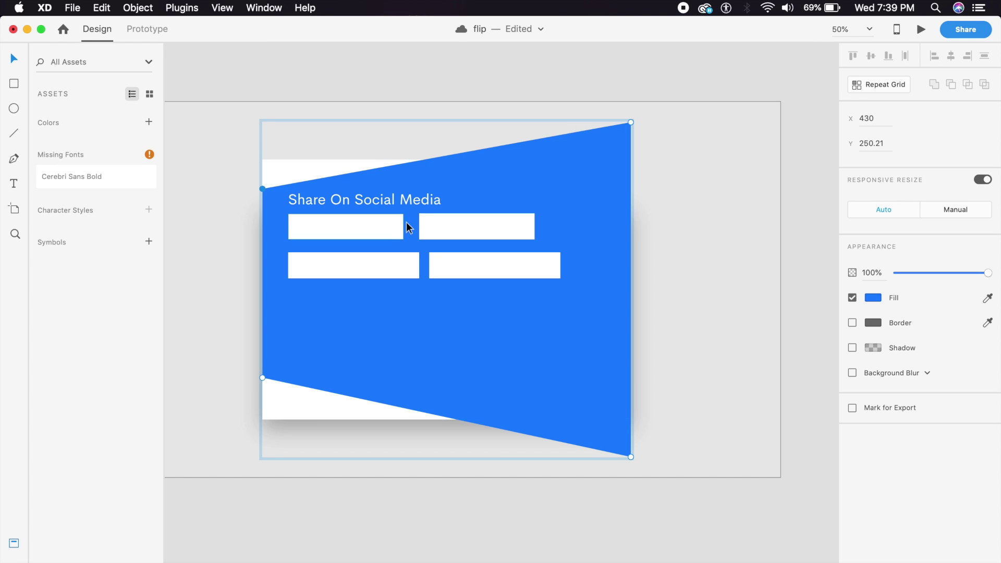
{"action": "left_click", "coordinate": [412, 200]}
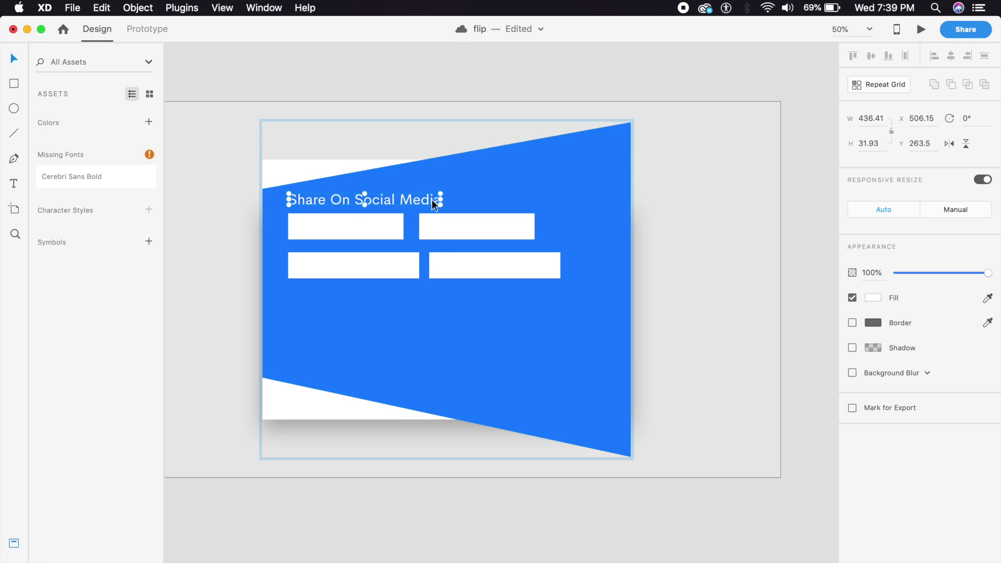
{"action": "scroll", "coordinate": [285, 361], "scroll_direction": "up", "scroll_amount": 3}
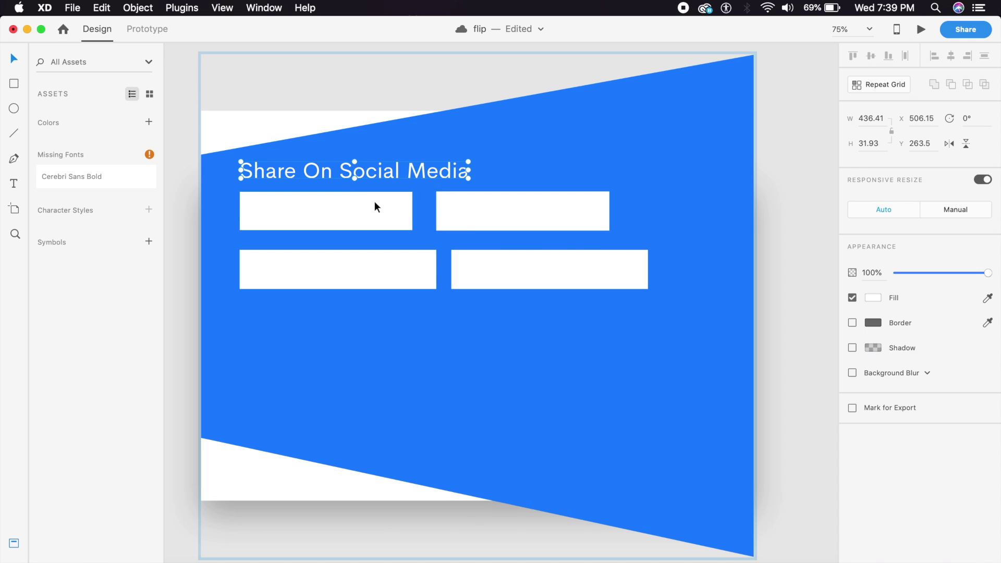
{"action": "left_click", "coordinate": [469, 217], "text": "shift"}
{"action": "left_click", "coordinate": [492, 284], "text": "shift"}
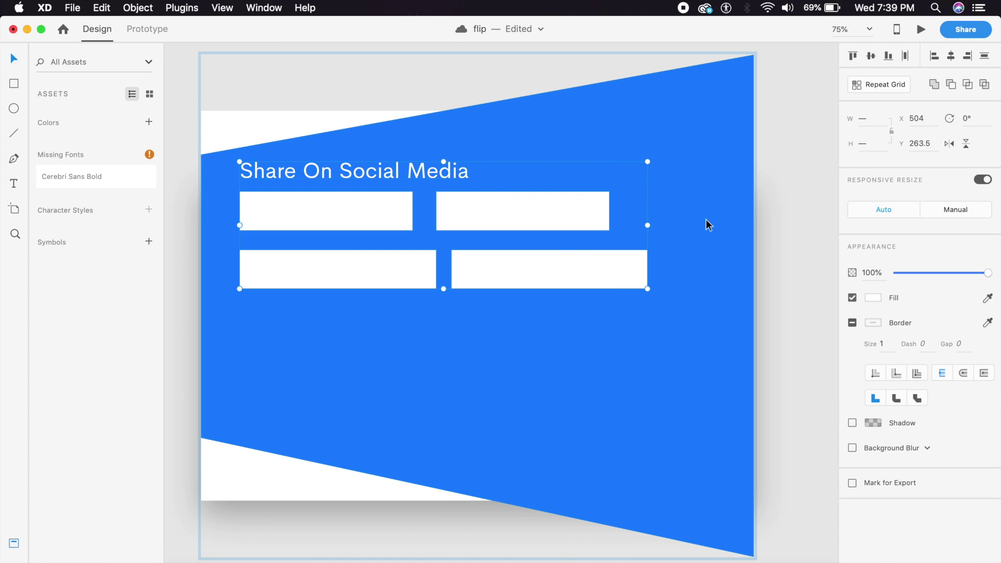
{"action": "left_click_drag", "start_coordinate": [649, 227], "coordinate": [608, 225]}
{"action": "key", "text": "super+z"}
- Squeeze the "Share On Social Media" title horizontally to about 202 wide
{"action": "left_click", "coordinate": [527, 358]}
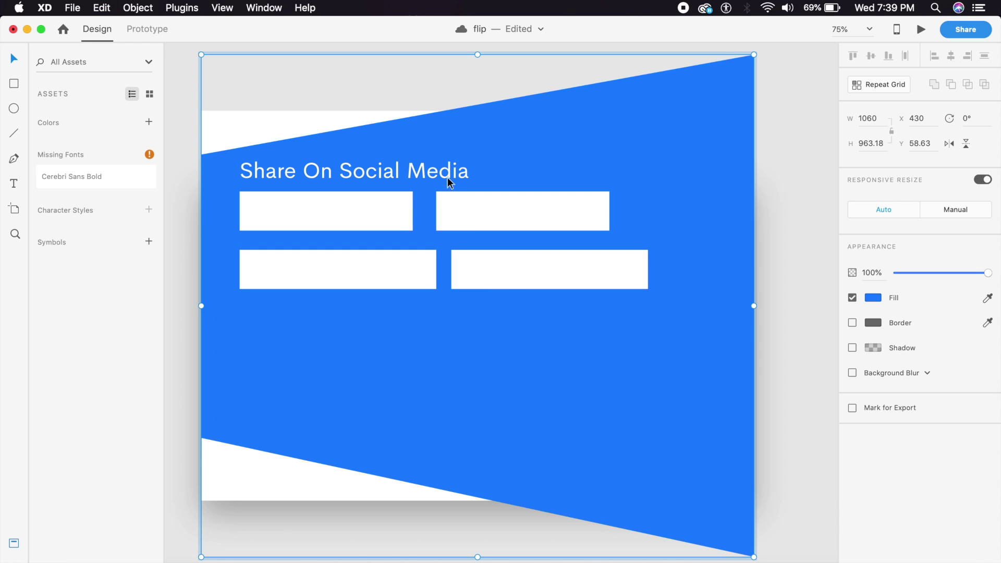
{"action": "left_click", "coordinate": [449, 175]}
{"action": "left_click_drag", "start_coordinate": [469, 173], "coordinate": [347, 179]}
- Select all four white rectangles on the blue card and turn off responsive resize for them
{"action": "scroll", "coordinate": [340, 319], "scroll_direction": "left", "scroll_amount": 3}
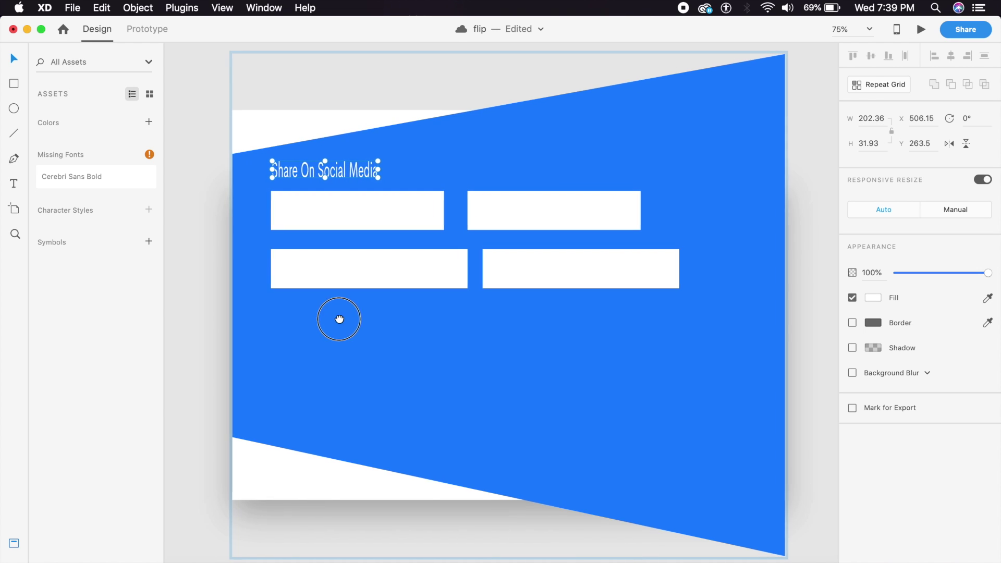
{"action": "left_click", "coordinate": [362, 216]}
{"action": "left_click", "coordinate": [545, 204], "text": "shift"}
{"action": "left_click", "coordinate": [452, 265], "text": "shift"}
{"action": "left_click", "coordinate": [593, 283], "text": "shift"}
{"action": "left_click", "coordinate": [982, 180]}
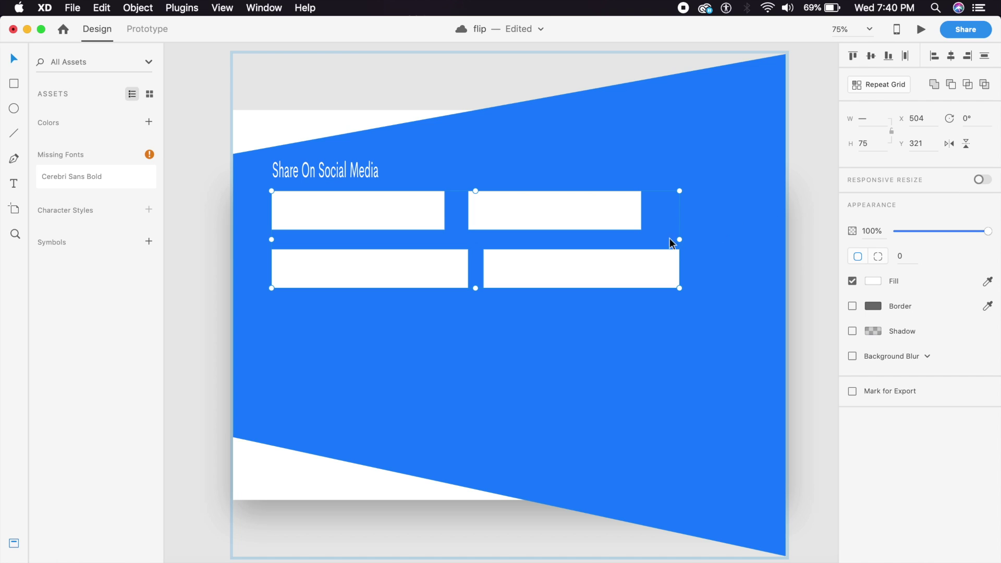
{"action": "left_click_drag", "start_coordinate": [679, 243], "coordinate": [468, 251]}
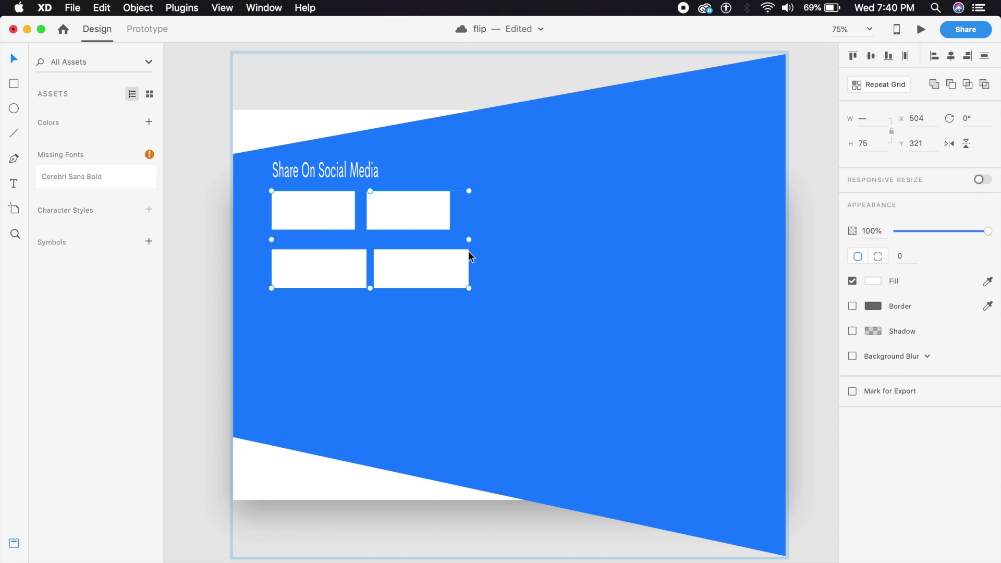
{"action": "key", "text": "super+z"}
{"action": "key", "text": "super+z"}
{"action": "key", "text": "super+minus"}
{"action": "left_click_drag", "start_coordinate": [620, 264], "coordinate": [563, 264]}
{"action": "key", "text": "super+z"}
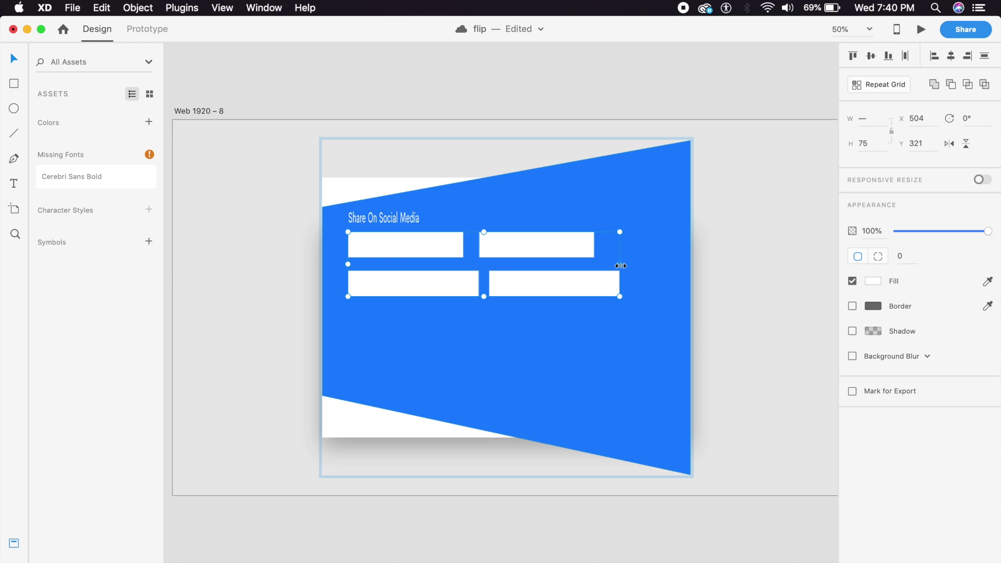
- Narrow the four white rectangles together to less than half their width and the blue background to about 427 wide
{"action": "left_click_drag", "start_coordinate": [620, 267], "coordinate": [462, 275]}
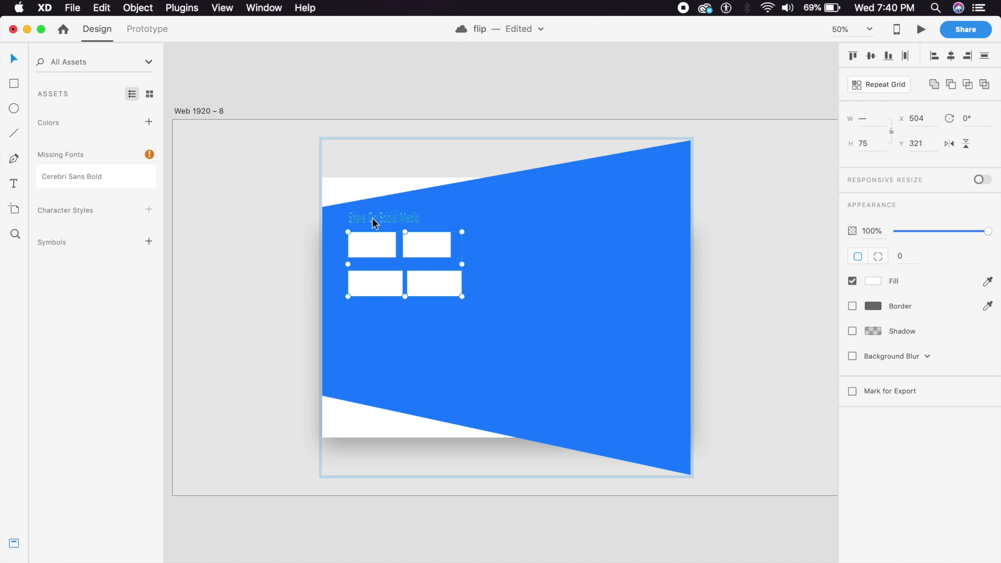
{"action": "left_click", "coordinate": [616, 277]}
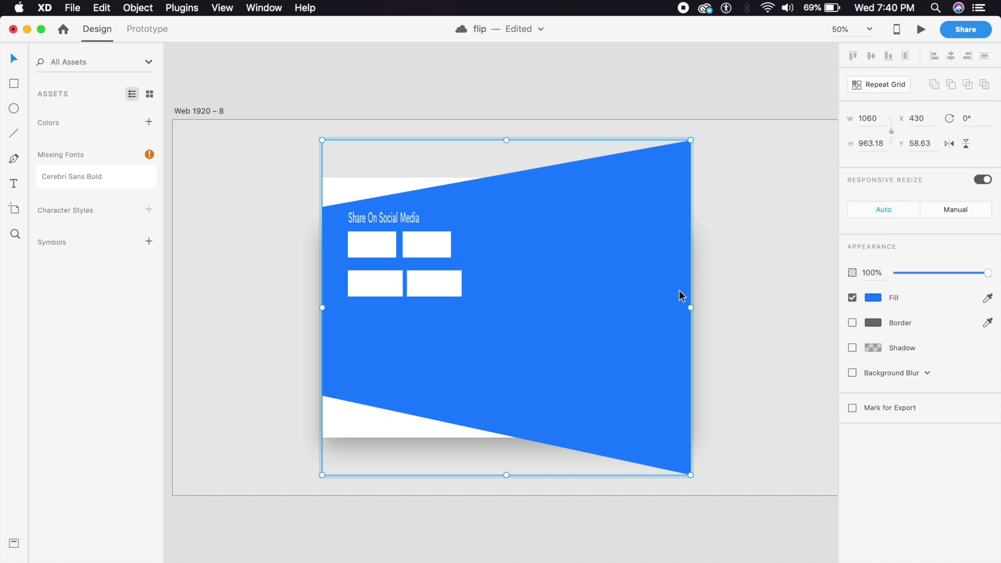
{"action": "left_click_drag", "start_coordinate": [692, 307], "coordinate": [470, 324]}
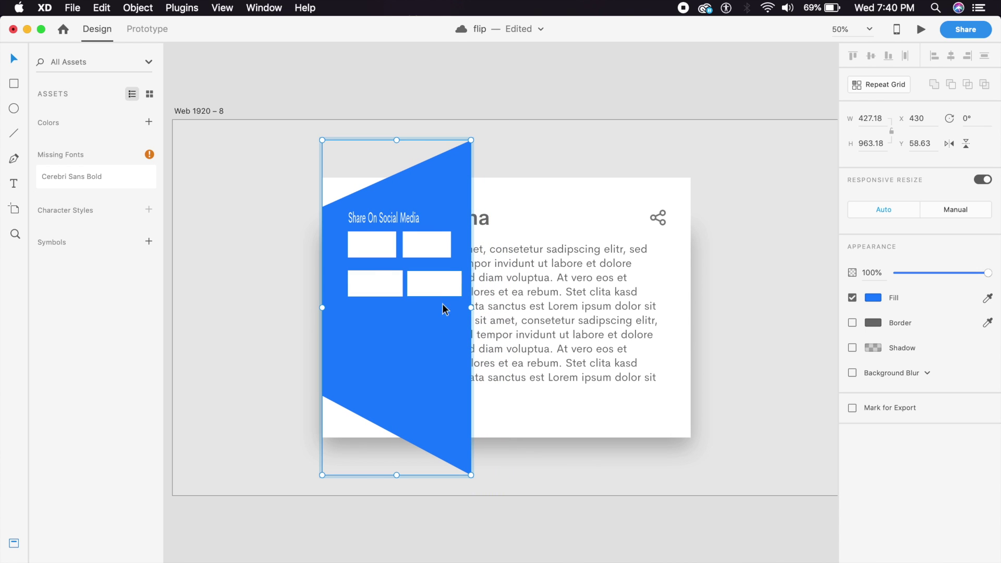
- Squeeze the whole blue card group horizontally into a thin sliver about 5 wide
{"action": "left_click", "coordinate": [252, 394]}
{"action": "left_click", "coordinate": [376, 258]}
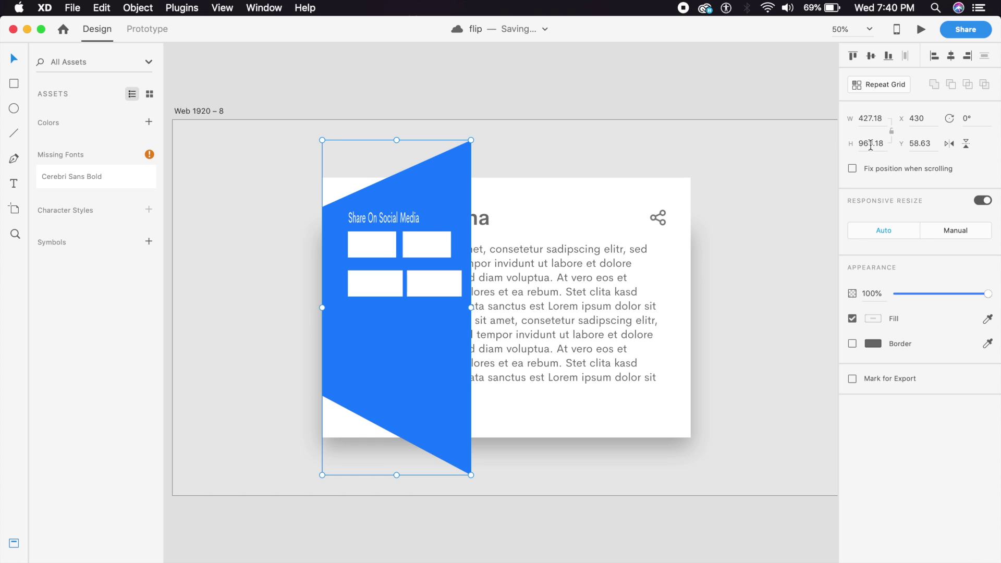
{"action": "left_click", "coordinate": [884, 116]}
{"action": "type", "text": "202.36"}
{"action": "key", "text": "Return"}
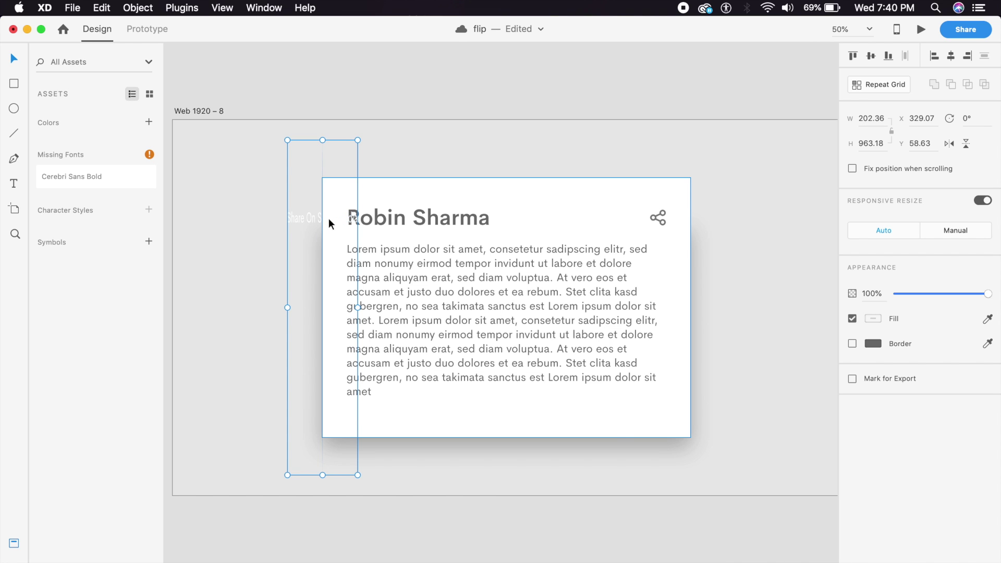
{"action": "left_click_drag", "start_coordinate": [356, 308], "coordinate": [288, 310]}
- Move the blue sliver to the white card's horizontal centre at about X 955 and set its opacity to 0%
{"action": "left_click_drag", "start_coordinate": [286, 231], "coordinate": [505, 229]}
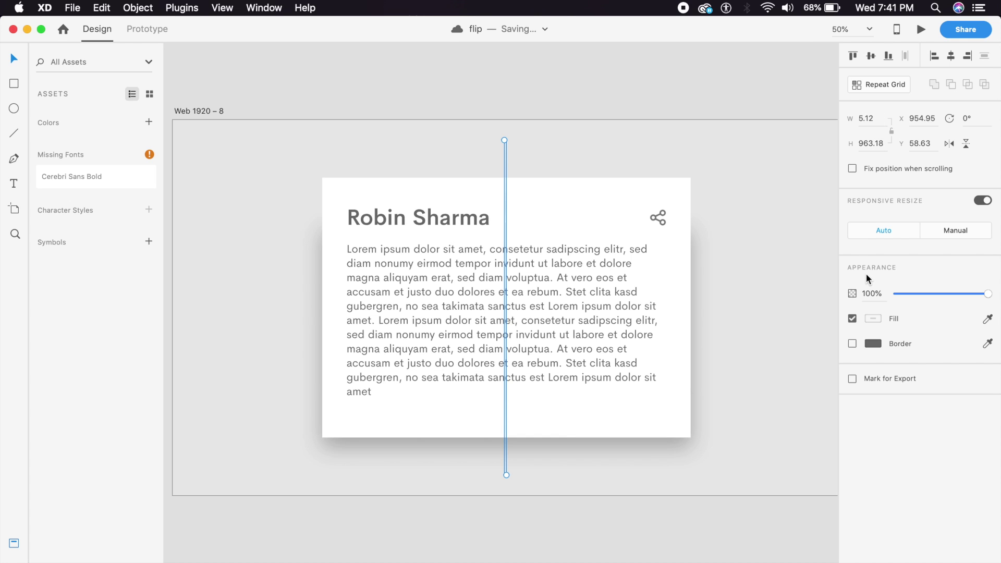
{"action": "left_click_drag", "start_coordinate": [948, 298], "coordinate": [855, 309]}
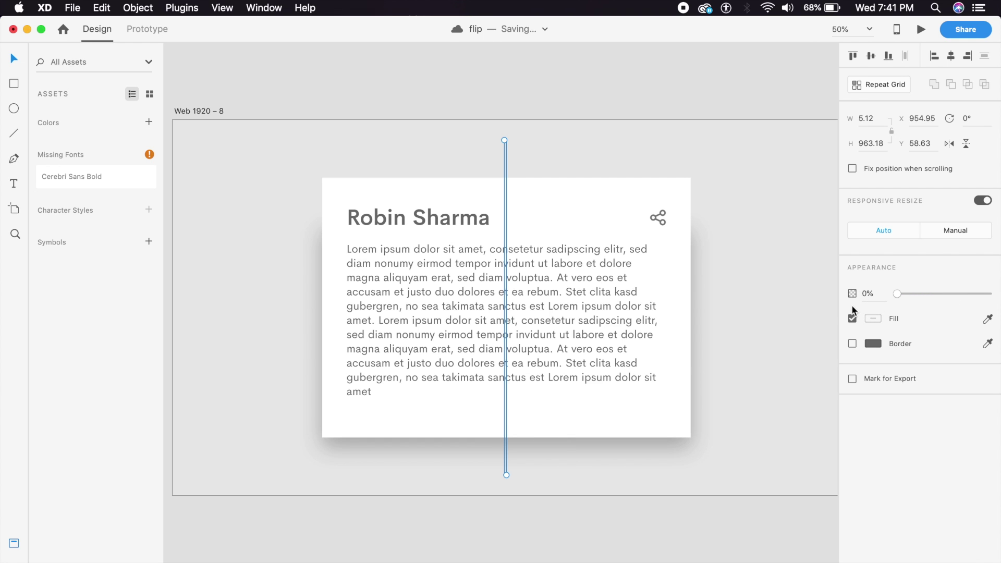
- Duplicate the Web 1920 – 8 artboard
{"action": "key", "text": "super+minus"}
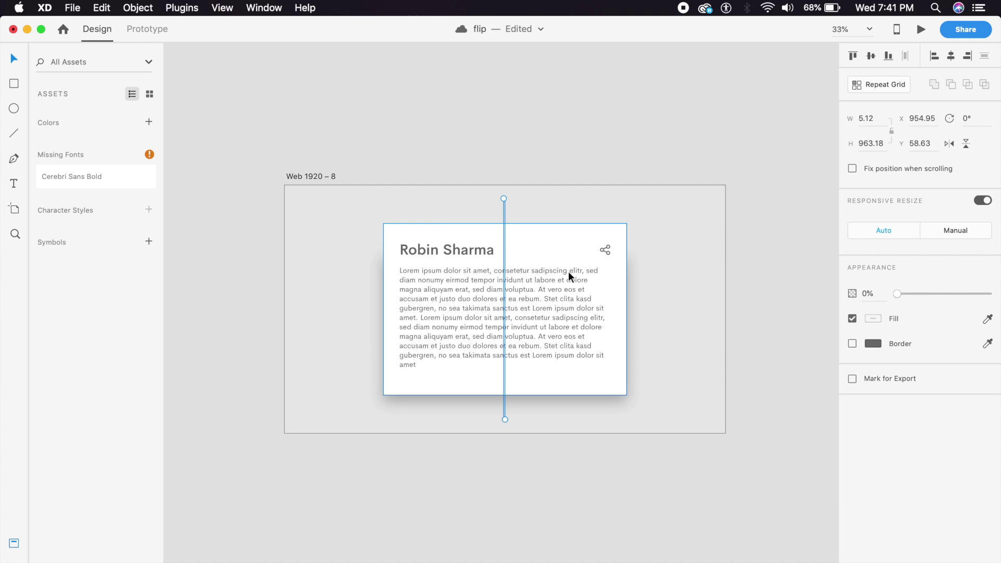
{"action": "left_click", "coordinate": [680, 258]}
{"action": "key", "text": "super+d"}
- Reshape the white card background into a trapezoid, moving its left corners to about Y 73 and 1021 and its lower right corner to about Y 798
{"action": "key", "text": "super+plus"}
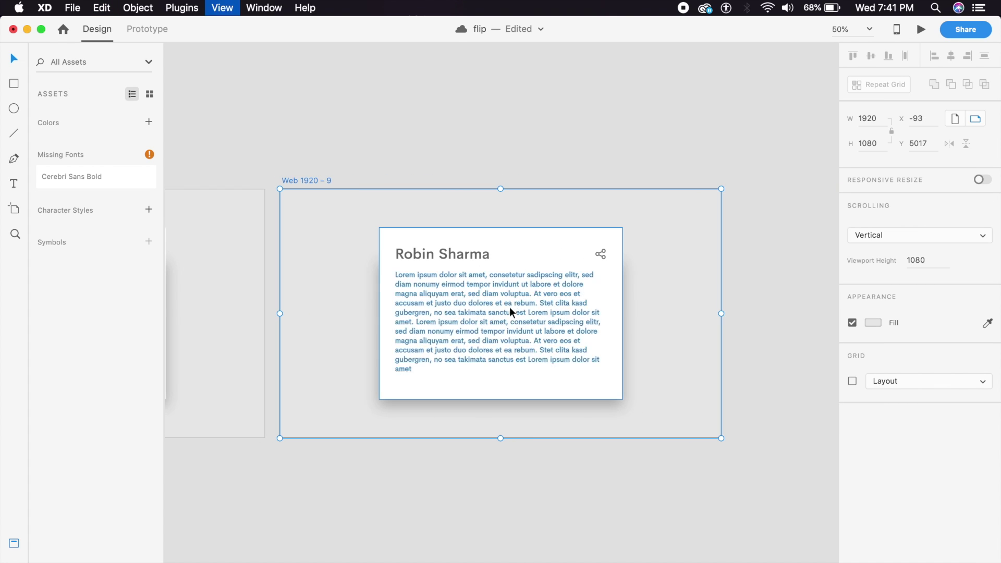
{"action": "left_click", "coordinate": [553, 221]}
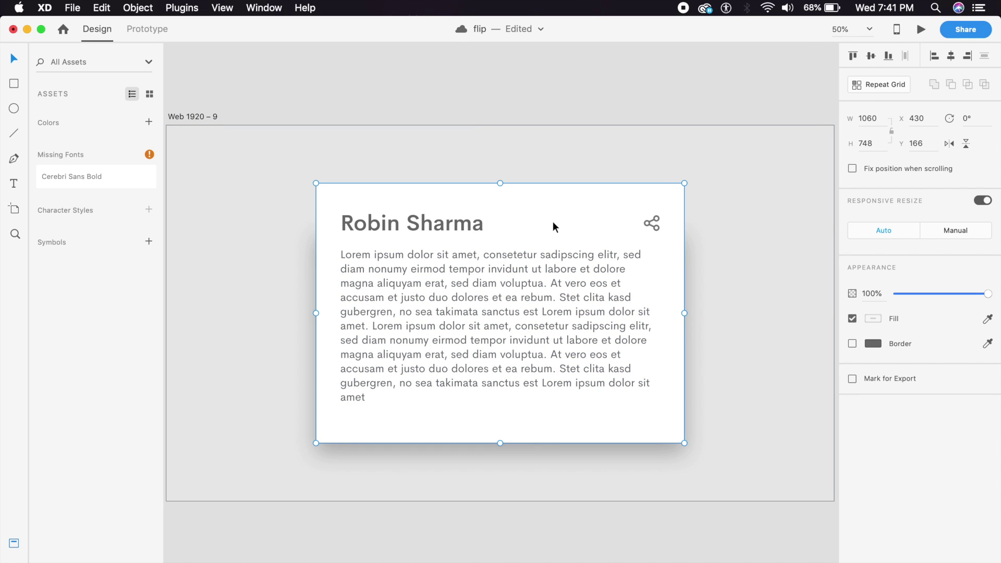
{"action": "double_click", "coordinate": [571, 225]}
{"action": "left_click", "coordinate": [738, 227]}
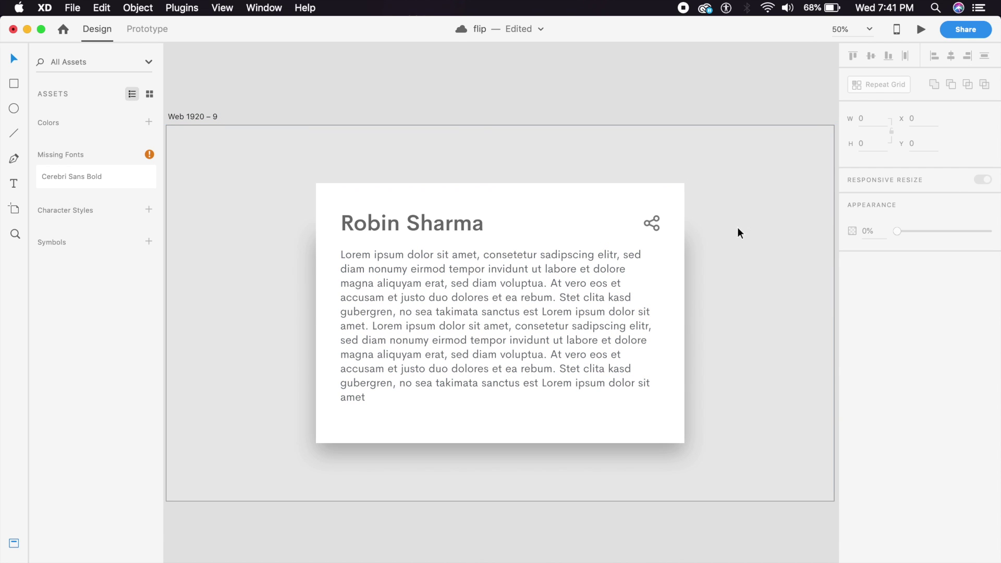
{"action": "left_click", "coordinate": [499, 232]}
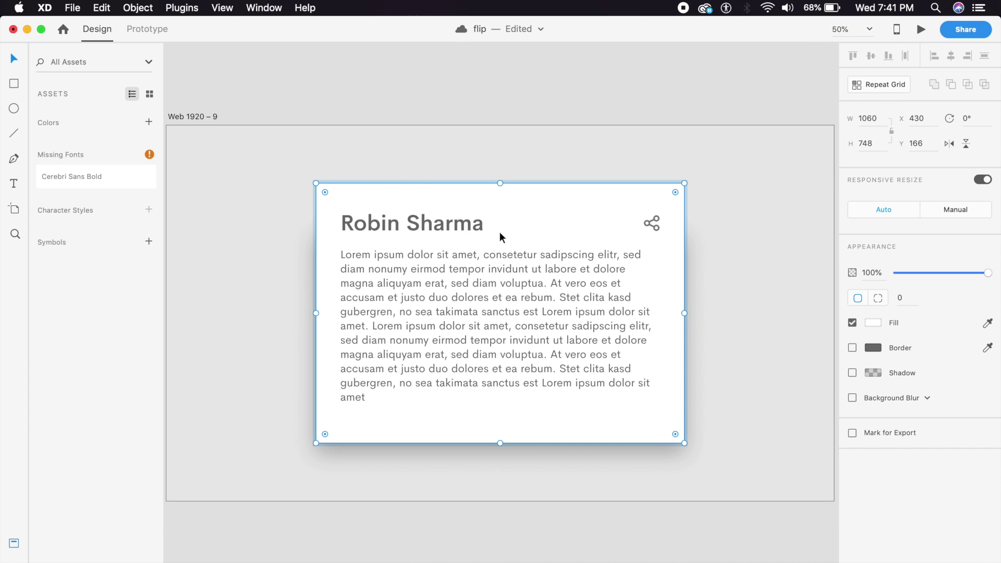
{"action": "double_click", "coordinate": [358, 204]}
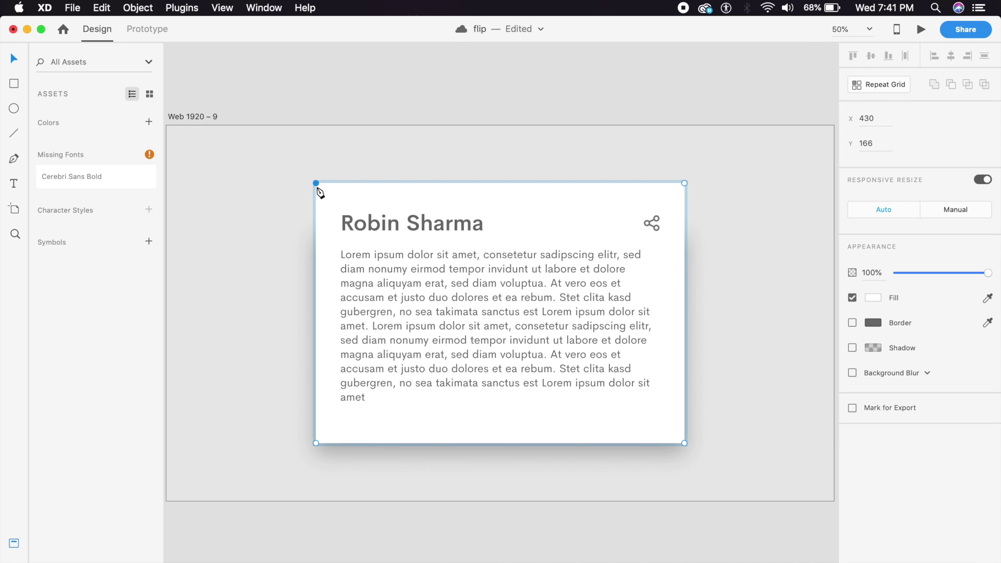
{"action": "left_click_drag", "start_coordinate": [316, 183], "coordinate": [315, 151]}
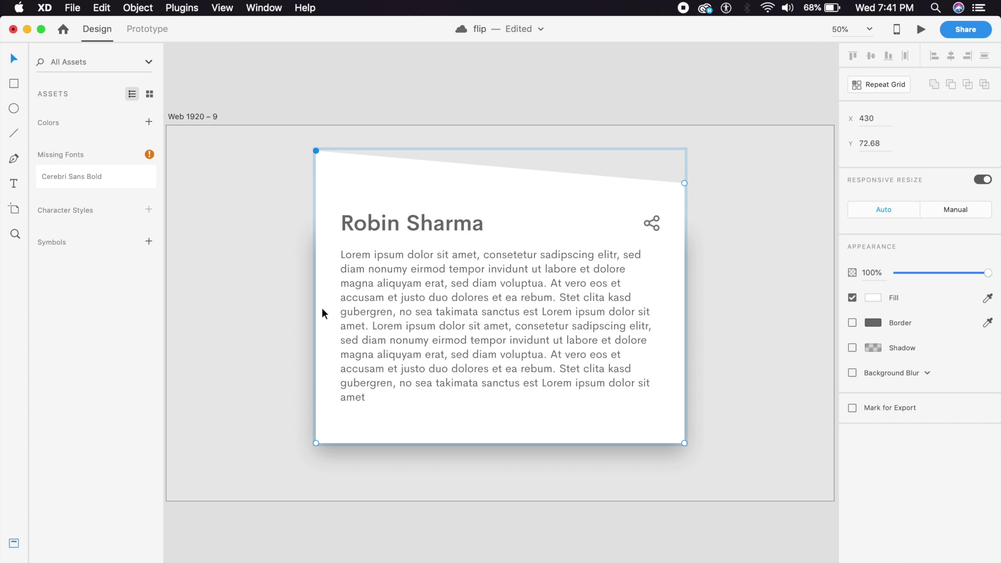
{"action": "left_click_drag", "start_coordinate": [316, 443], "coordinate": [316, 480]}
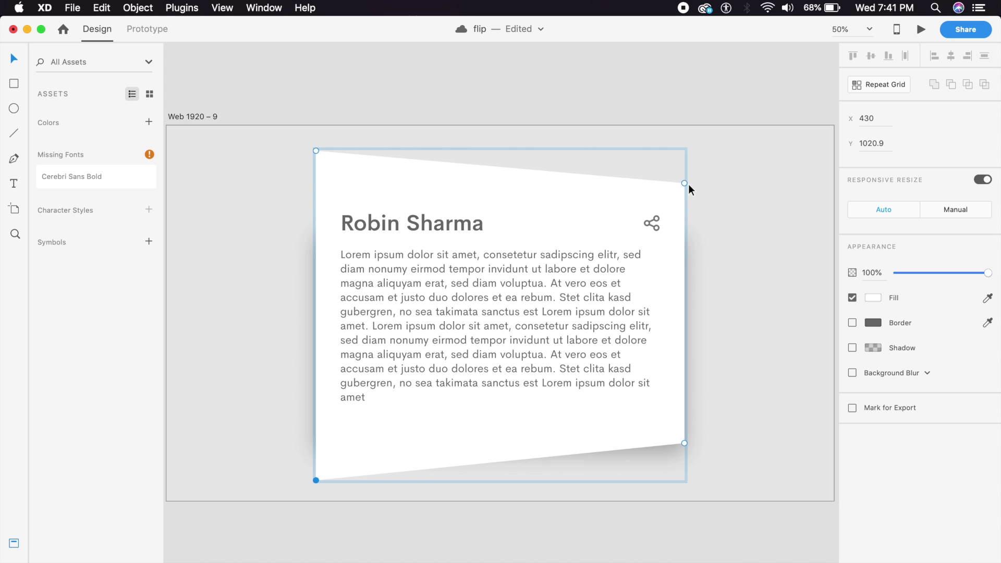
{"action": "left_click_drag", "start_coordinate": [685, 184], "coordinate": [684, 215]}
{"action": "left_click_drag", "start_coordinate": [684, 443], "coordinate": [685, 402]}
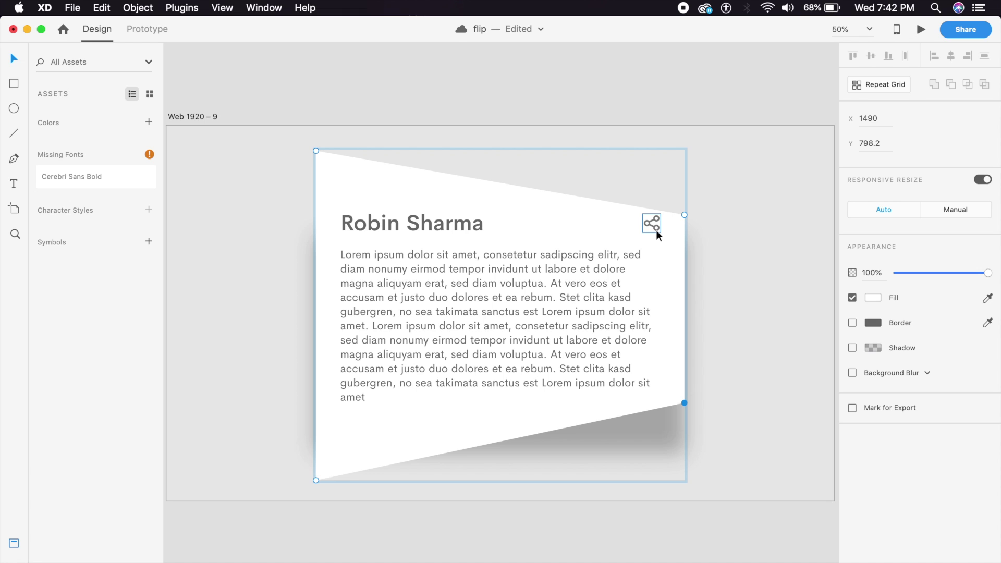
- Narrow the body paragraph to about 461 wide and the name heading to about 211 wide, both towards the card's short side
{"action": "left_click", "coordinate": [442, 222]}
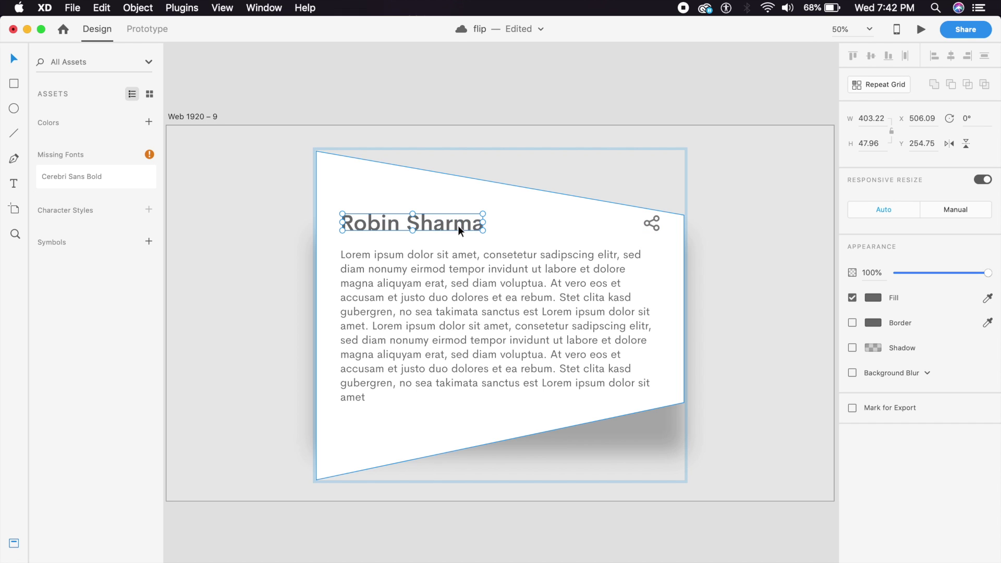
{"action": "left_click", "coordinate": [486, 284], "text": "shift"}
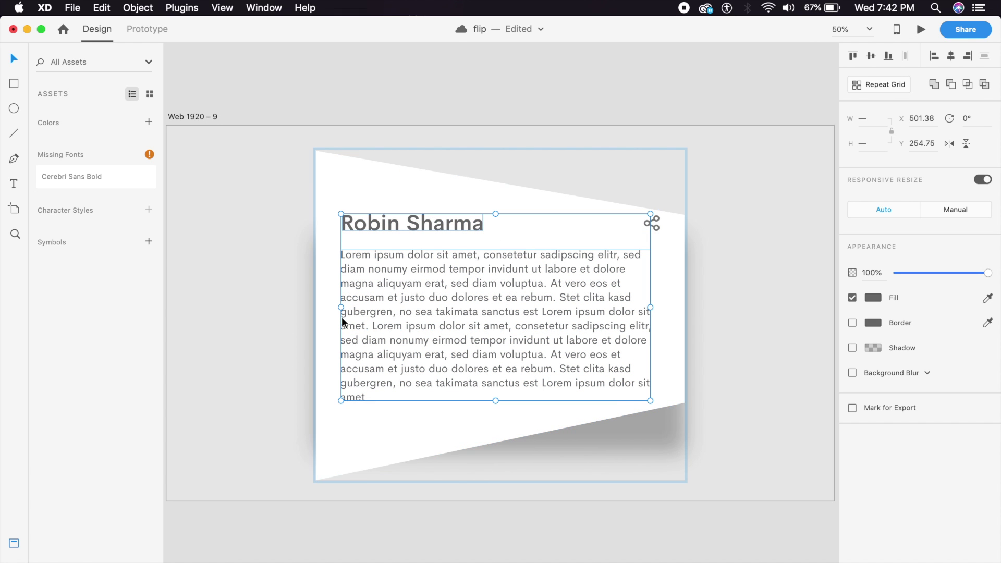
{"action": "left_click_drag", "start_coordinate": [343, 306], "coordinate": [494, 313]}
{"action": "left_click_drag", "start_coordinate": [495, 313], "coordinate": [495, 286]}
{"action": "left_click", "coordinate": [506, 226]}
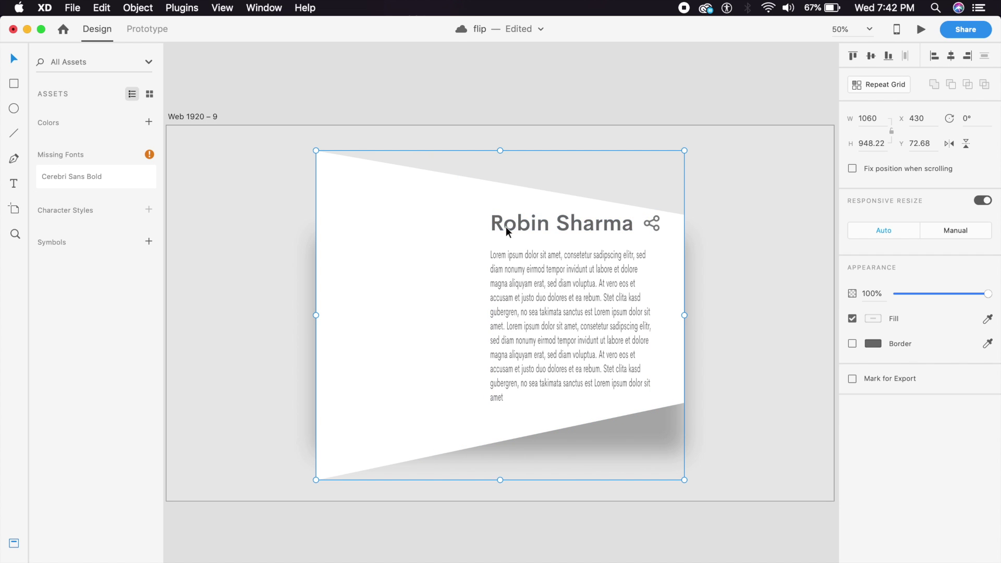
{"action": "double_click", "coordinate": [500, 226]}
{"action": "left_click_drag", "start_coordinate": [500, 226], "coordinate": [558, 227]}
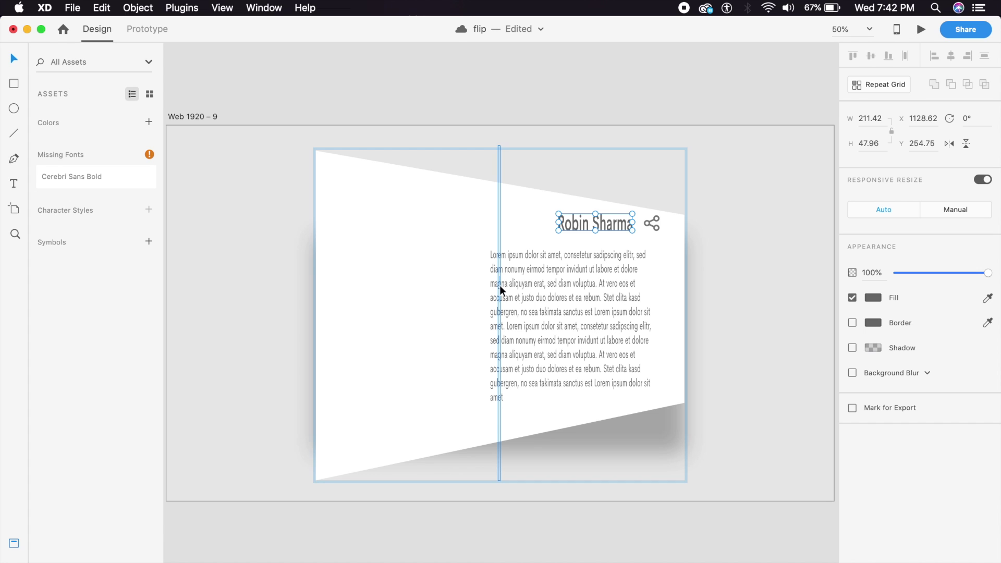
- Try to narrow the share icon beside the heading, and turn off its responsive resize
{"action": "left_click", "coordinate": [648, 225]}
{"action": "scroll", "coordinate": [633, 229], "scroll_direction": "up", "scroll_amount": 3}
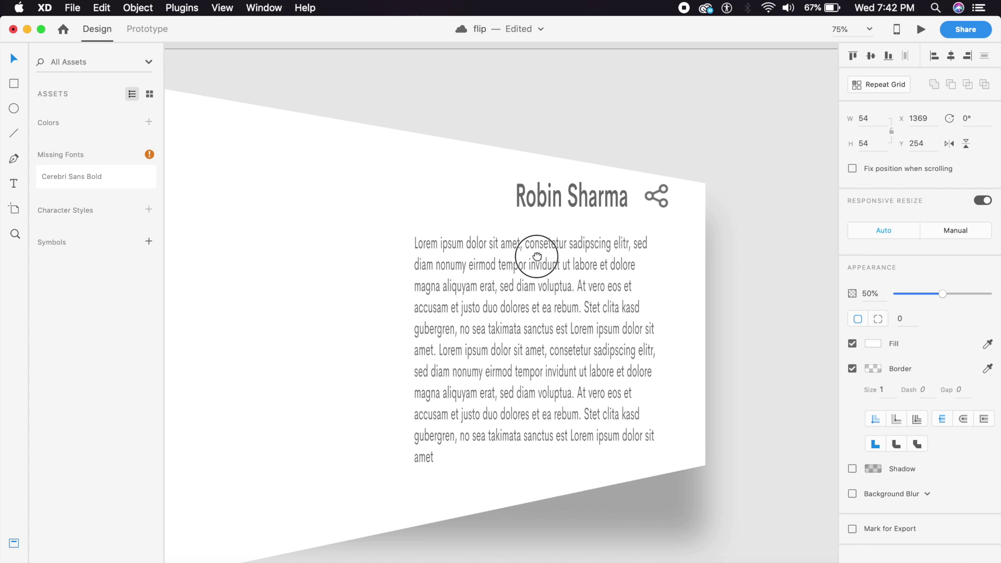
{"action": "left_click_drag", "start_coordinate": [632, 196], "coordinate": [640, 197]}
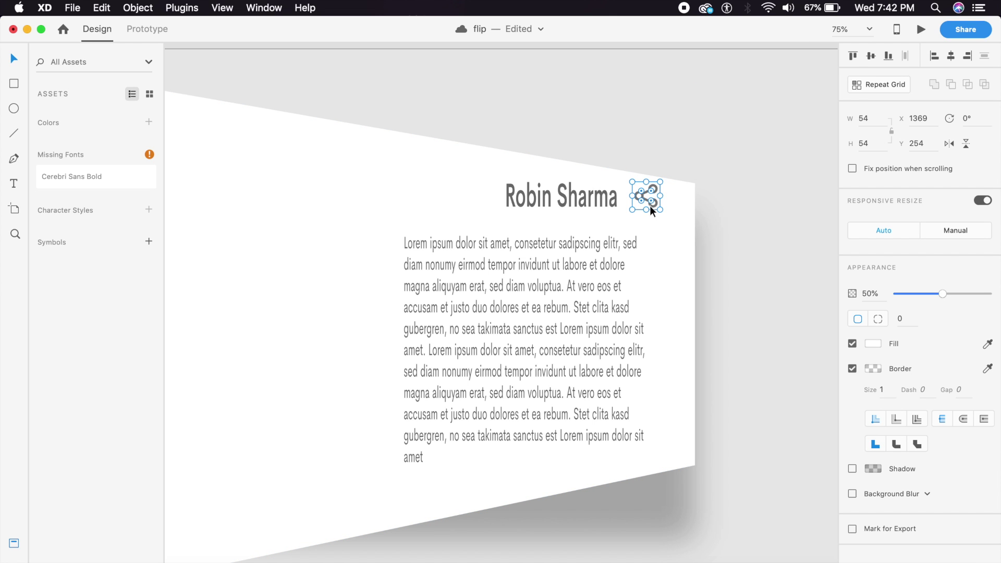
{"action": "key", "text": "super+1"}
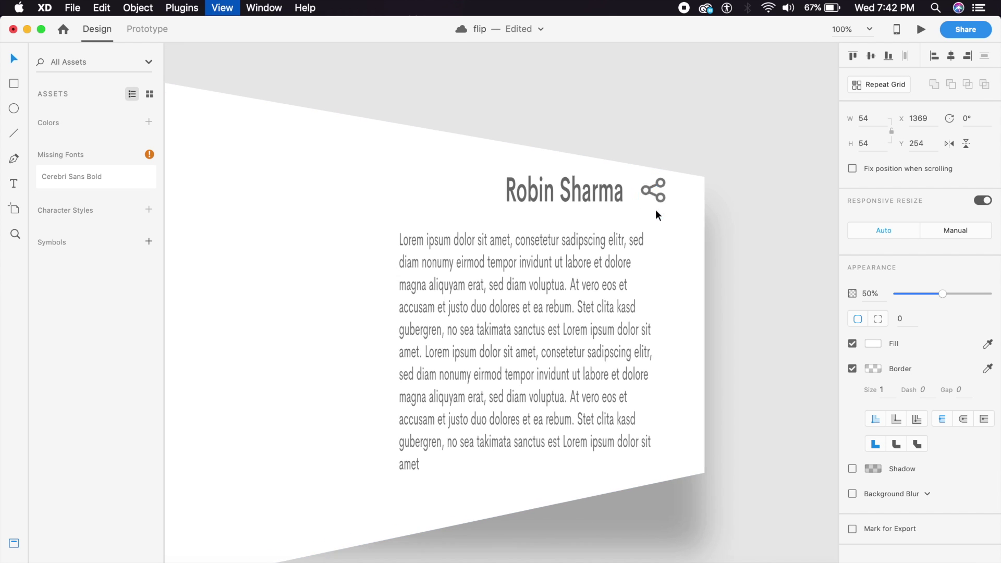
{"action": "left_click", "coordinate": [661, 166]}
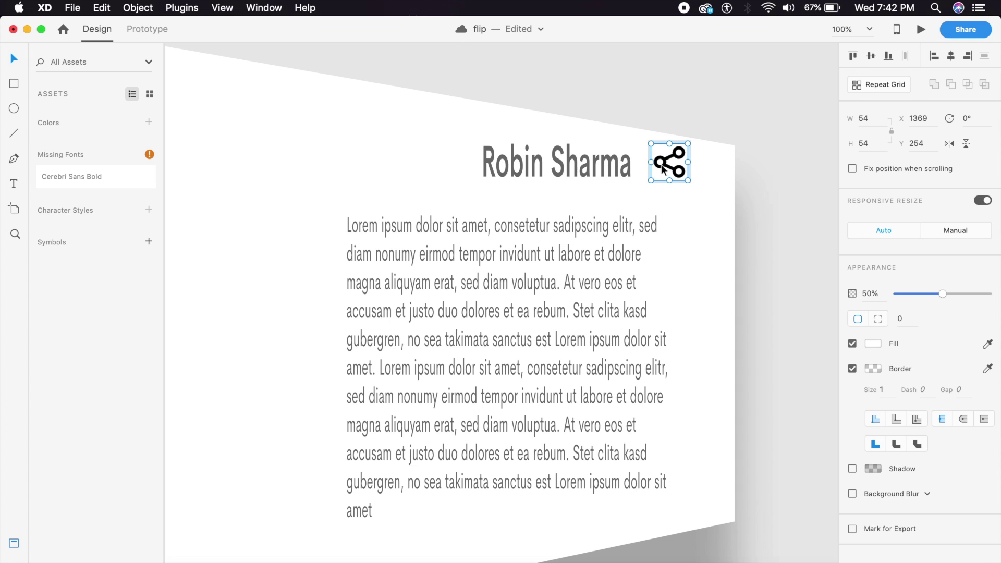
{"action": "double_click", "coordinate": [660, 165]}
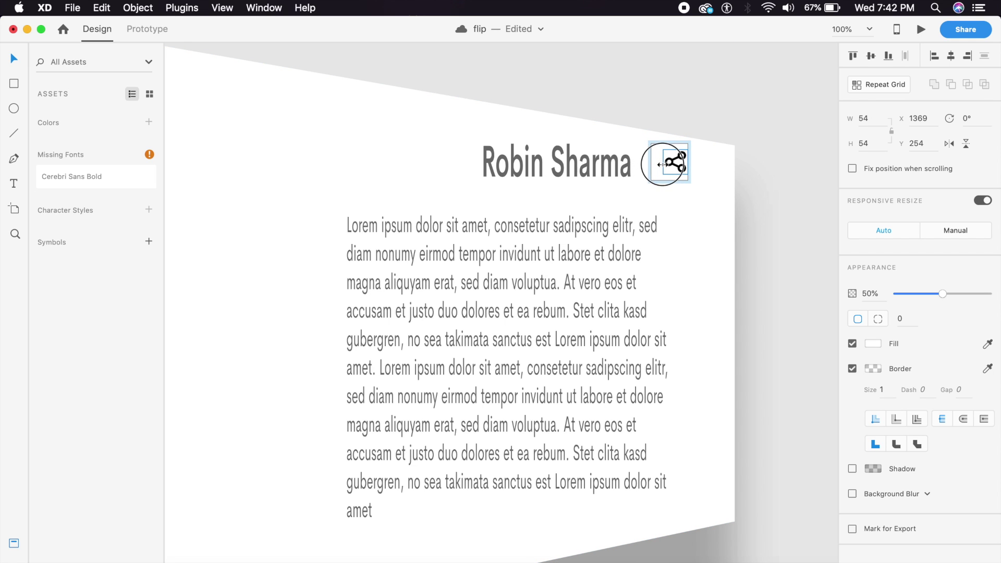
{"action": "left_click", "coordinate": [981, 201]}
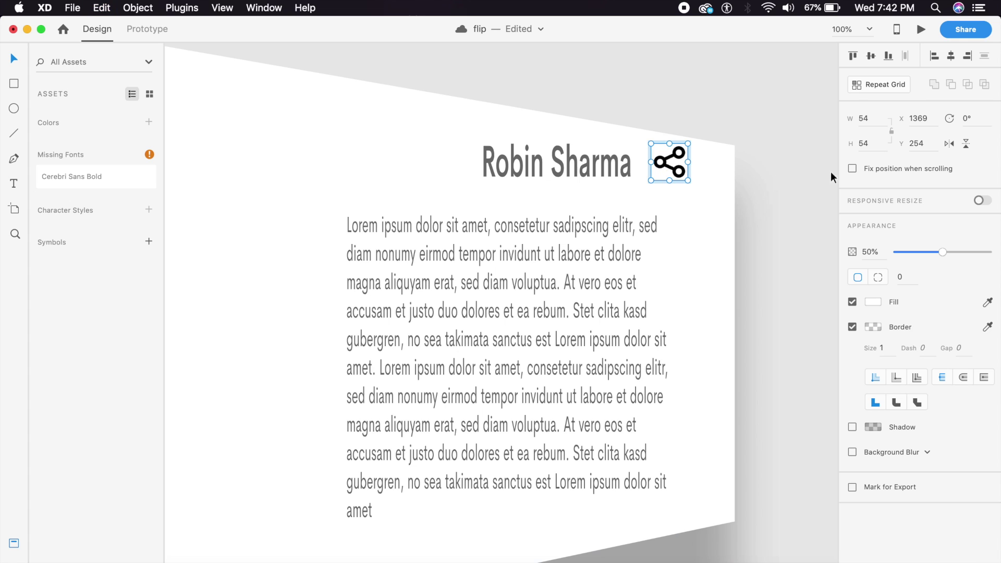
{"action": "left_click", "coordinate": [891, 131]}
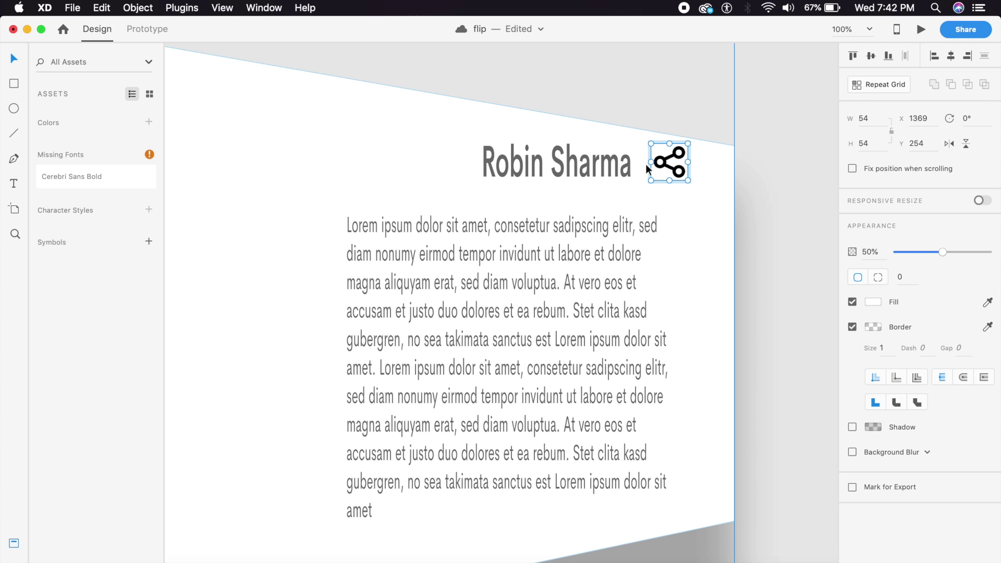
- Try a width of 20 for the share icon, and undo that width change
{"action": "left_click", "coordinate": [884, 150]}
{"action": "left_click", "coordinate": [884, 117]}
{"action": "type", "text": "20"}
{"action": "key", "text": "Return"}
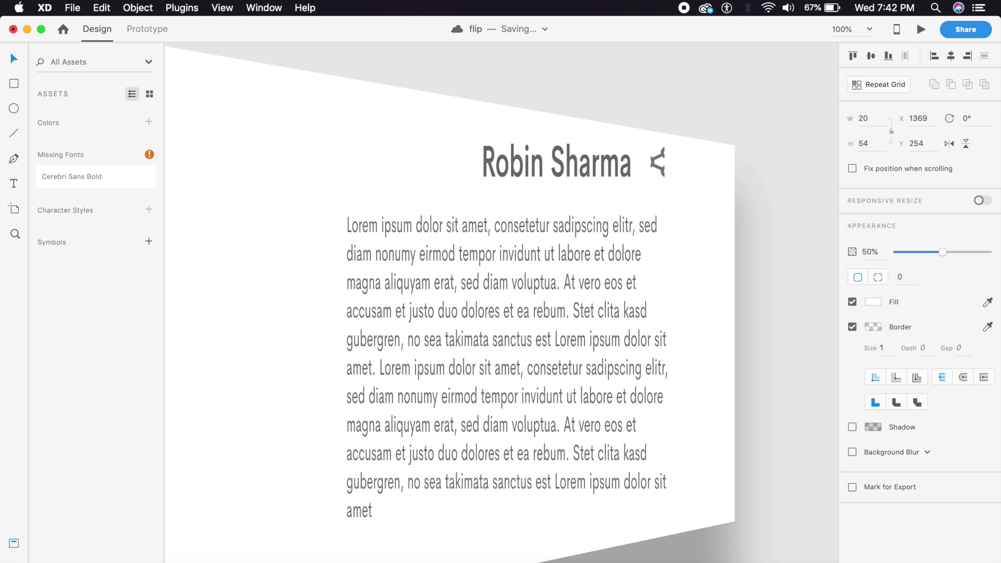
{"action": "left_click", "coordinate": [659, 177]}
{"action": "key", "text": "super+z"}
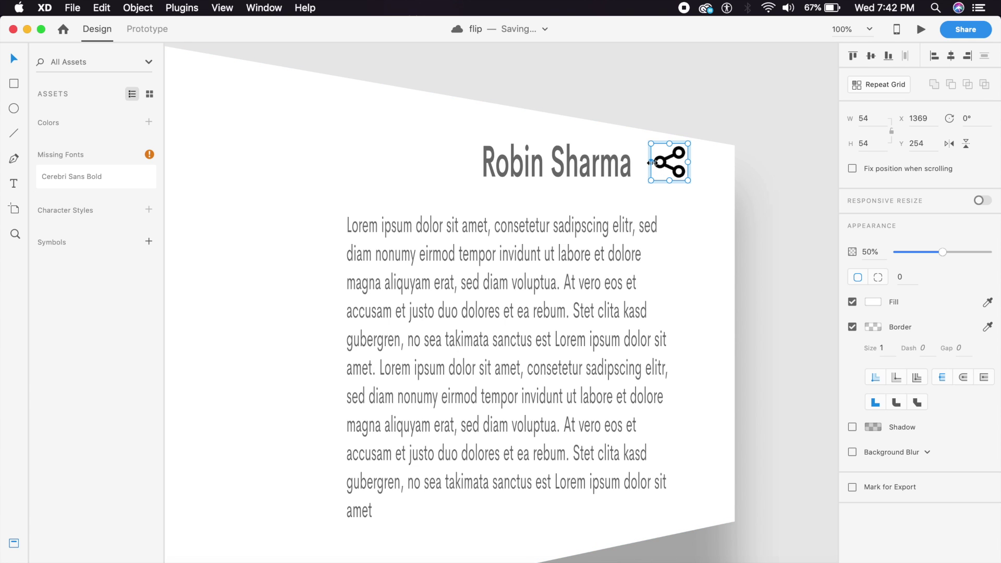
- Shrink the share symbol slightly towards its outer edge and clear the selection
{"action": "left_click", "coordinate": [723, 101]}
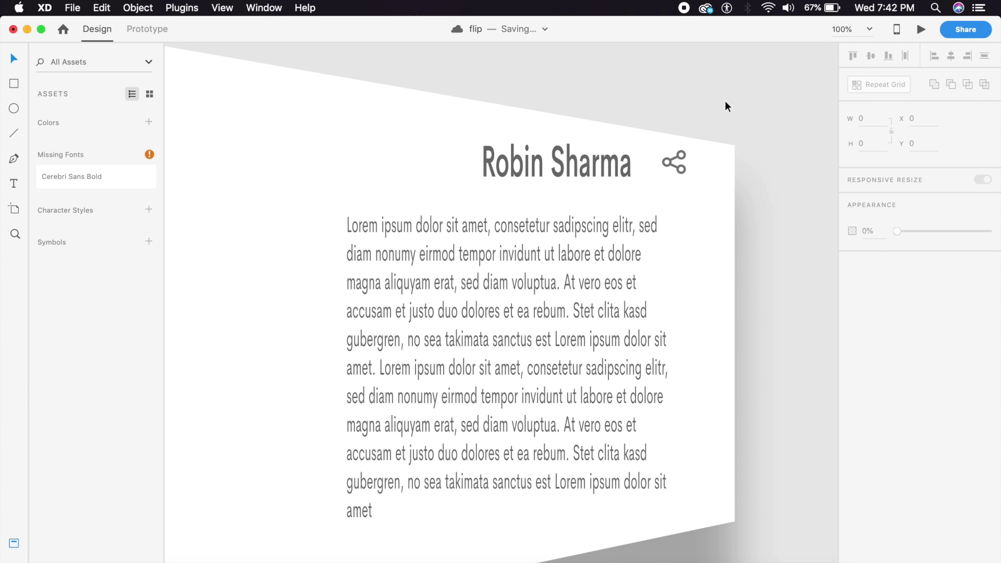
{"action": "left_click", "coordinate": [680, 175]}
{"action": "left_click", "coordinate": [728, 105]}
{"action": "key", "text": "super+minus"}
{"action": "key", "text": "super+minus"}
- Squeeze the white card group horizontally past its short side until the white shape collapses and the group is about 461 wide
{"action": "left_click", "coordinate": [565, 234]}
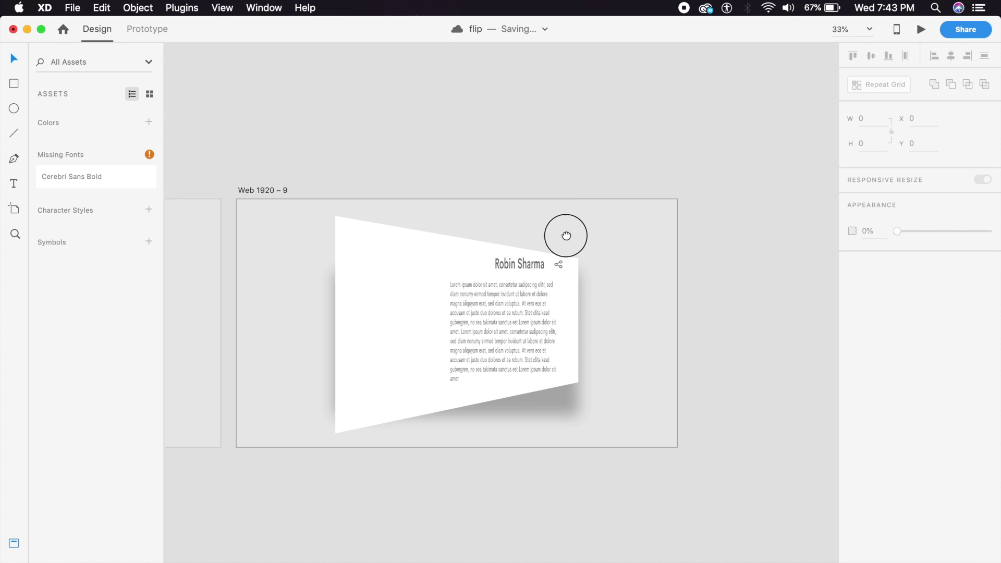
{"action": "left_click", "coordinate": [436, 344]}
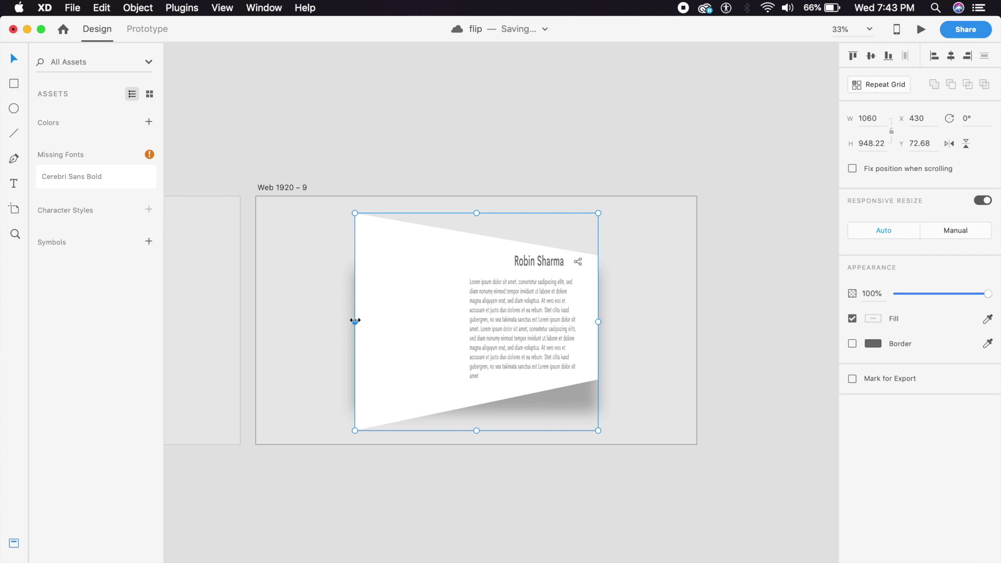
{"action": "left_click_drag", "start_coordinate": [355, 321], "coordinate": [464, 319]}
{"action": "left_click", "coordinate": [646, 265]}
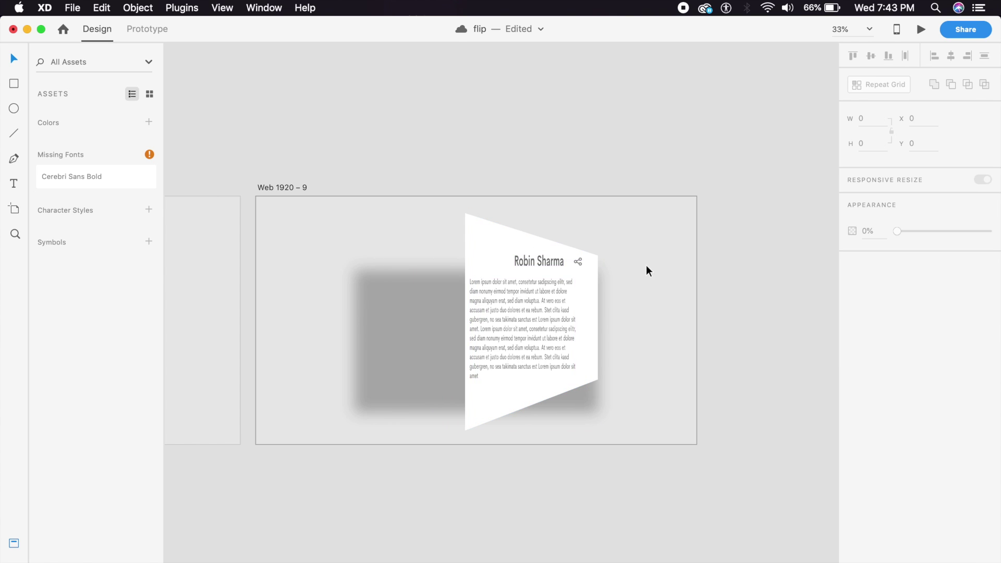
{"action": "left_click", "coordinate": [490, 289]}
{"action": "left_click_drag", "start_coordinate": [465, 320], "coordinate": [594, 308]}
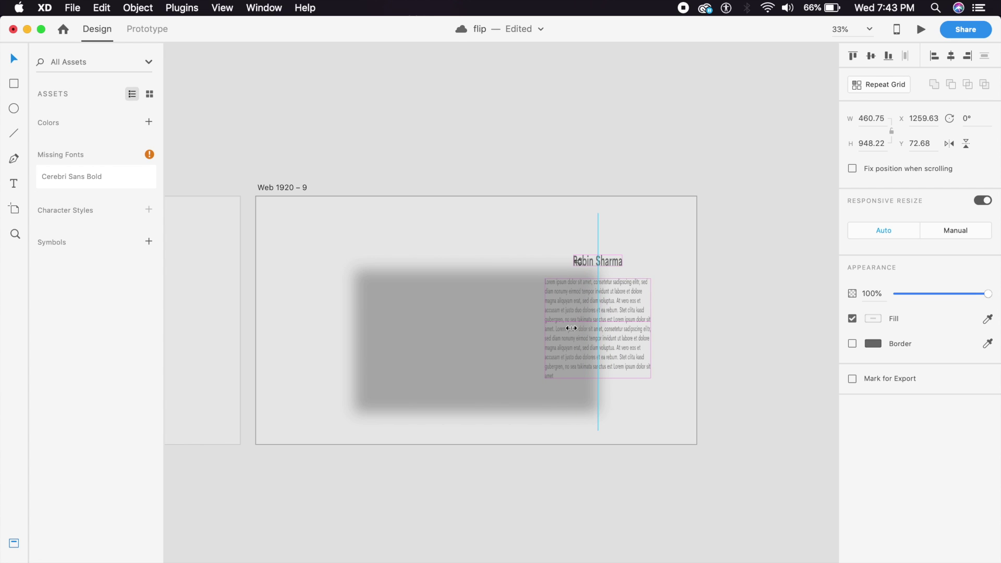
- Squeeze the name heading horizontally into a sliver about 0.4 wide
{"action": "key", "text": "super+equal"}
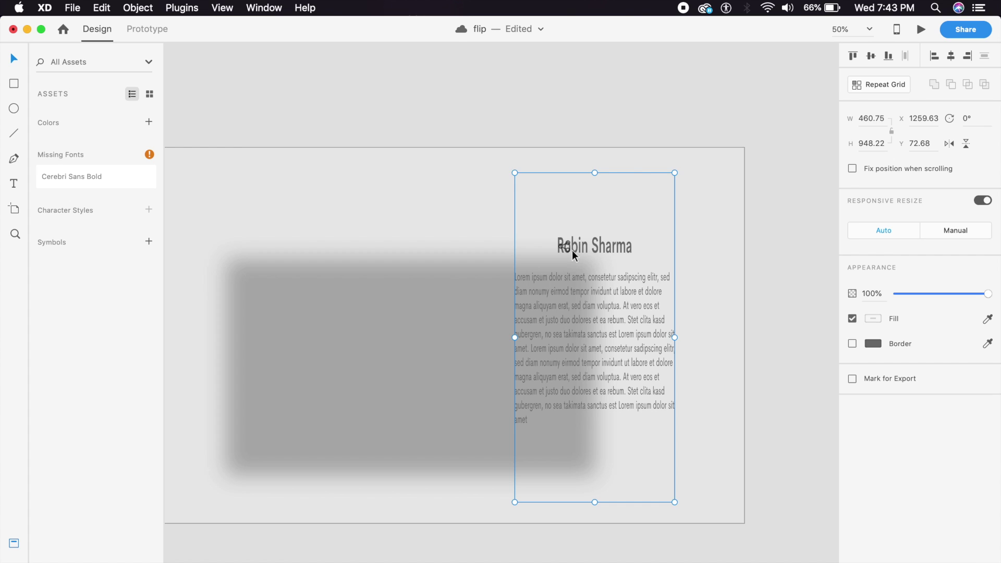
{"action": "left_click", "coordinate": [566, 246]}
{"action": "left_click", "coordinate": [587, 250]}
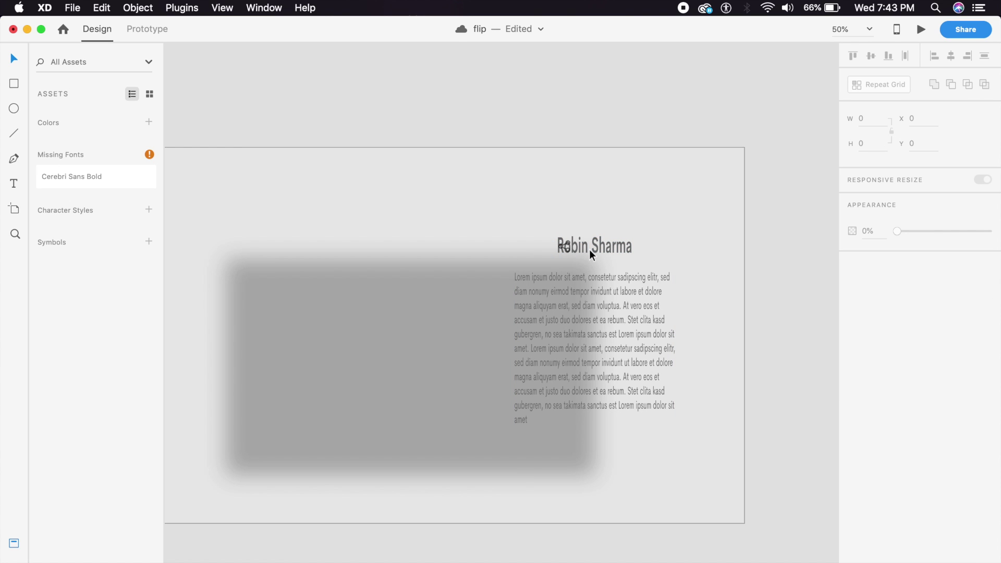
{"action": "double_click", "coordinate": [586, 248]}
{"action": "left_click_drag", "start_coordinate": [560, 244], "coordinate": [632, 251]}
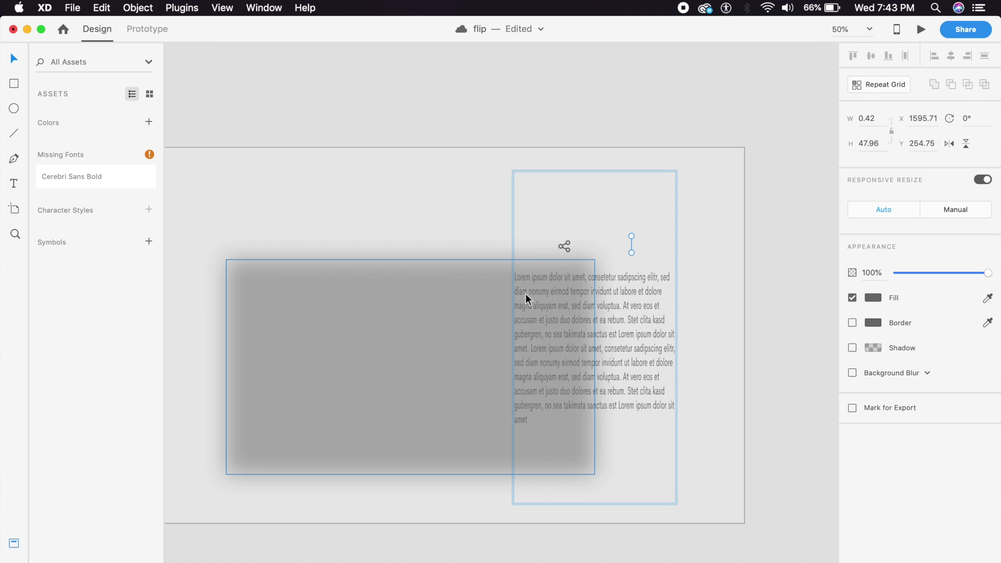
- Squeeze the body paragraph horizontally into a narrow column about 22 wide
{"action": "left_click", "coordinate": [528, 295]}
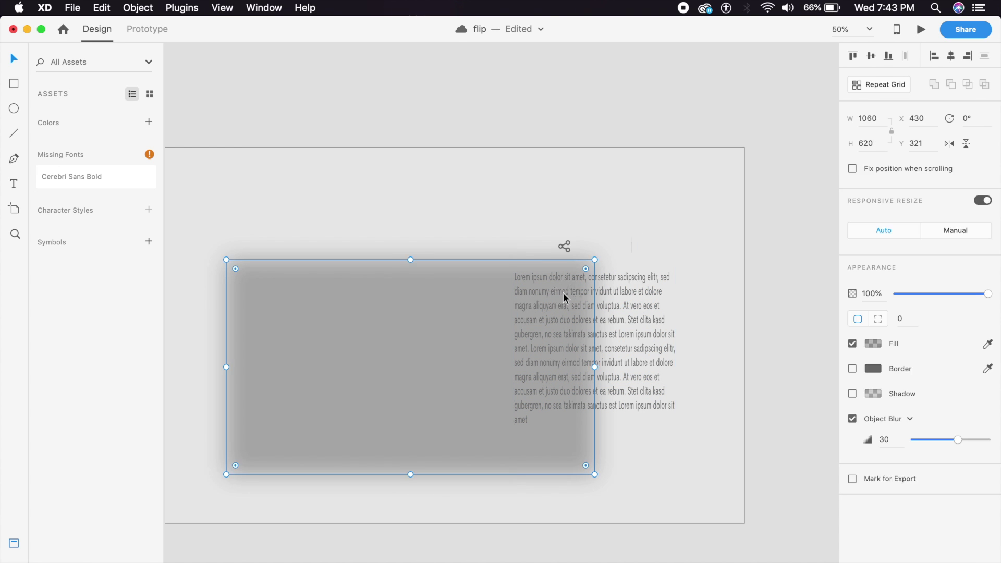
{"action": "left_click", "coordinate": [624, 295]}
{"action": "double_click", "coordinate": [624, 294]}
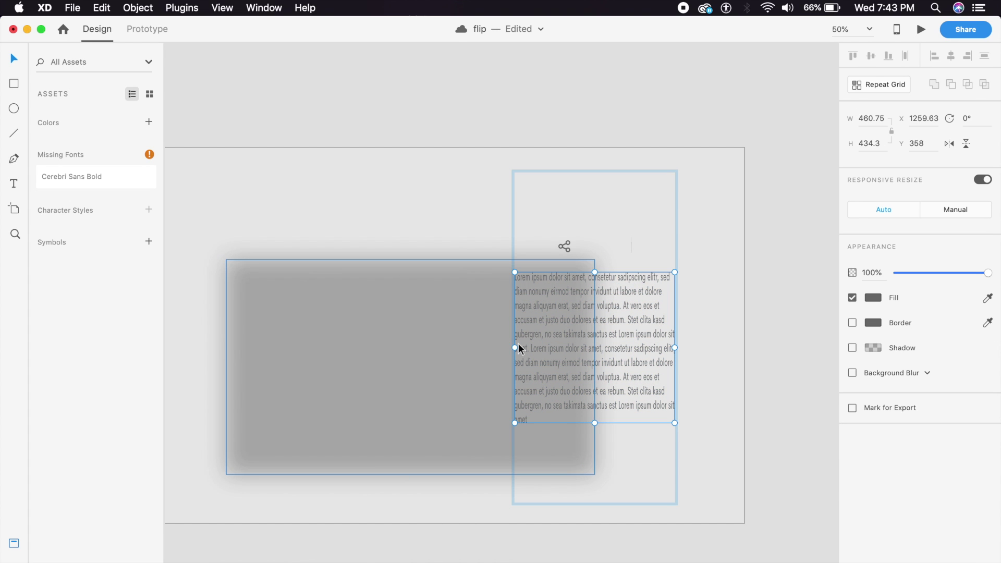
{"action": "left_click_drag", "start_coordinate": [516, 347], "coordinate": [668, 340]}
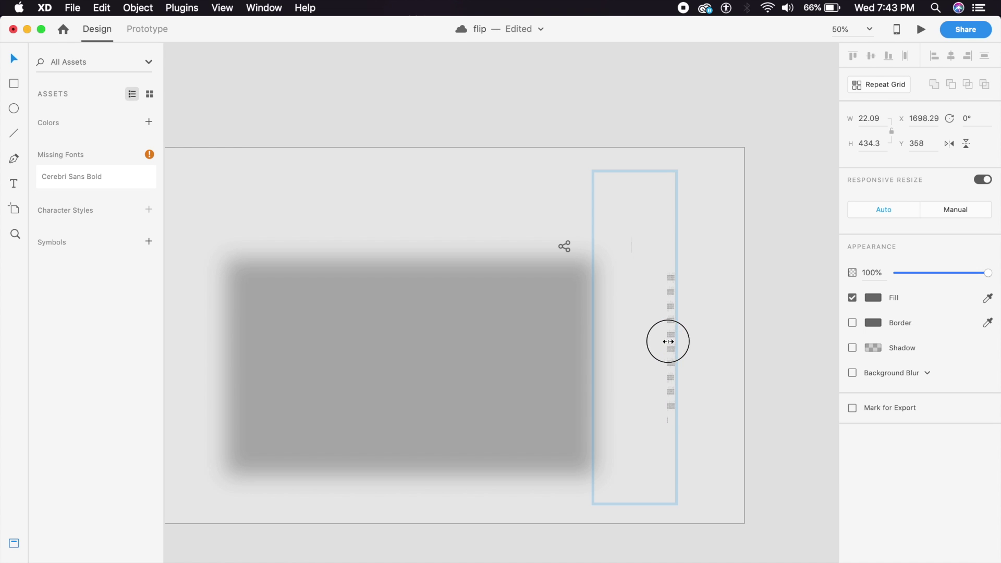
- Move the share icon to about X 1650, Y 238 above the squeezed paragraph, and shift the squeezed text to the blurred shadow's horizontal centre
{"action": "left_click", "coordinate": [562, 248]}
{"action": "left_click_drag", "start_coordinate": [563, 249], "coordinate": [657, 247]}
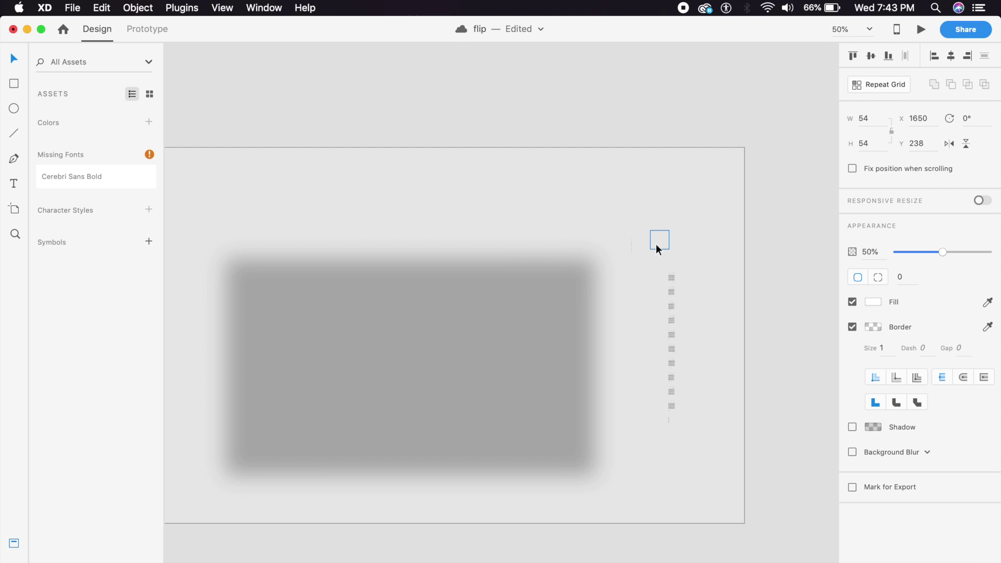
{"action": "left_click", "coordinate": [718, 285]}
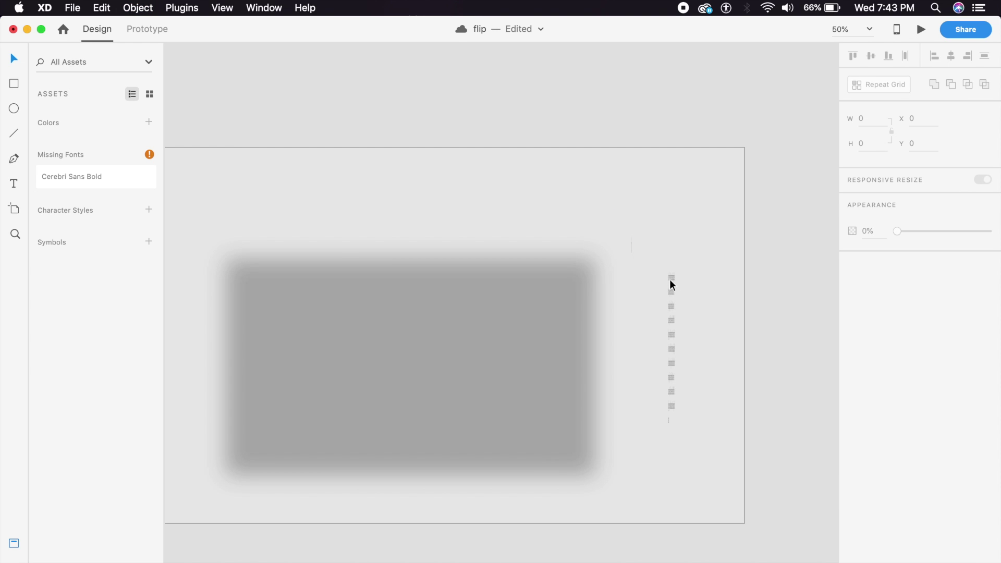
{"action": "left_click_drag", "start_coordinate": [674, 278], "coordinate": [678, 337]}
{"action": "left_click_drag", "start_coordinate": [671, 407], "coordinate": [410, 405]}
- Squeeze the blurred shadow horizontally to about 39 wide, move it up to about Y 230, and set its opacity to 0%
{"action": "left_click", "coordinate": [300, 377]}
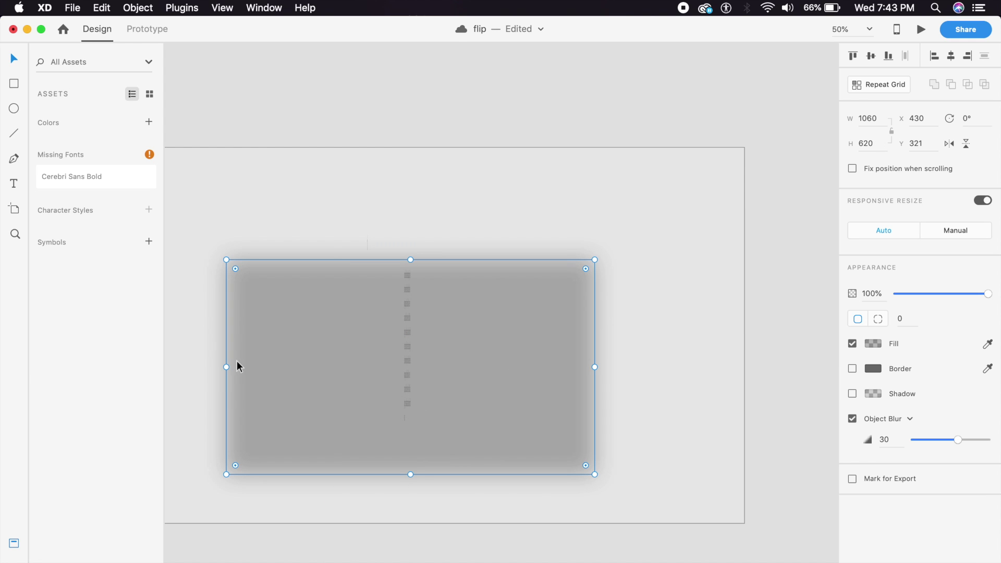
{"action": "left_click_drag", "start_coordinate": [226, 366], "coordinate": [407, 327]}
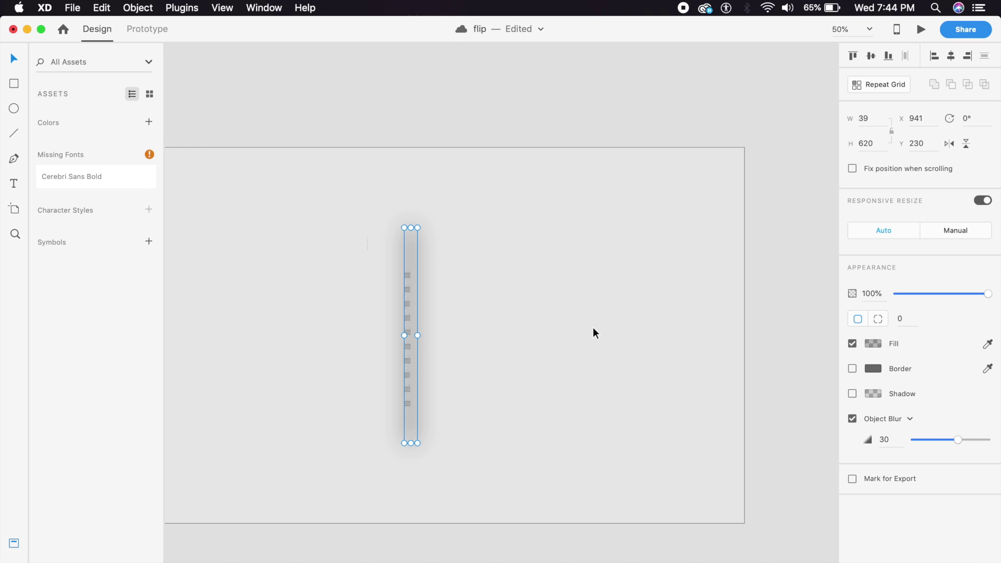
{"action": "left_click_drag", "start_coordinate": [990, 293], "coordinate": [699, 337]}
{"action": "left_click", "coordinate": [422, 326]}
{"action": "left_click", "coordinate": [409, 362]}
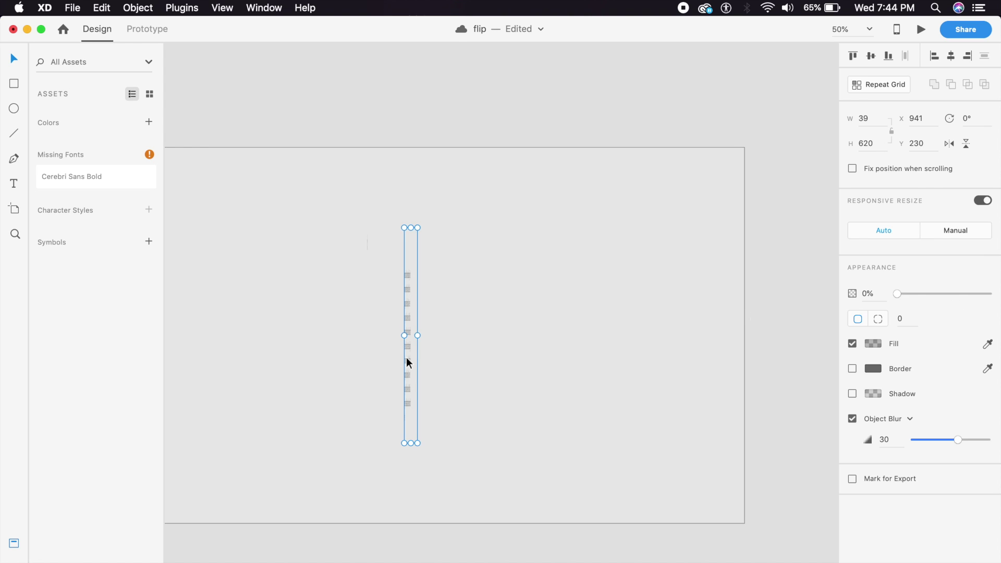
- Set the opacity of the squeezed white card group, Group 8, to 0% on the Web 1920 – 9 artboard
{"action": "left_click", "coordinate": [433, 410]}
{"action": "left_click", "coordinate": [405, 401]}
{"action": "left_click", "coordinate": [371, 390]}
{"action": "scroll", "coordinate": [387, 299], "scroll_direction": "up", "scroll_amount": 3}
{"action": "scroll", "coordinate": [407, 365], "scroll_direction": "down", "scroll_amount": 1}
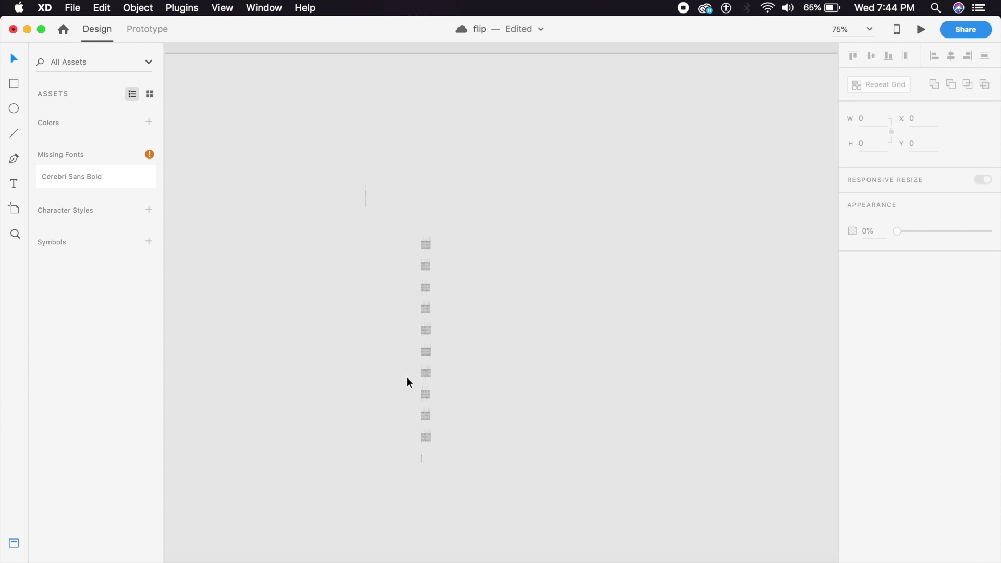
{"action": "left_click", "coordinate": [434, 433]}
{"action": "left_click", "coordinate": [14, 542]}
{"action": "left_click", "coordinate": [78, 142]}
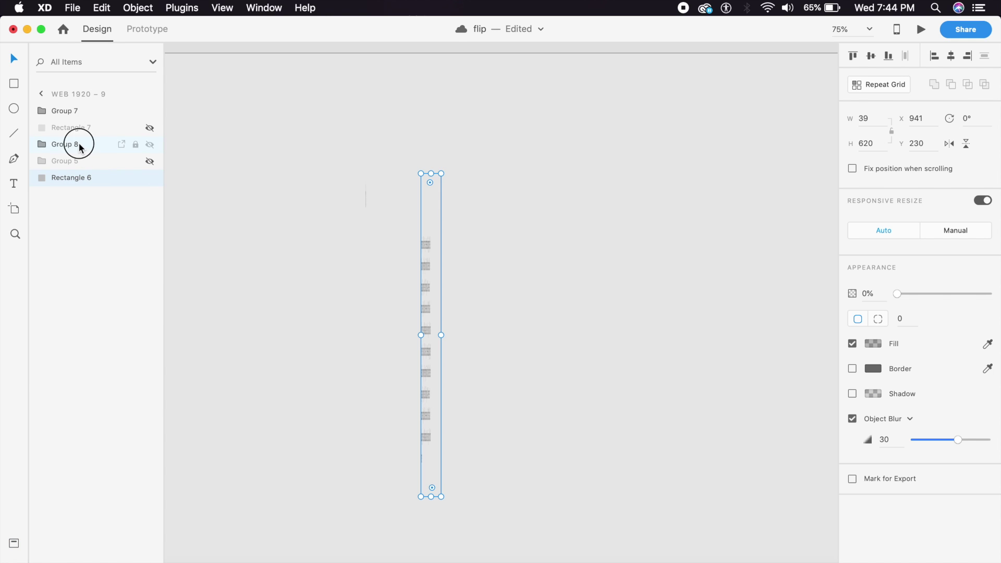
{"action": "left_click_drag", "start_coordinate": [967, 292], "coordinate": [897, 293]}
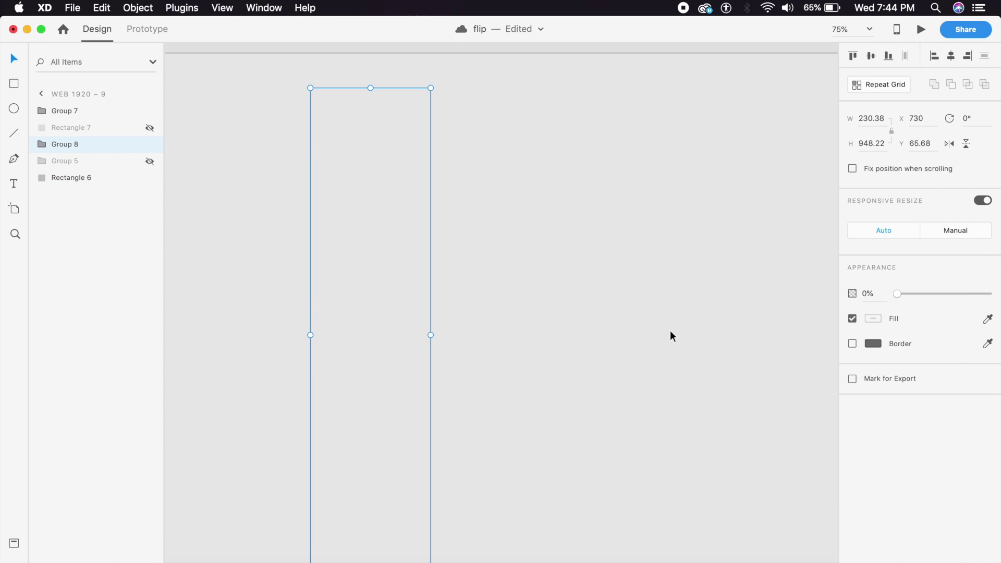
- Duplicate the Web 1920 – 9 artboard to start the next flip state
{"action": "left_click", "coordinate": [670, 333]}
{"action": "scroll", "coordinate": [648, 346], "scroll_direction": "down", "scroll_amount": 5}
{"action": "left_click", "coordinate": [284, 193]}
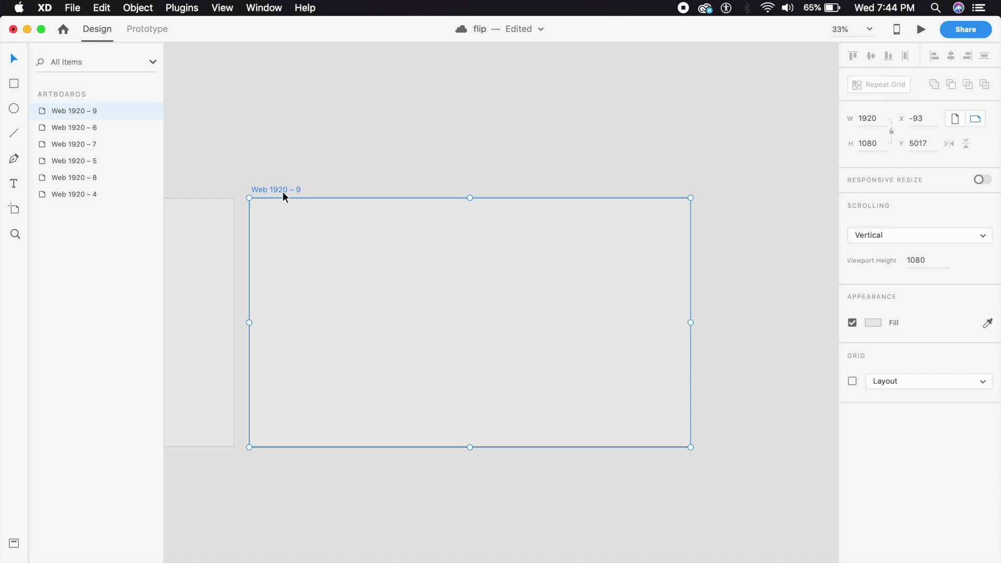
{"action": "key", "text": "super+d"}
{"action": "key", "text": "super+3"}
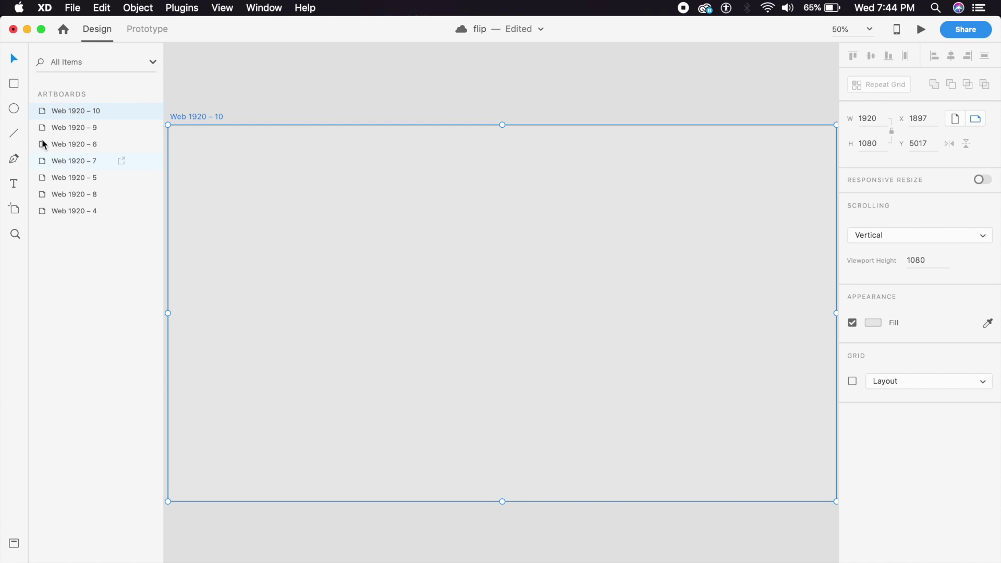
- Set the opacity of the blue card group, Group 7, to 100% on the duplicated artboard
{"action": "double_click", "coordinate": [102, 114]}
{"action": "left_click", "coordinate": [492, 334]}
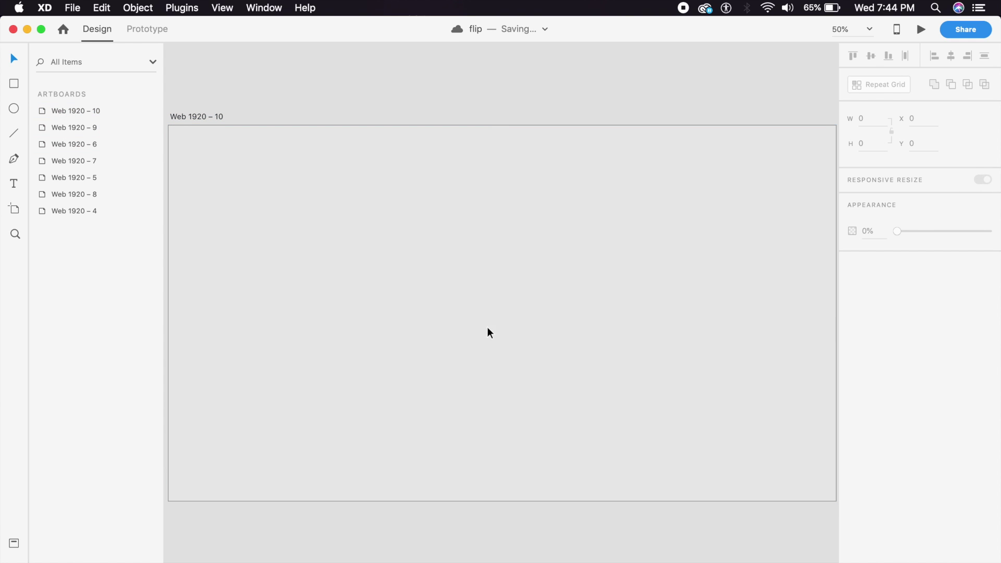
{"action": "double_click", "coordinate": [42, 117]}
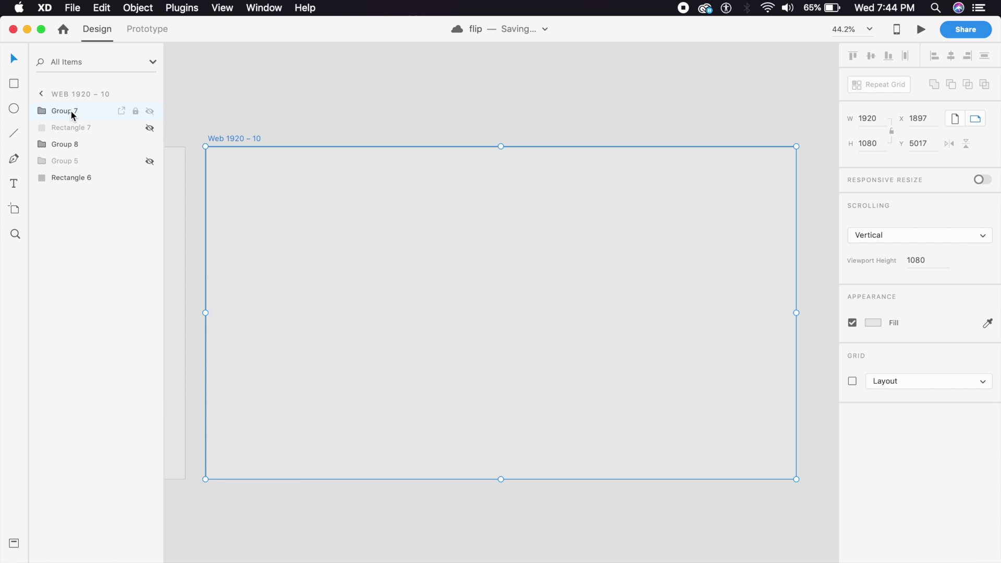
{"action": "left_click", "coordinate": [92, 127]}
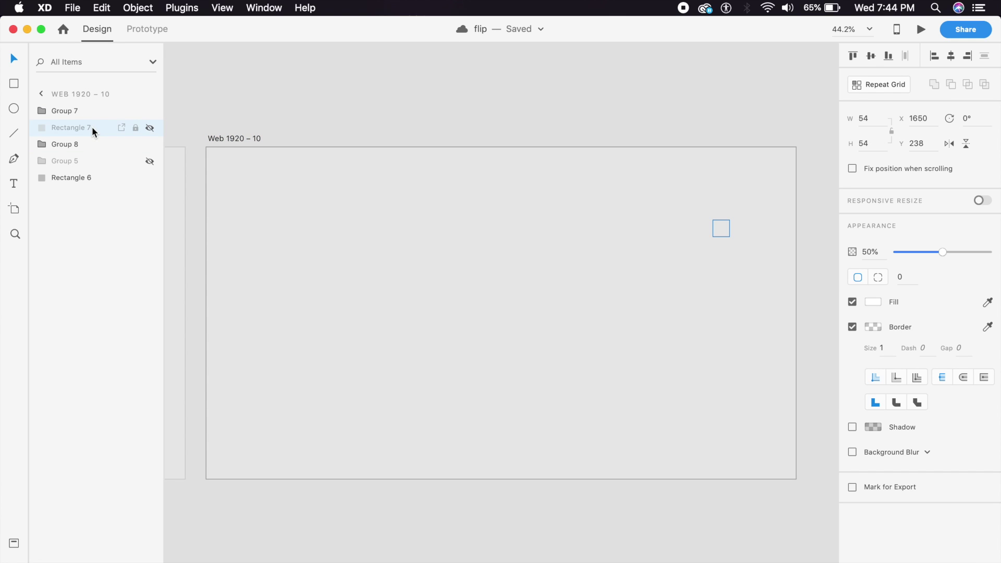
{"action": "left_click", "coordinate": [101, 155]}
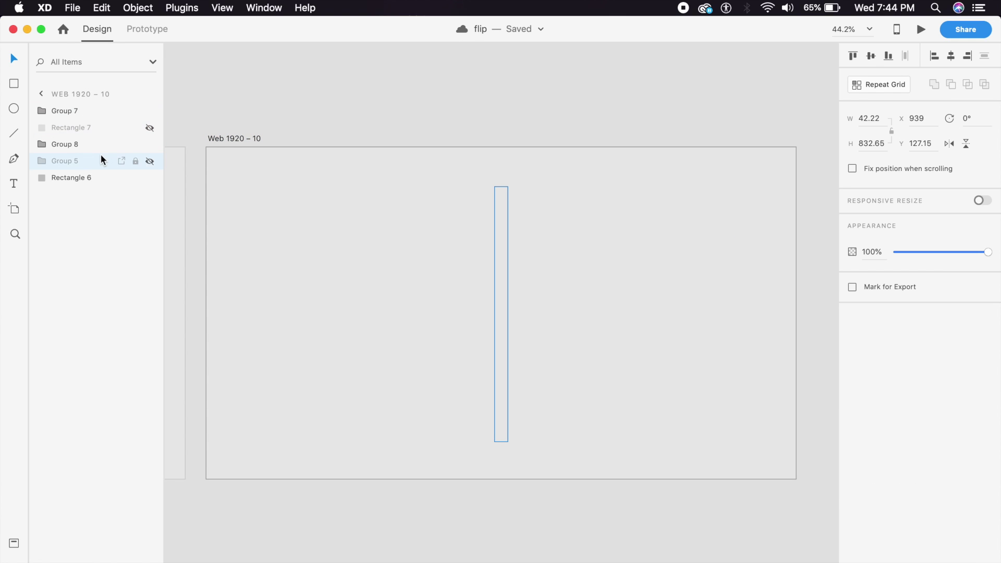
{"action": "left_click", "coordinate": [103, 127]}
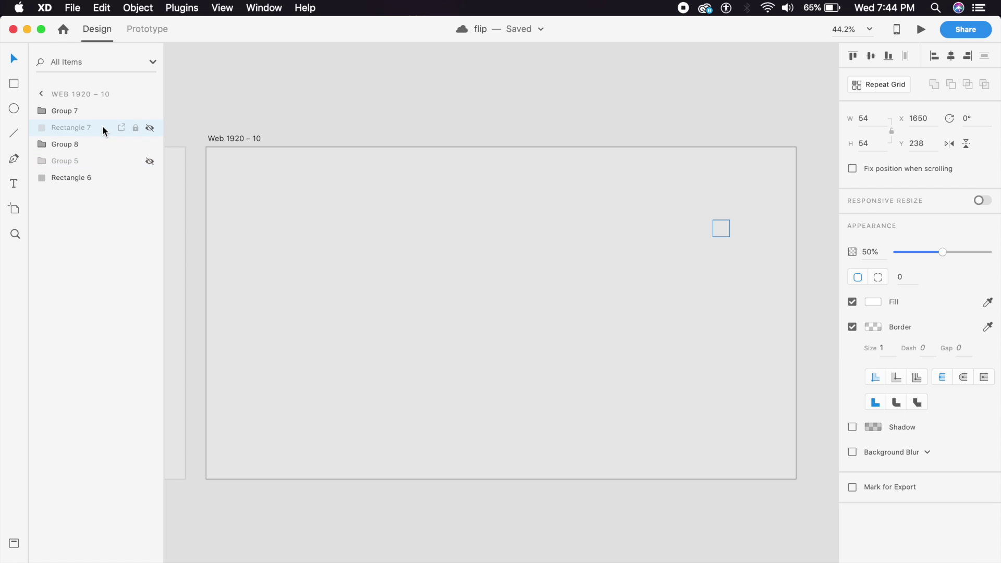
{"action": "left_click", "coordinate": [92, 109]}
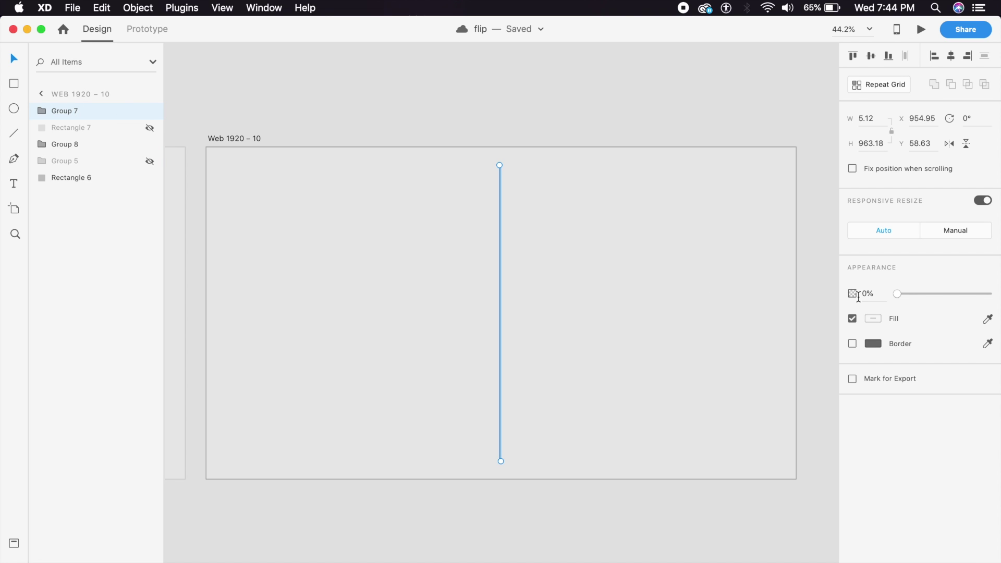
{"action": "left_click_drag", "start_coordinate": [898, 294], "coordinate": [993, 295]}
- Set Group 7's width to 100, try stretching it wider horizontally, and undo that stretch
{"action": "left_click", "coordinate": [875, 118]}
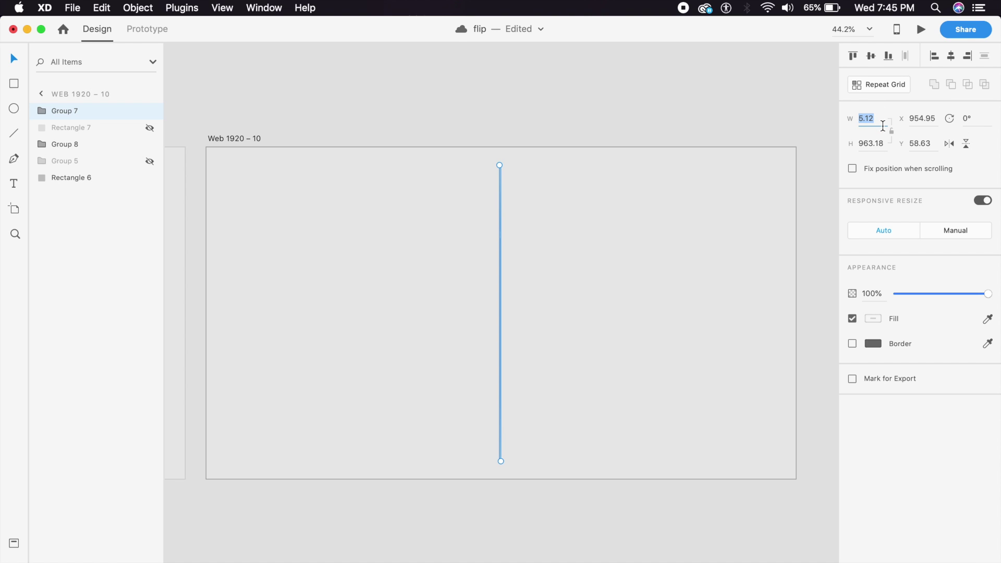
{"action": "type", "text": "100"}
{"action": "key", "text": "Return"}
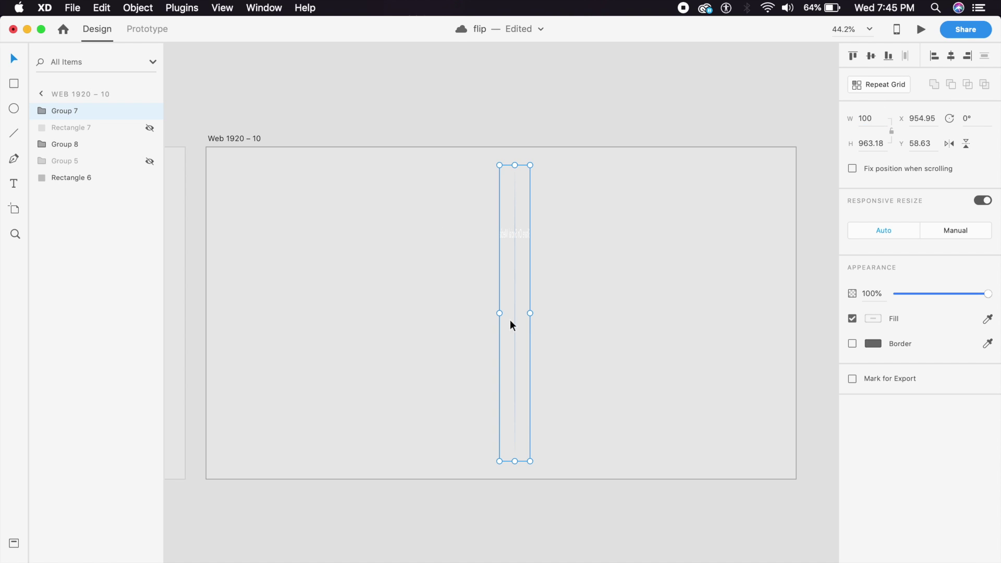
{"action": "left_click_drag", "start_coordinate": [530, 314], "coordinate": [584, 313]}
{"action": "key", "text": "super+z"}
- Set the width of the blue background shape, Path 10, inside Group 7 to 100
{"action": "left_click", "coordinate": [89, 119]}
{"action": "left_click", "coordinate": [95, 175]}
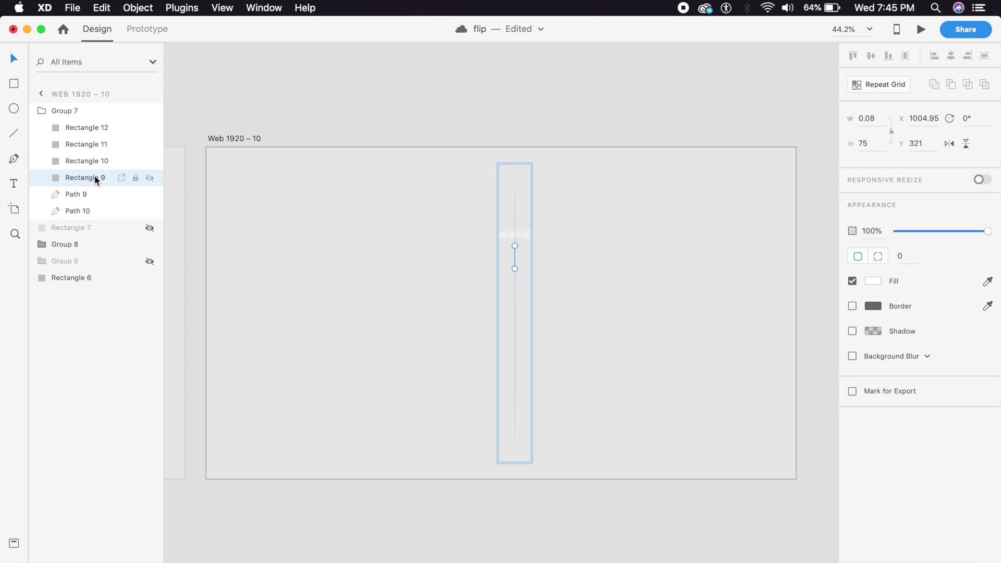
{"action": "left_click", "coordinate": [97, 162]}
{"action": "left_click", "coordinate": [97, 131]}
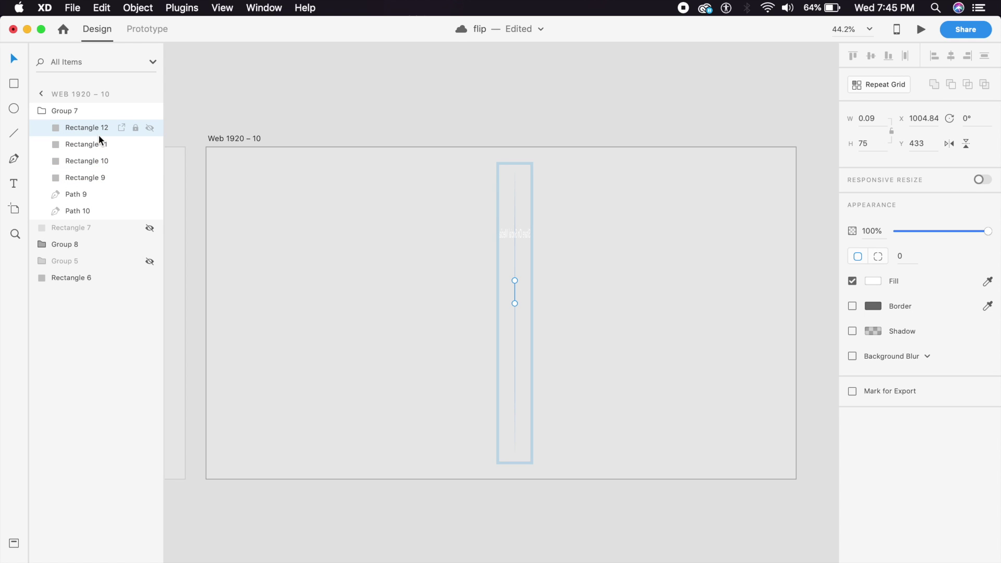
{"action": "left_click", "coordinate": [92, 193]}
{"action": "left_click", "coordinate": [89, 209]}
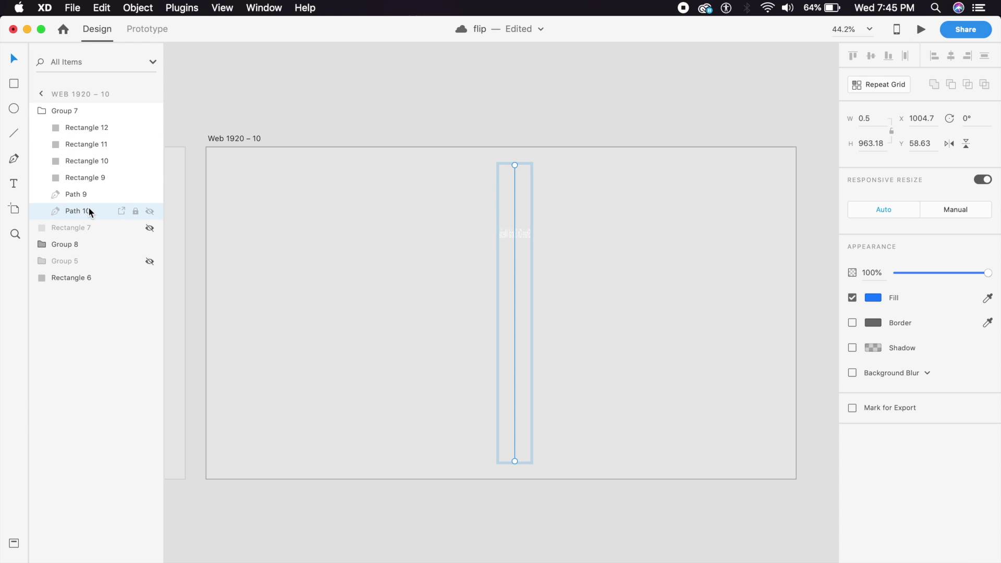
{"action": "left_click", "coordinate": [879, 121]}
{"action": "type", "text": "100"}
{"action": "key", "text": "Return"}
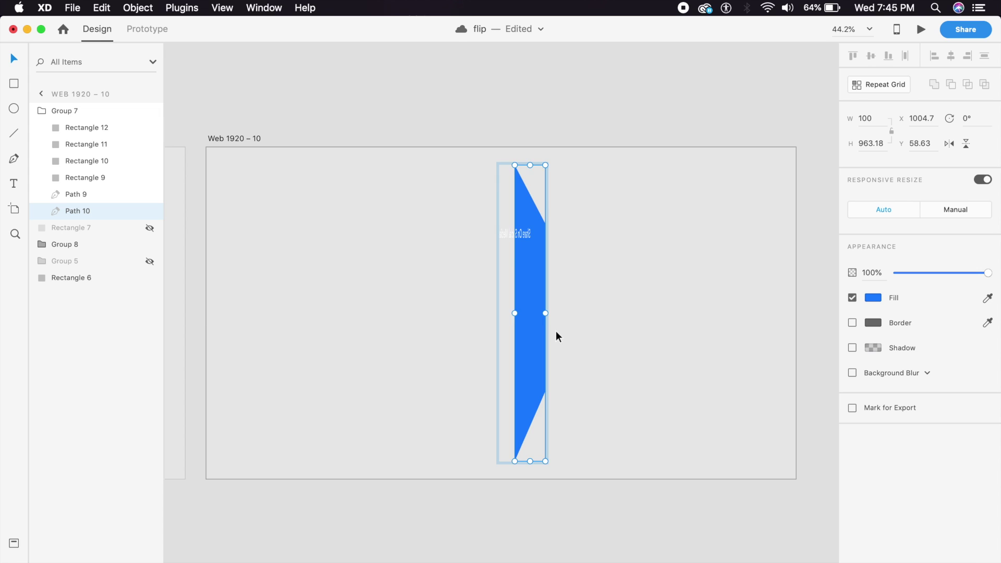
- Copy the width value of the full-size white card group on the Web 1920 – 8 artboard
{"action": "key", "text": "super+minus"}
{"action": "scroll", "coordinate": [610, 393], "scroll_direction": "left", "scroll_amount": 10}
{"action": "scroll", "coordinate": [633, 393], "scroll_direction": "left", "scroll_amount": 10}
{"action": "scroll", "coordinate": [634, 394], "scroll_direction": "down", "scroll_amount": 3}
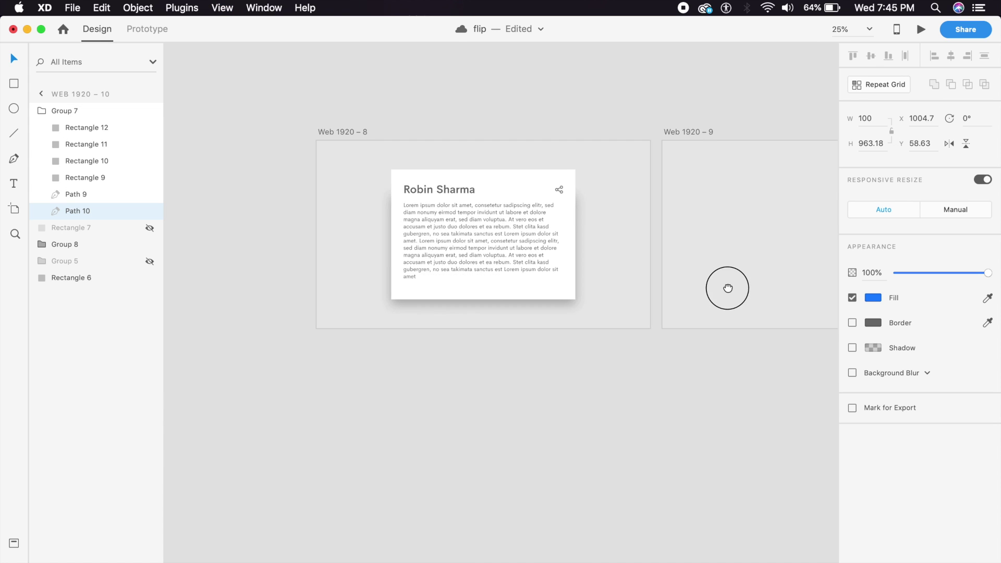
{"action": "scroll", "coordinate": [626, 328], "scroll_direction": "up", "scroll_amount": 3}
{"action": "left_click", "coordinate": [581, 310]}
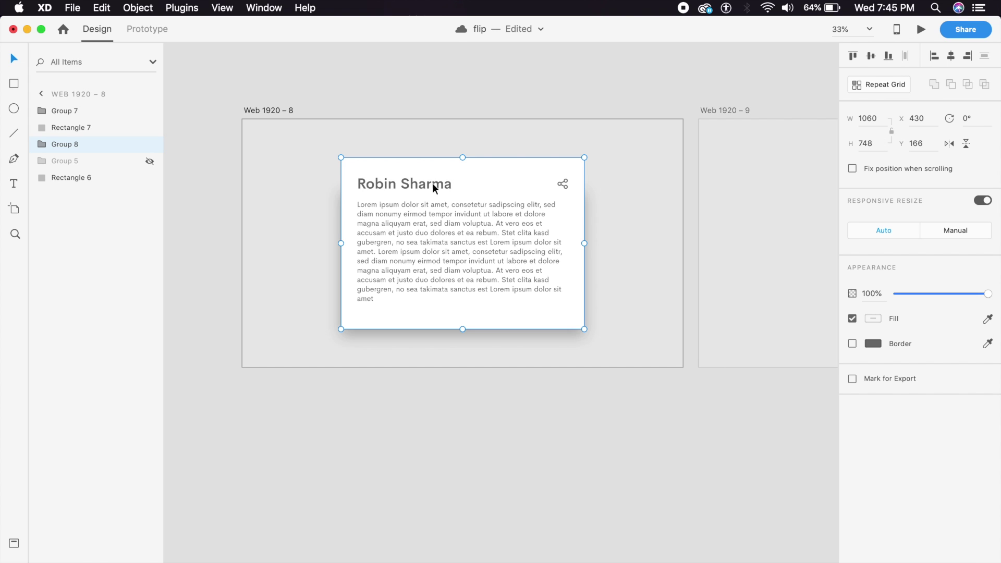
{"action": "left_click", "coordinate": [872, 123]}
{"action": "key", "text": "super+c"}
{"action": "key", "text": "super+shift+a"}
- Set the width of the blue shape on Web 1920 – 10 to 1060 and move it to about X 429.7
{"action": "scroll", "coordinate": [287, 461], "scroll_direction": "right", "scroll_amount": 10}
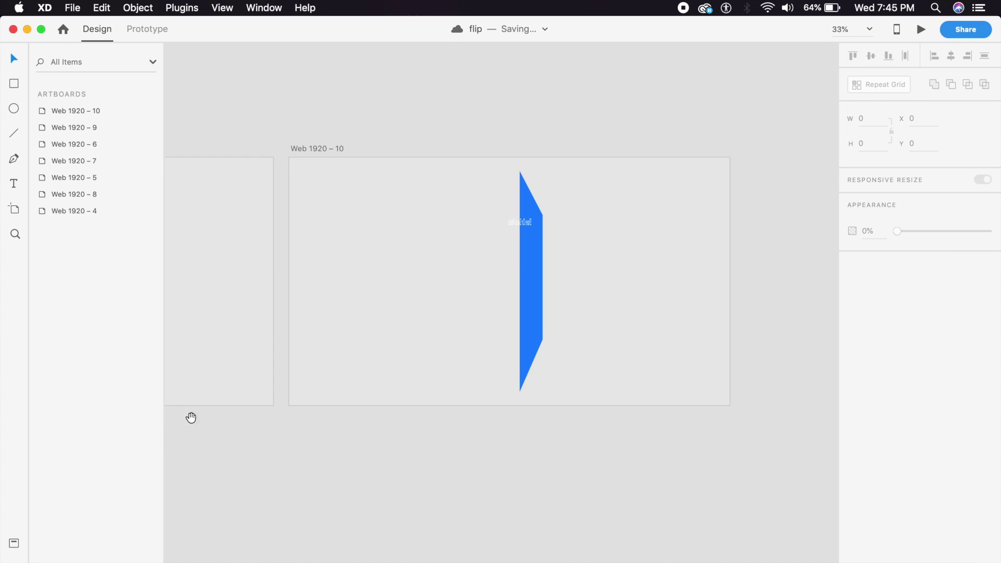
{"action": "left_click", "coordinate": [527, 283]}
{"action": "double_click", "coordinate": [527, 284]}
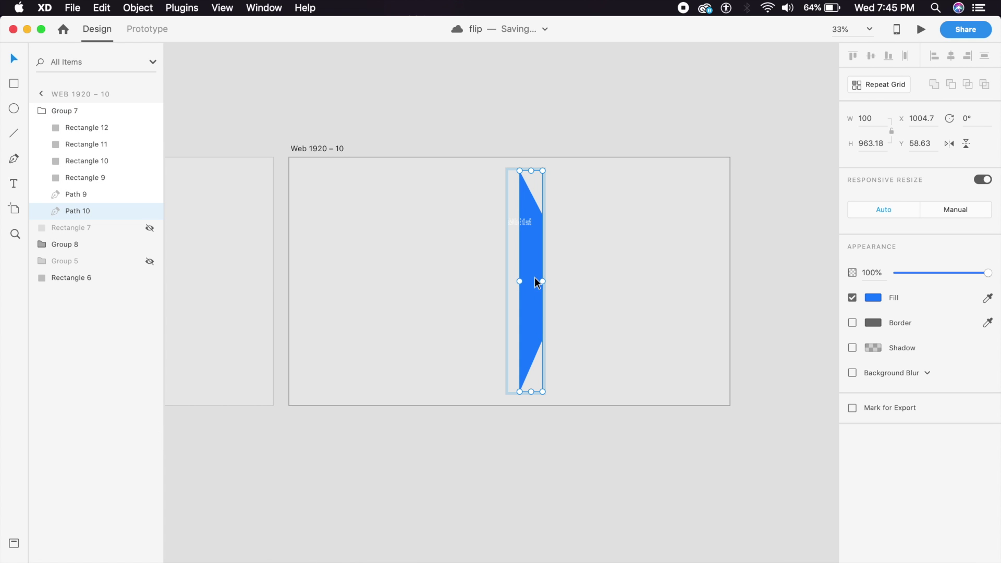
{"action": "left_click", "coordinate": [877, 123]}
{"action": "key", "text": "super+v"}
{"action": "key", "text": "Return"}
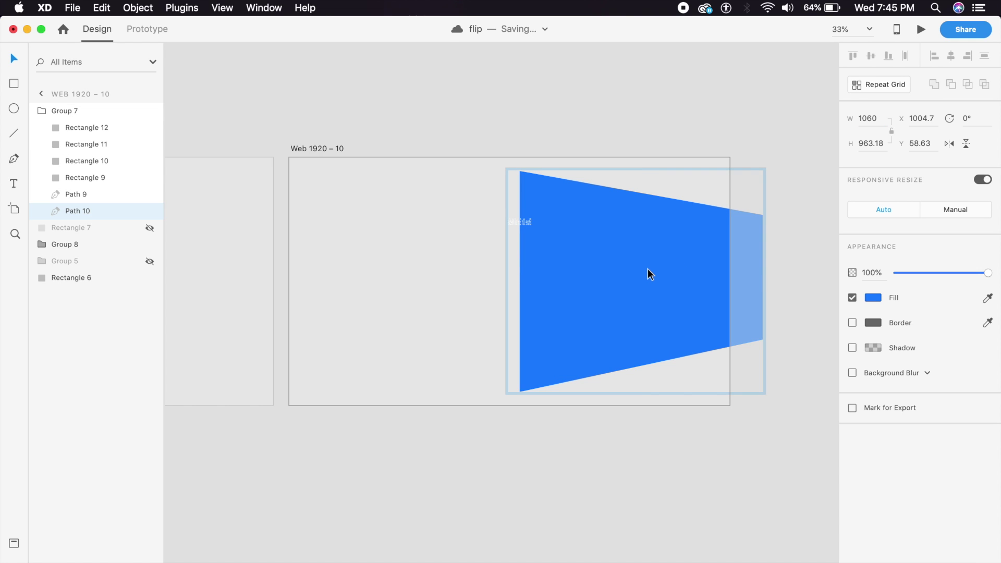
{"action": "left_click_drag", "start_coordinate": [646, 268], "coordinate": [515, 282]}
- Reshape the blue trapezoid into a rectangle by levelling its two left corner points with the right ones
{"action": "double_click", "coordinate": [480, 334]}
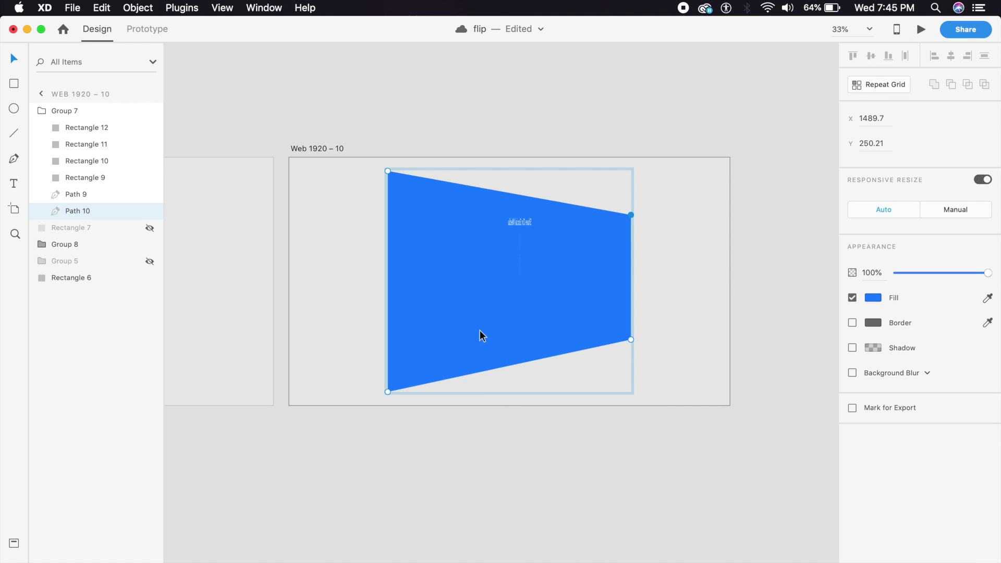
{"action": "left_click", "coordinate": [387, 391]}
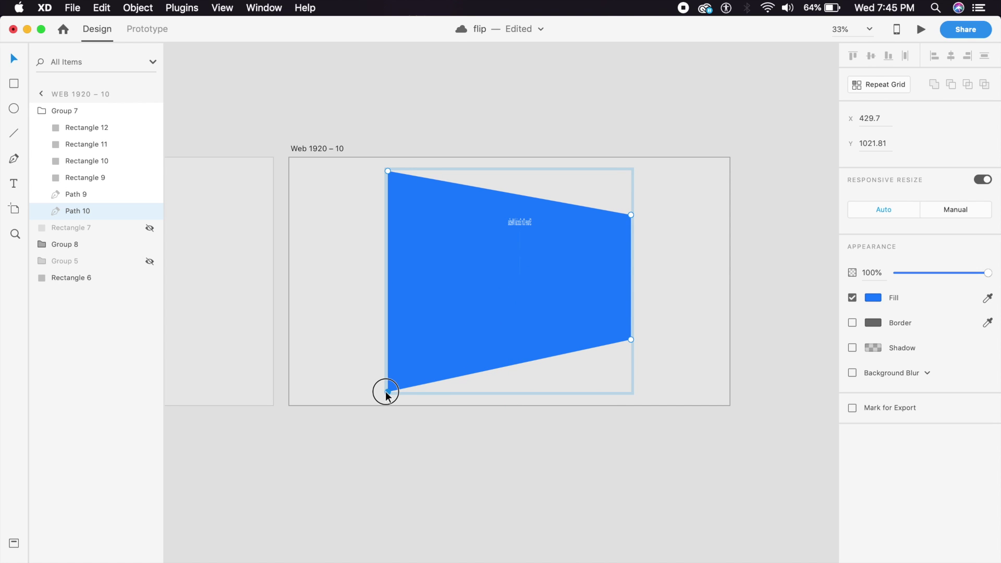
{"action": "left_click_drag", "start_coordinate": [387, 392], "coordinate": [388, 342]}
{"action": "left_click_drag", "start_coordinate": [387, 170], "coordinate": [387, 215]}
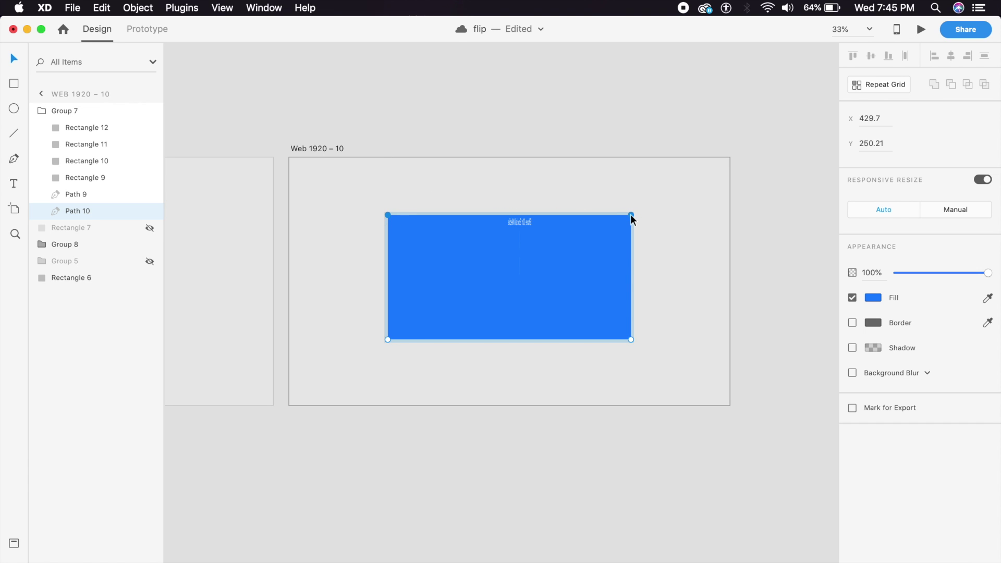
- Set the blue rectangle's height to 748 to match the white card on Web 1920 – 8
{"action": "scroll", "coordinate": [406, 402], "scroll_direction": "left", "scroll_amount": 10}
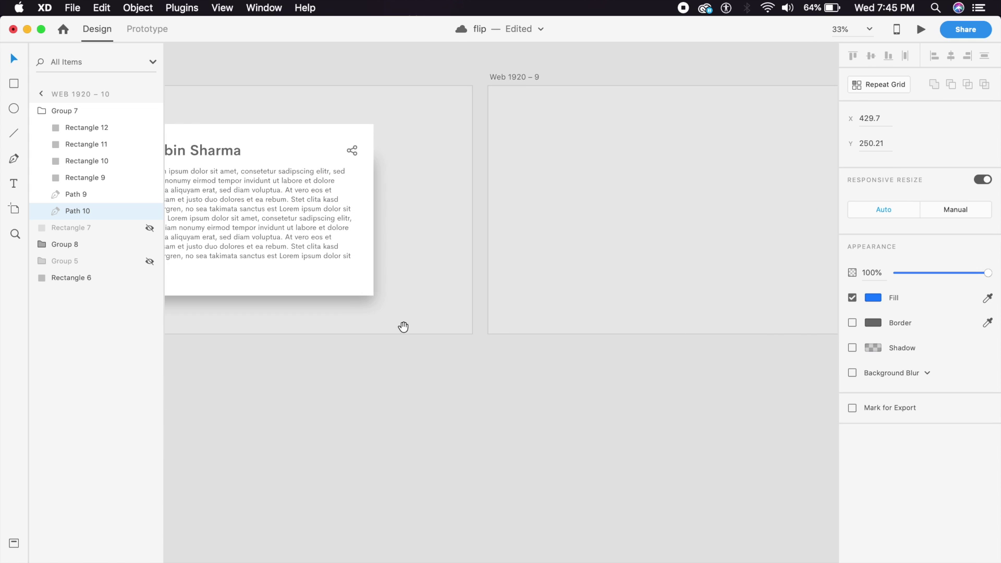
{"action": "left_click", "coordinate": [345, 295]}
{"action": "left_click", "coordinate": [345, 296]}
{"action": "left_click", "coordinate": [882, 144]}
{"action": "left_click", "coordinate": [655, 292]}
{"action": "left_click_drag", "start_coordinate": [655, 292], "coordinate": [442, 389]}
{"action": "left_click", "coordinate": [480, 315]}
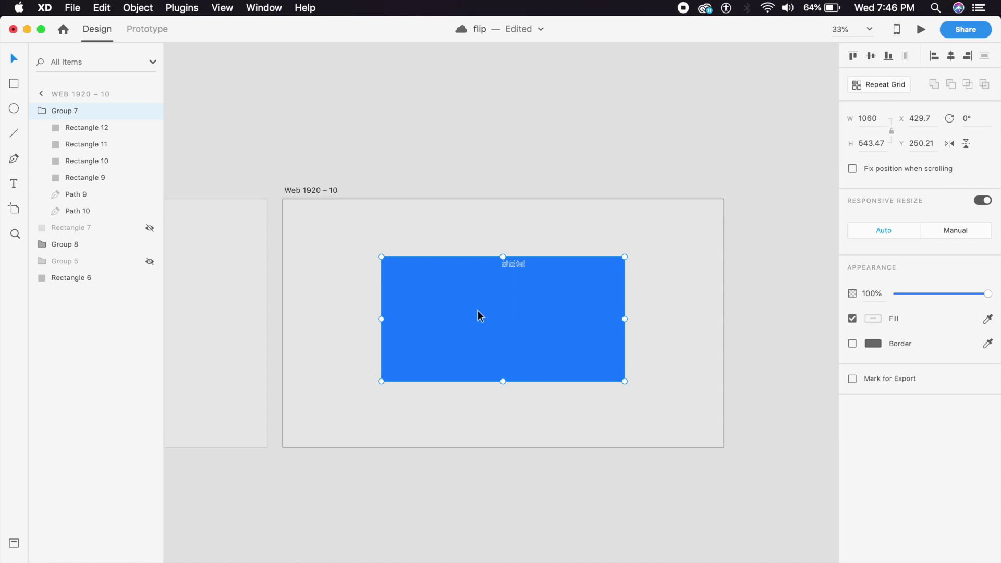
{"action": "double_click", "coordinate": [480, 315]}
{"action": "left_click", "coordinate": [871, 143]}
{"action": "type", "text": "748"}
{"action": "key", "text": "Return"}
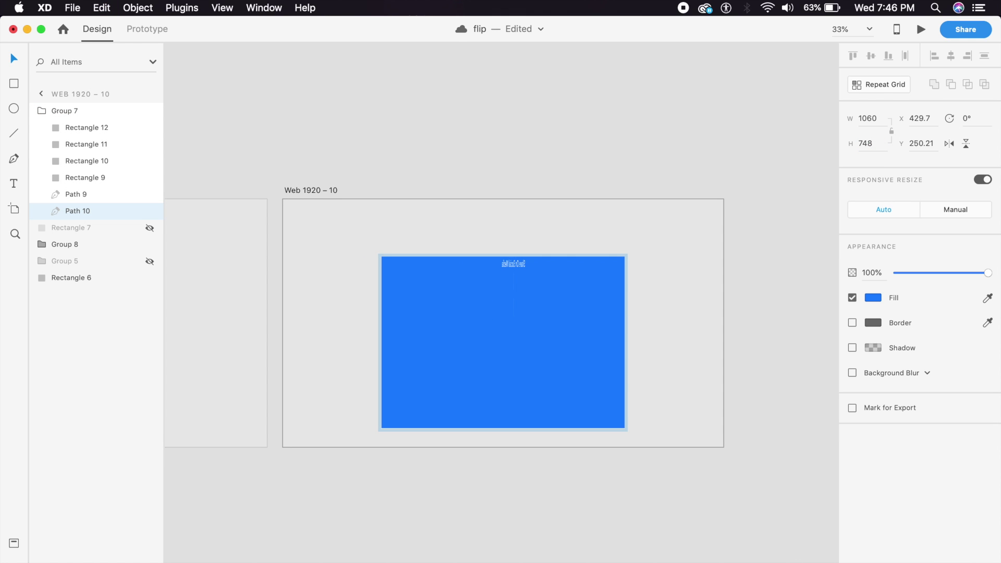
- Move the blue rectangle up to about Y 166 so it is vertically centred on the artboard
{"action": "key", "text": "Escape"}
{"action": "mouse_move", "coordinate": [547, 364]}
{"action": "left_mouse_down"}
{"action": "mouse_move", "coordinate": [552, 322]}
{"action": "mouse_move", "coordinate": [545, 346]}
{"action": "left_mouse_up"}
{"action": "key", "text": "Escape"}
- Stretch the squeezed Share On Social Media heading, Path 9, leftward to about 396 wide
{"action": "key", "text": "super+equal"}
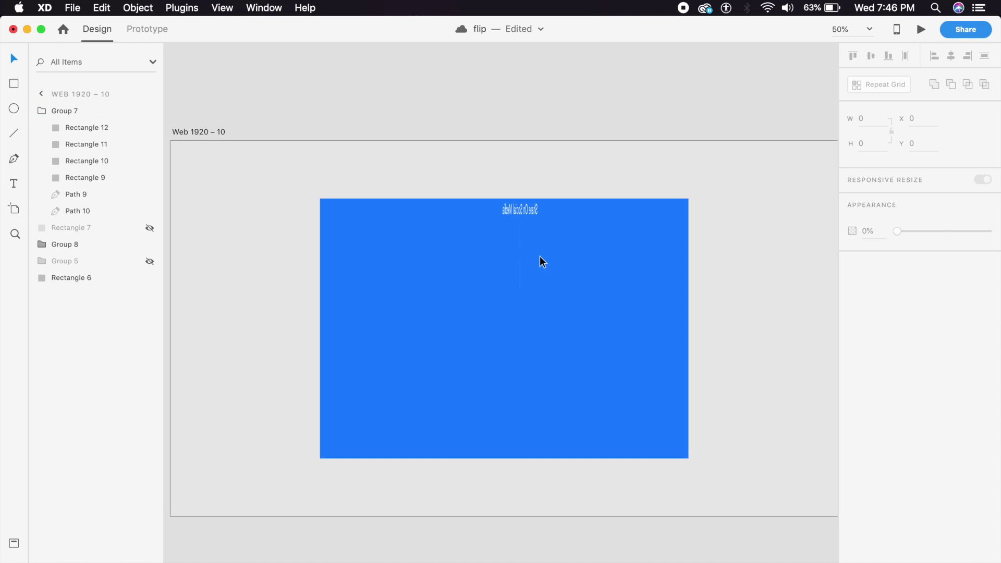
{"action": "left_click", "coordinate": [517, 210]}
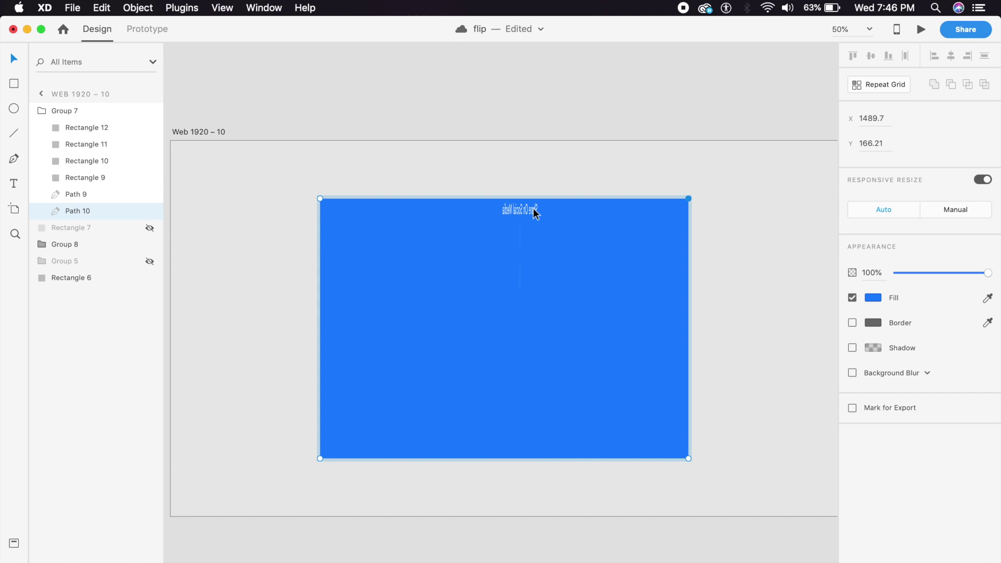
{"action": "left_click", "coordinate": [104, 197]}
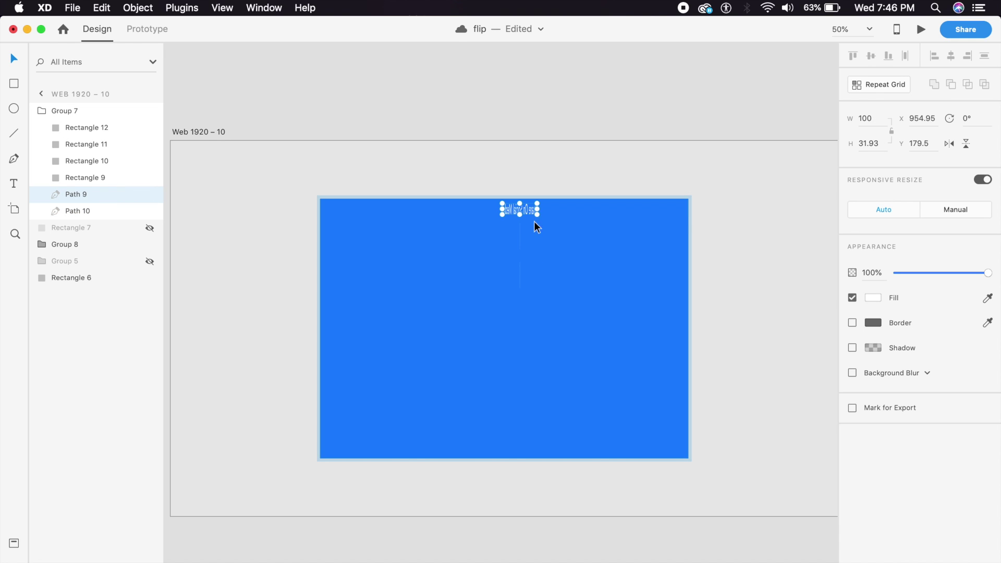
{"action": "left_click_drag", "start_coordinate": [534, 209], "coordinate": [365, 222]}
{"action": "key", "text": "super+equal"}
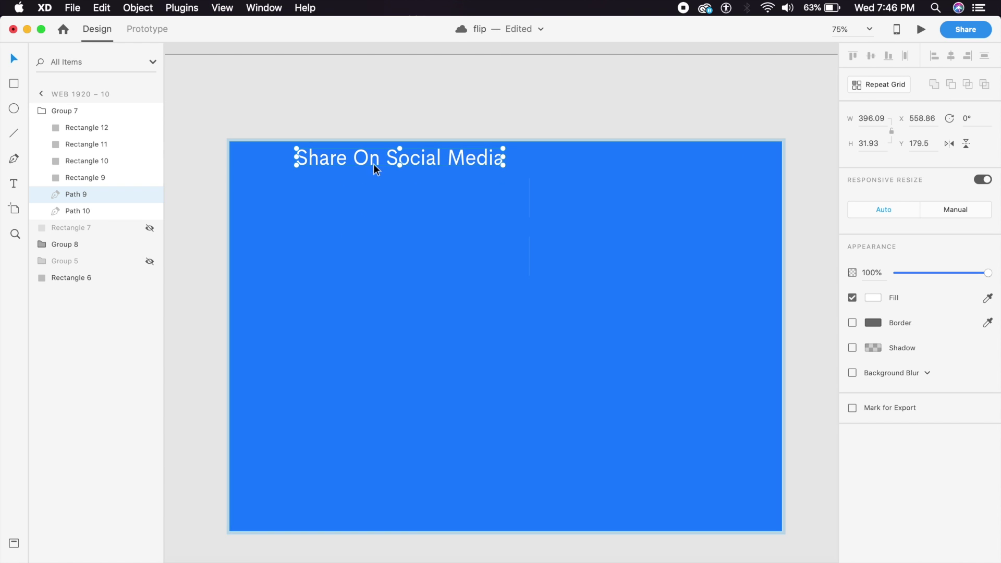
- Move the Share On Social Media heading to about X 510, Y 243, and set the width of Rectangles 9 to 12 to 100
{"action": "left_click_drag", "start_coordinate": [368, 159], "coordinate": [339, 193]}
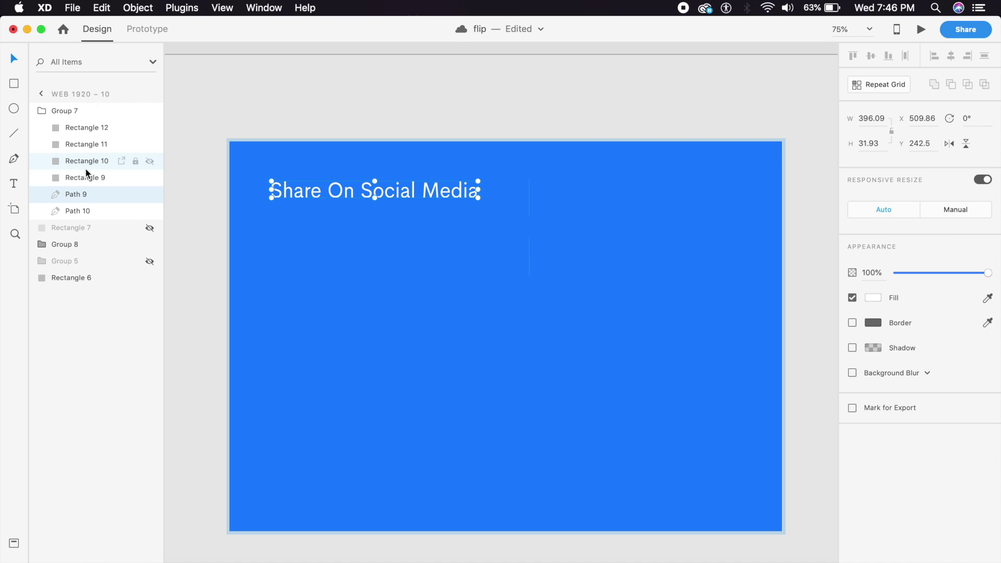
{"action": "left_click", "coordinate": [114, 176]}
{"action": "left_click", "coordinate": [105, 129], "text": "shift"}
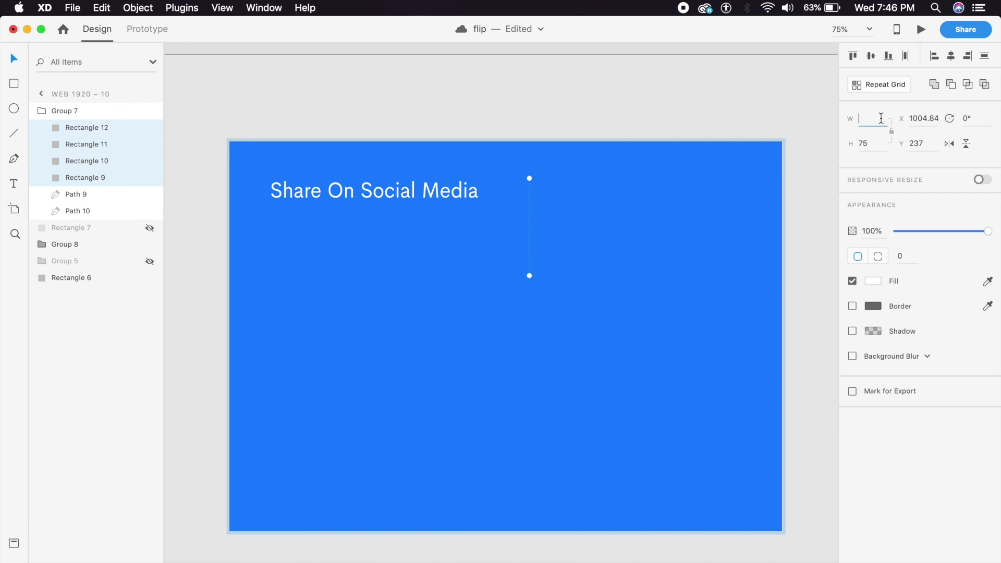
{"action": "type", "text": "100"}
{"action": "key", "text": "Return"}
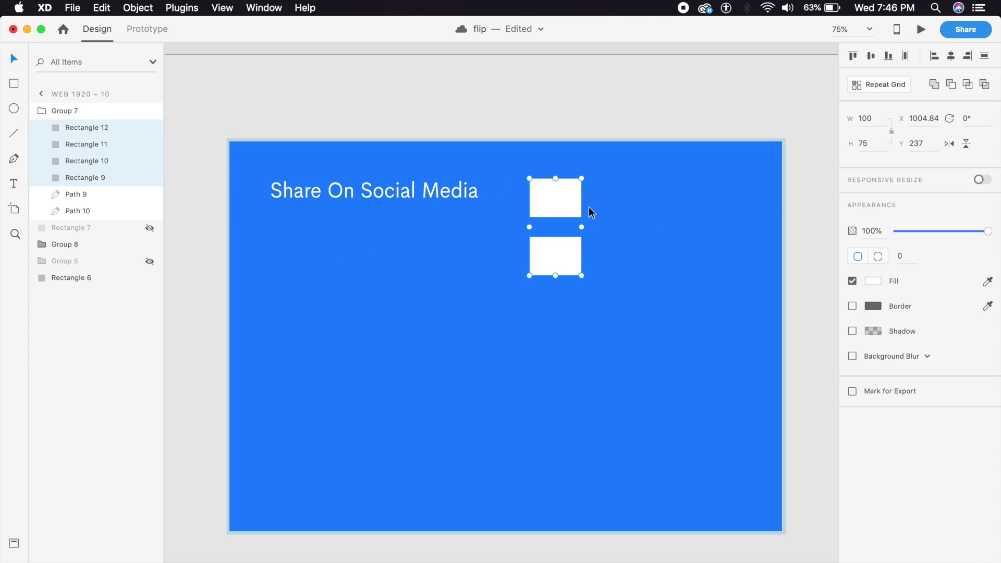
- Widen the four white rectangles to about 376 and arrange them in two rows of two beneath the heading
{"action": "left_click_drag", "start_coordinate": [568, 211], "coordinate": [628, 234]}
{"action": "left_click", "coordinate": [467, 261]}
{"action": "left_click_drag", "start_coordinate": [409, 293], "coordinate": [634, 292]}
{"action": "left_click", "coordinate": [582, 353]}
{"action": "key", "text": "super+minus"}
{"action": "key", "text": "super+minus"}
- Move all four white rectangles down together to leave more space below the Share On Social Media heading
{"action": "left_click", "coordinate": [447, 283]}
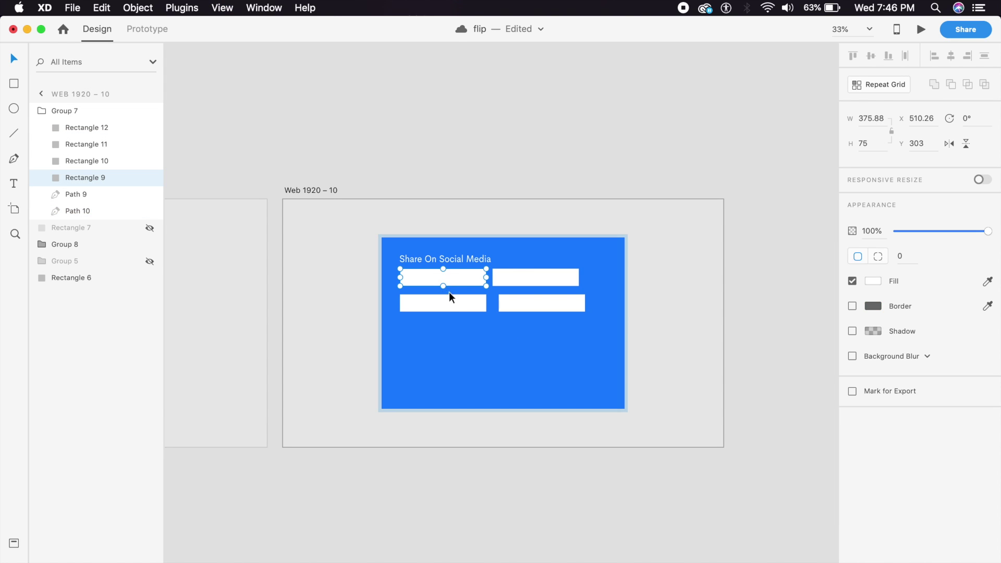
{"action": "left_click", "coordinate": [453, 313]}
{"action": "left_click", "coordinate": [462, 313]}
{"action": "left_click", "coordinate": [469, 281], "text": "shift"}
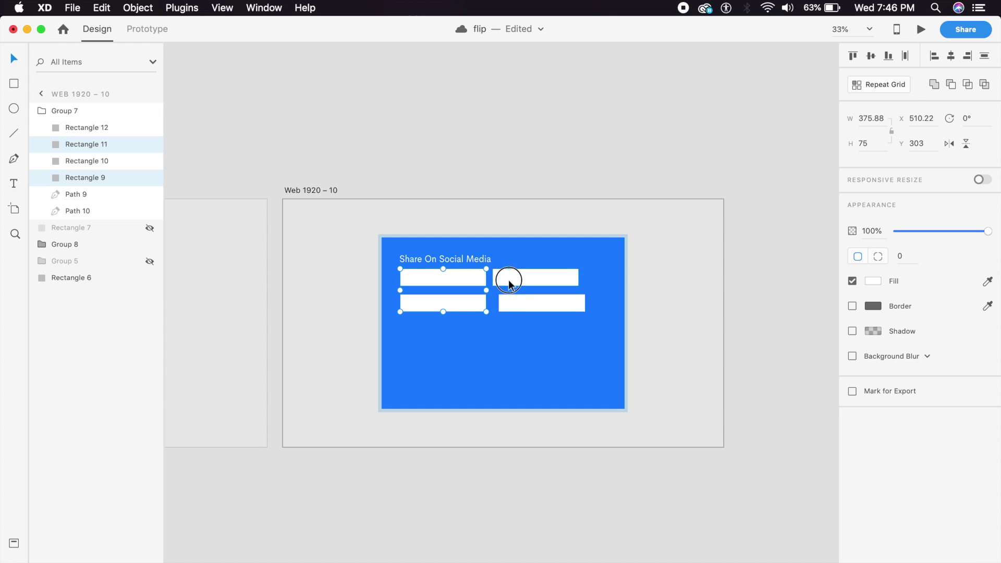
{"action": "left_click", "coordinate": [522, 279], "text": "shift"}
{"action": "left_click", "coordinate": [527, 302], "text": "shift"}
{"action": "left_click_drag", "start_coordinate": [533, 281], "coordinate": [534, 286]}
{"action": "left_click", "coordinate": [545, 263]}
{"action": "left_click", "coordinate": [654, 396]}
- Set the opacity of the blurred shadow rectangle, Rectangle 6, on Web 1920 – 10 to 100%
{"action": "key", "text": "super+minus"}
{"action": "left_click_drag", "start_coordinate": [386, 446], "coordinate": [516, 433]}
{"action": "key", "text": "super+minus"}
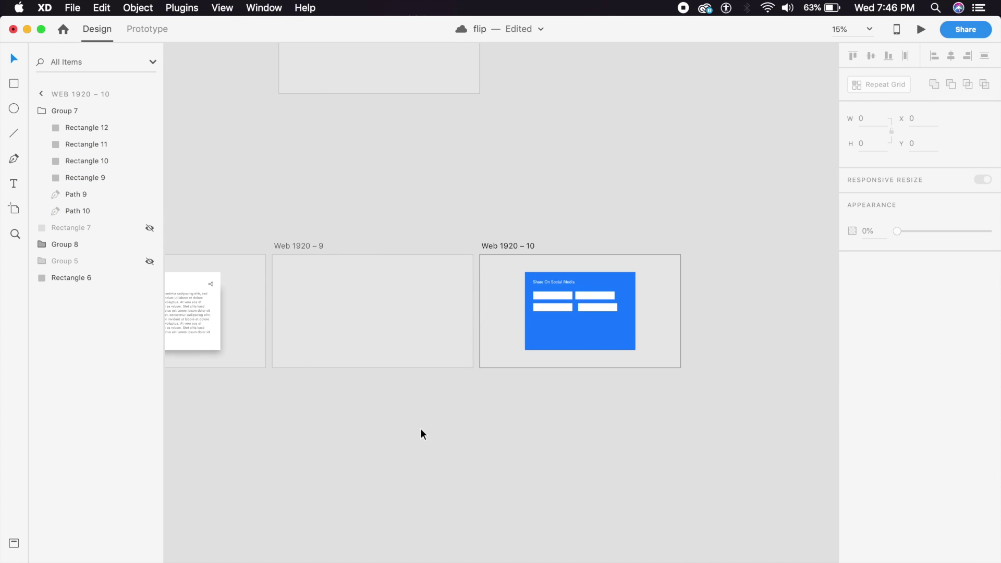
{"action": "left_click_drag", "start_coordinate": [422, 431], "coordinate": [452, 428]}
{"action": "left_click", "coordinate": [540, 240]}
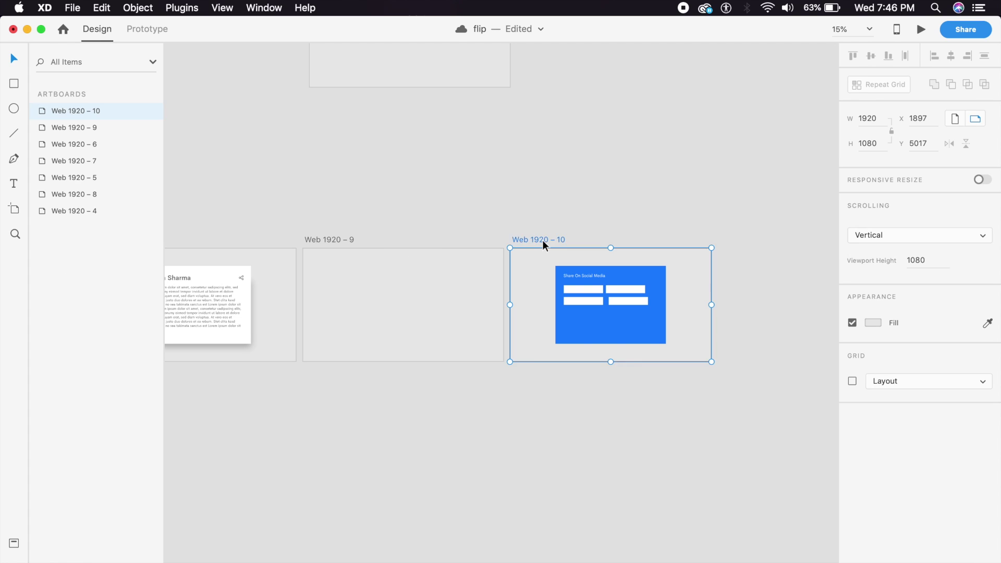
{"action": "key", "text": "super+plus"}
{"action": "key", "text": "super+plus"}
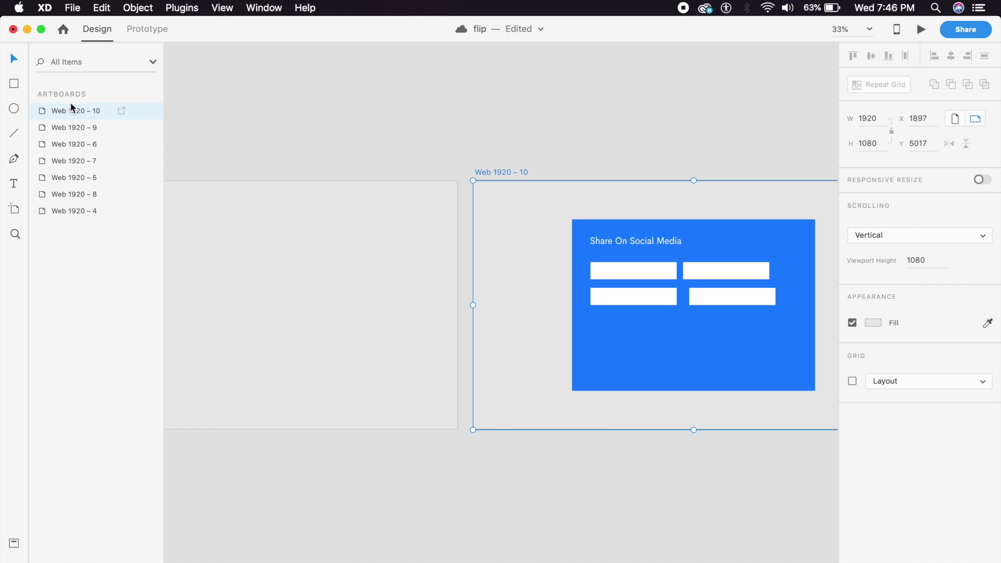
{"action": "double_click", "coordinate": [108, 112]}
{"action": "left_click", "coordinate": [91, 244]}
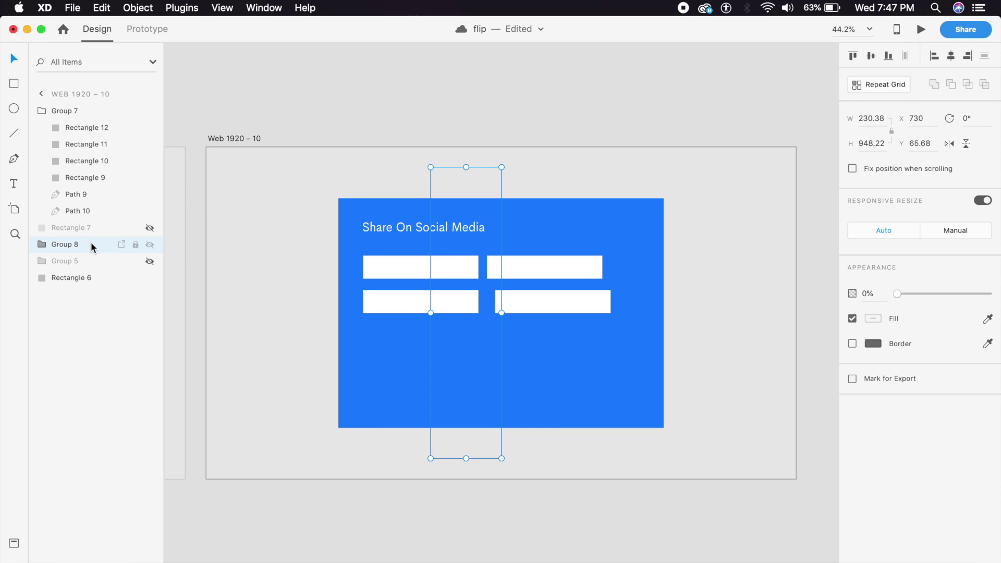
{"action": "left_click", "coordinate": [95, 280]}
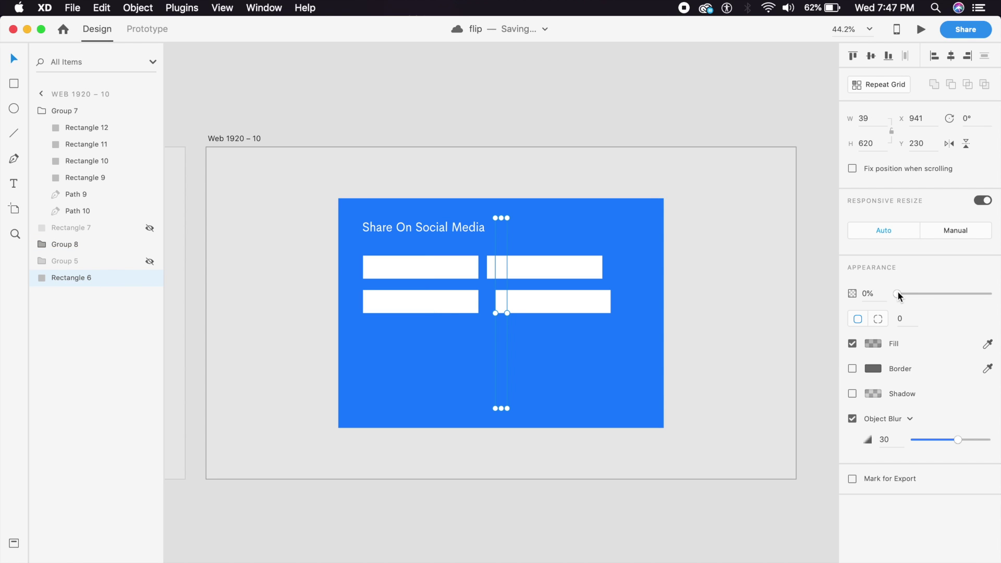
{"action": "left_click_drag", "start_coordinate": [895, 294], "coordinate": [993, 293]}
- Stretch the shadow rectangle to 1105 wide and 684 high so it extends past both sides of the blue card
{"action": "left_click_drag", "start_coordinate": [501, 409], "coordinate": [506, 429]}
{"action": "left_click_drag", "start_coordinate": [496, 322], "coordinate": [332, 329]}
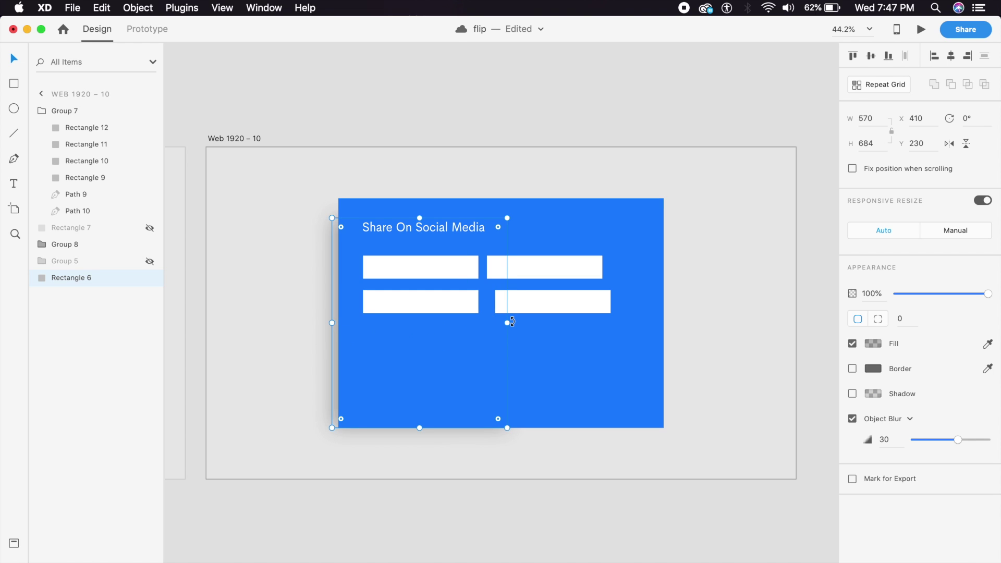
{"action": "left_click_drag", "start_coordinate": [507, 323], "coordinate": [671, 330]}
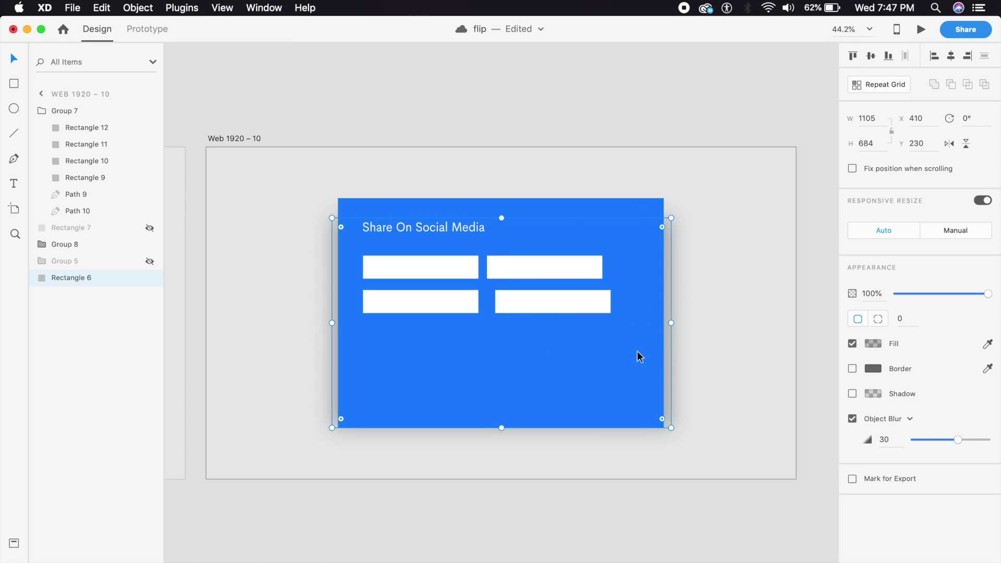
{"action": "left_click", "coordinate": [486, 474]}
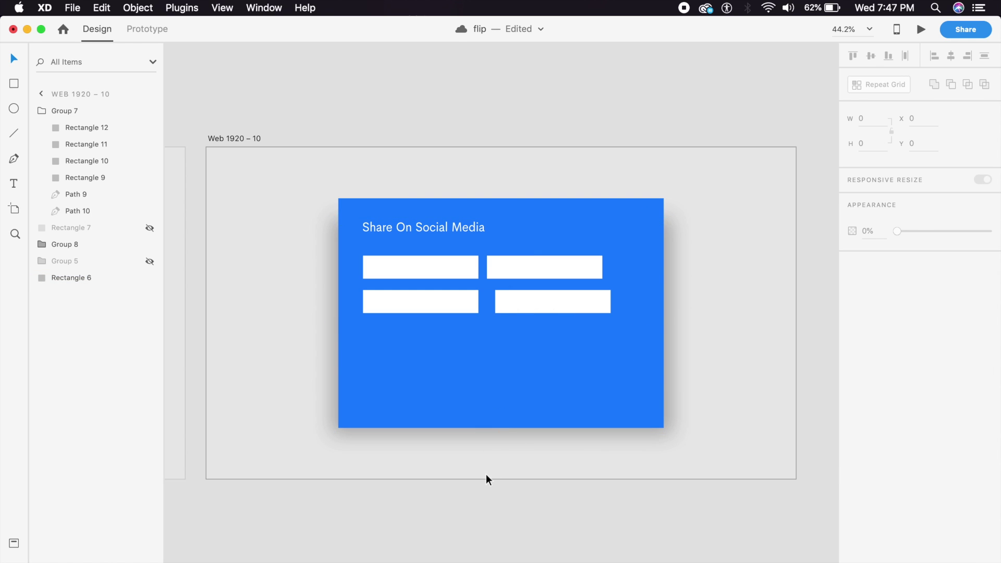
- Duplicate the Web 1920 – 9 artboard and place the copy directly beneath it
{"action": "key", "text": "super+minus"}
{"action": "key", "text": "super+minus"}
{"action": "key", "text": "super+minus"}
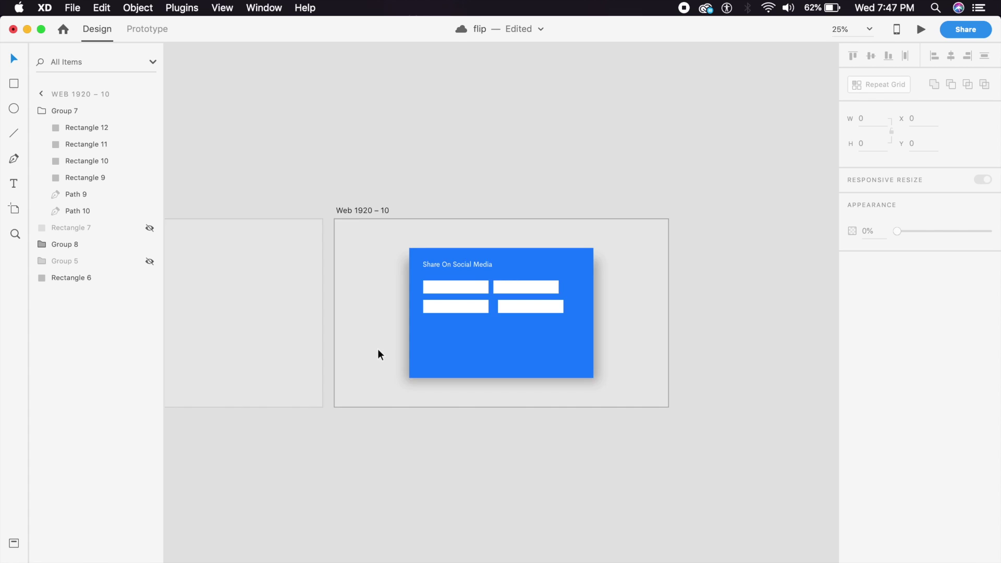
{"action": "left_click_drag", "start_coordinate": [384, 352], "coordinate": [441, 340]}
{"action": "left_click_drag", "start_coordinate": [284, 231], "coordinate": [462, 261]}
{"action": "key", "text": "super+plus"}
{"action": "key", "text": "super+minus"}
{"action": "left_click", "coordinate": [424, 236]}
{"action": "scroll", "coordinate": [322, 312], "scroll_direction": "left", "scroll_amount": 3}
{"action": "scroll", "coordinate": [322, 312], "scroll_direction": "up", "scroll_amount": 1}
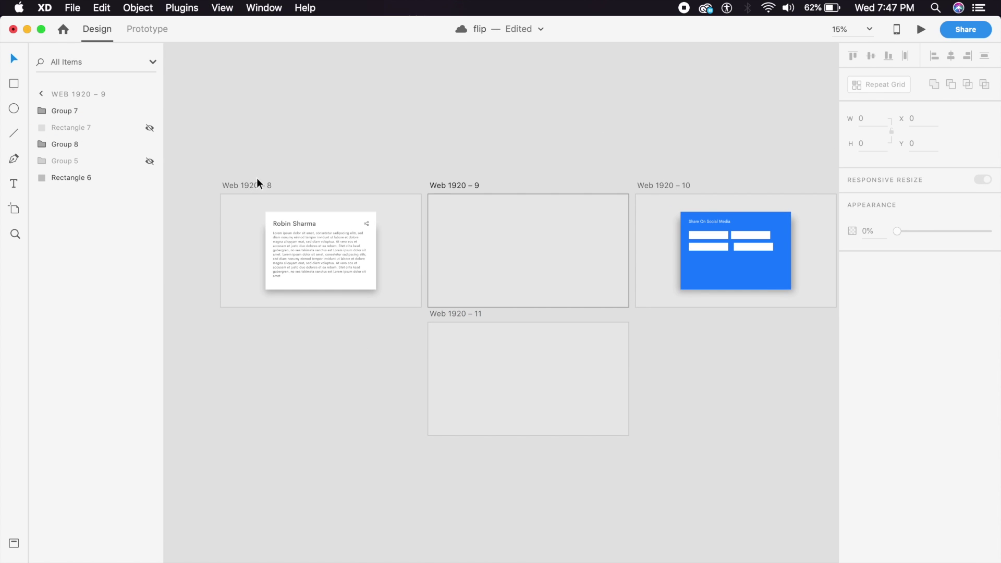
- Link the white card, Group 8, on Web 1920 – 8 to the Web 1920 – 9 artboard as a prototype interaction
{"action": "left_click", "coordinate": [257, 178]}
{"action": "left_click", "coordinate": [236, 186]}
{"action": "left_click", "coordinate": [146, 29]}
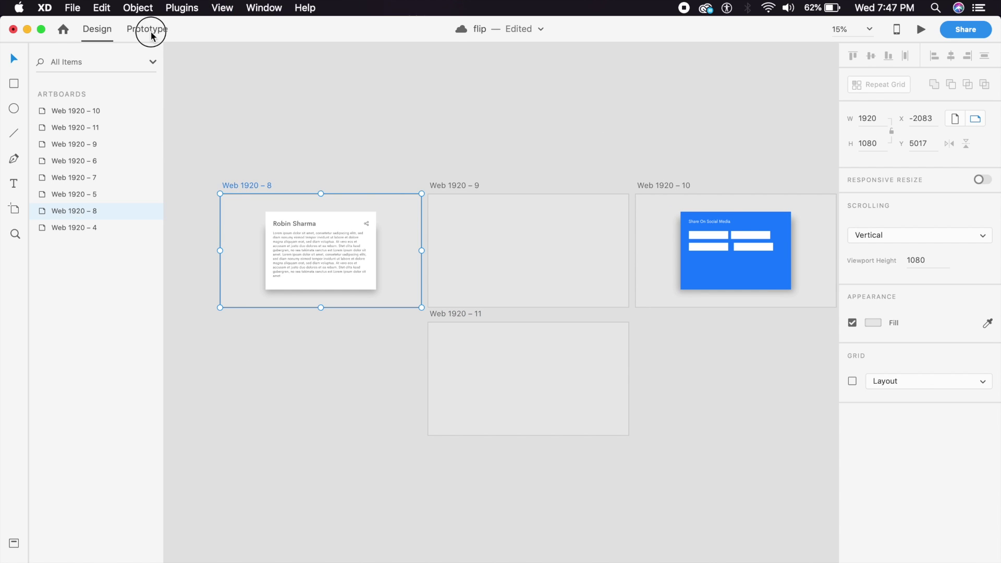
{"action": "left_click", "coordinate": [373, 278]}
{"action": "left_click_drag", "start_coordinate": [381, 252], "coordinate": [529, 256]}
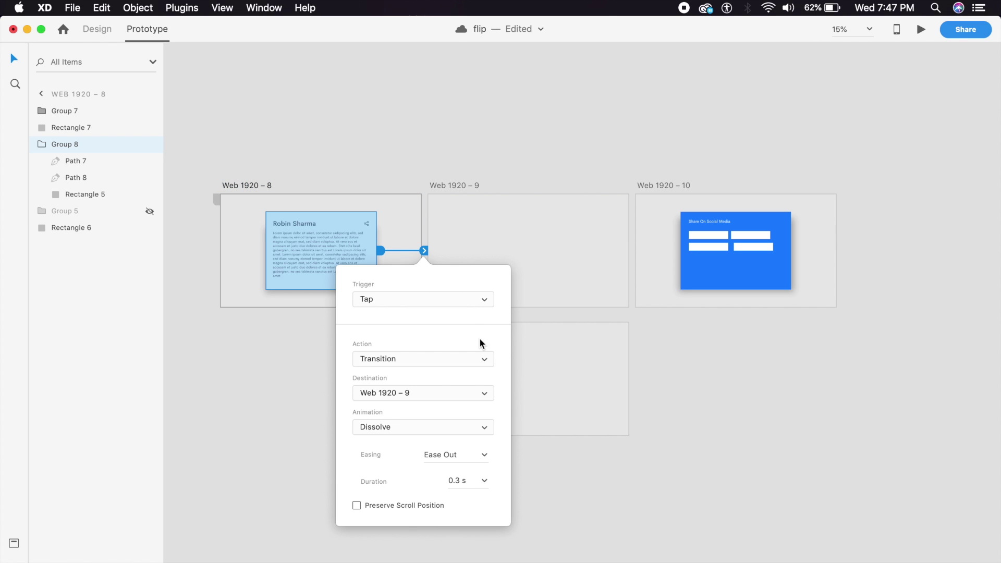
- Set the card's interaction to a Tap trigger with the Auto-Animate action and a 0.4 s duration
{"action": "left_click", "coordinate": [450, 299]}
{"action": "left_click", "coordinate": [449, 302]}
{"action": "left_click", "coordinate": [467, 356]}
{"action": "left_click", "coordinate": [435, 370]}
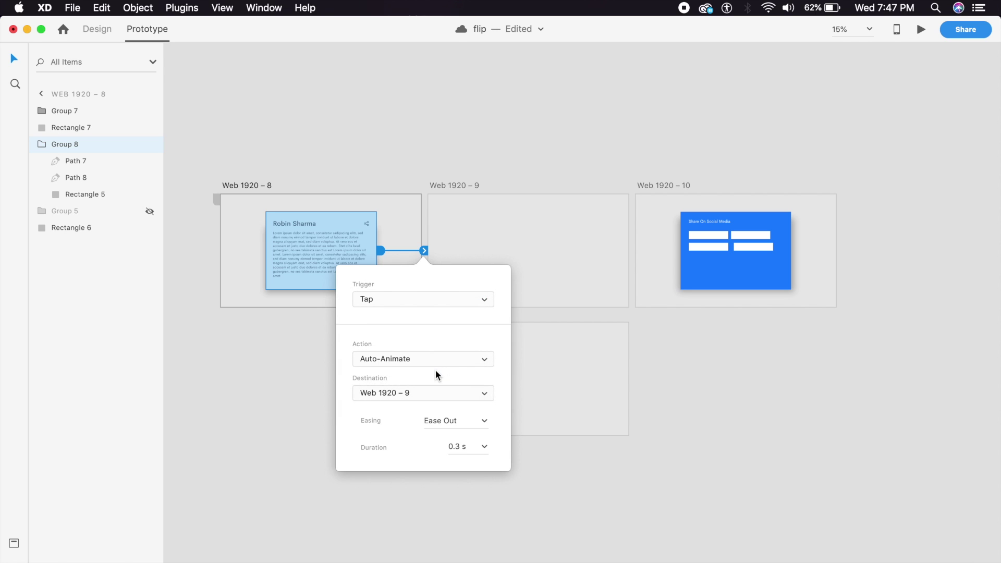
{"action": "left_click", "coordinate": [483, 445]}
{"action": "left_click", "coordinate": [467, 474]}
{"action": "left_click", "coordinate": [447, 186]}
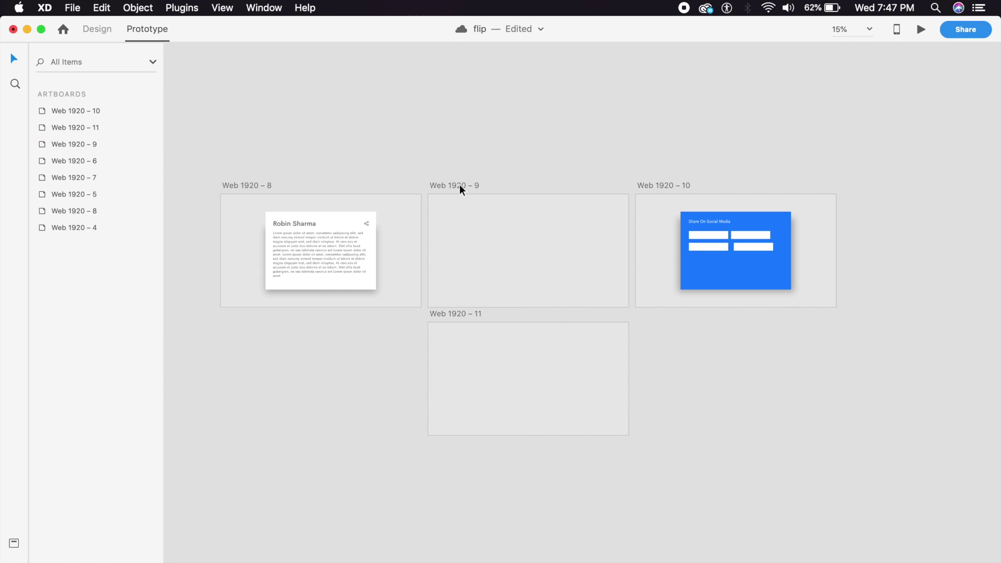
- Link Web 1920 – 9 to Web 1920 – 10 with a Time trigger, 0 s delay, Auto-Animate and a 0.4 s duration
{"action": "left_click", "coordinate": [457, 186]}
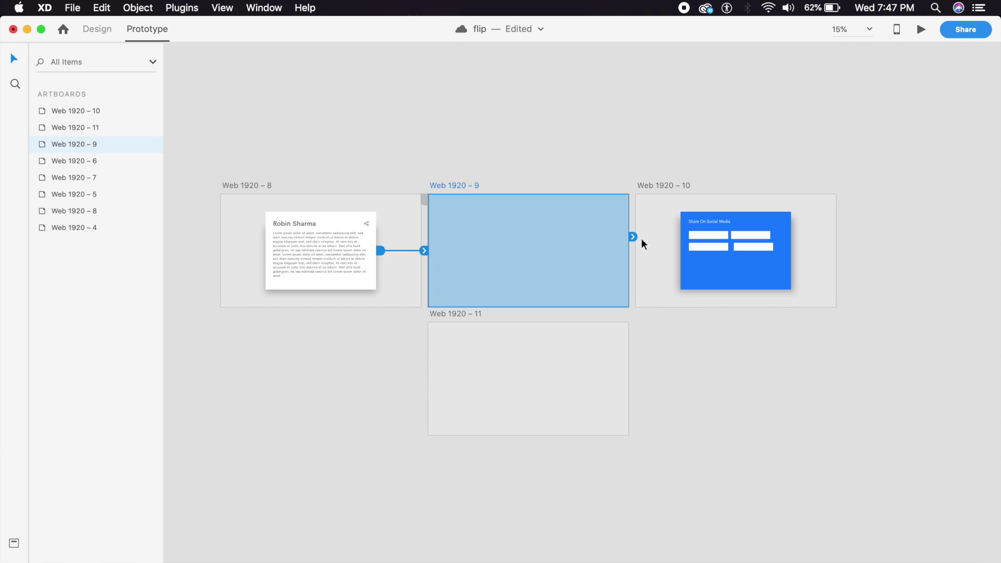
{"action": "key", "text": "super+equal"}
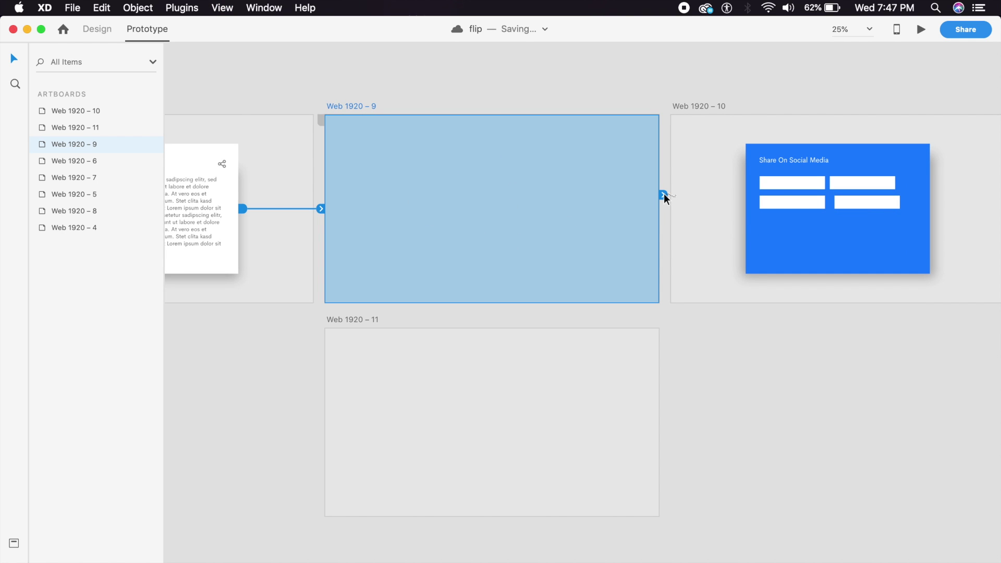
{"action": "left_click_drag", "start_coordinate": [664, 195], "coordinate": [729, 197]}
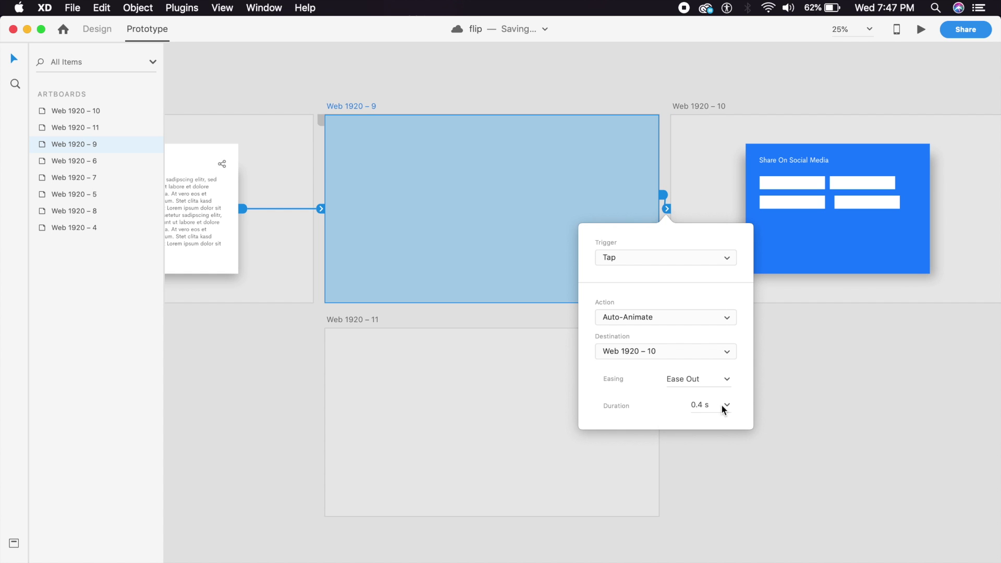
{"action": "left_click", "coordinate": [702, 259]}
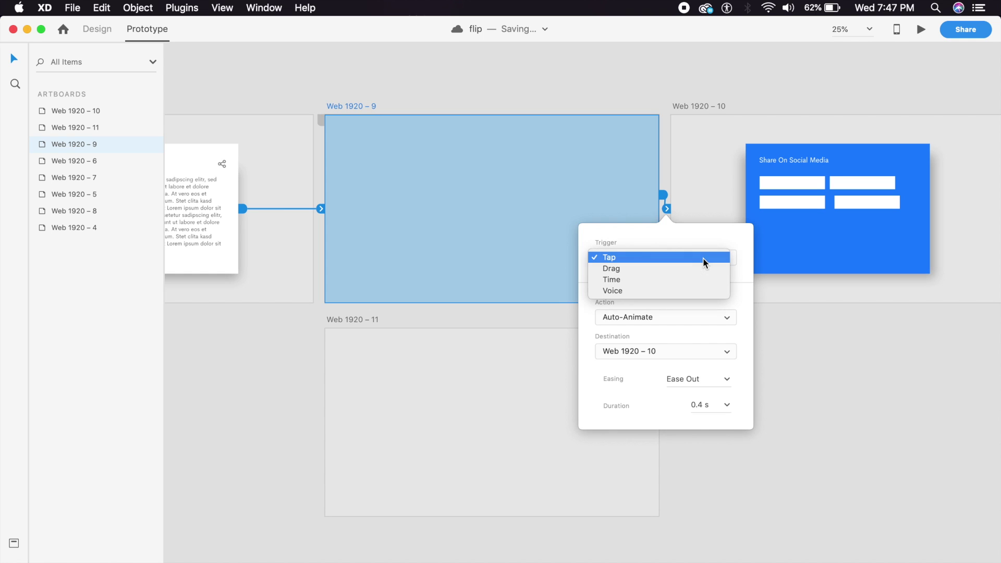
{"action": "left_click", "coordinate": [656, 281]}
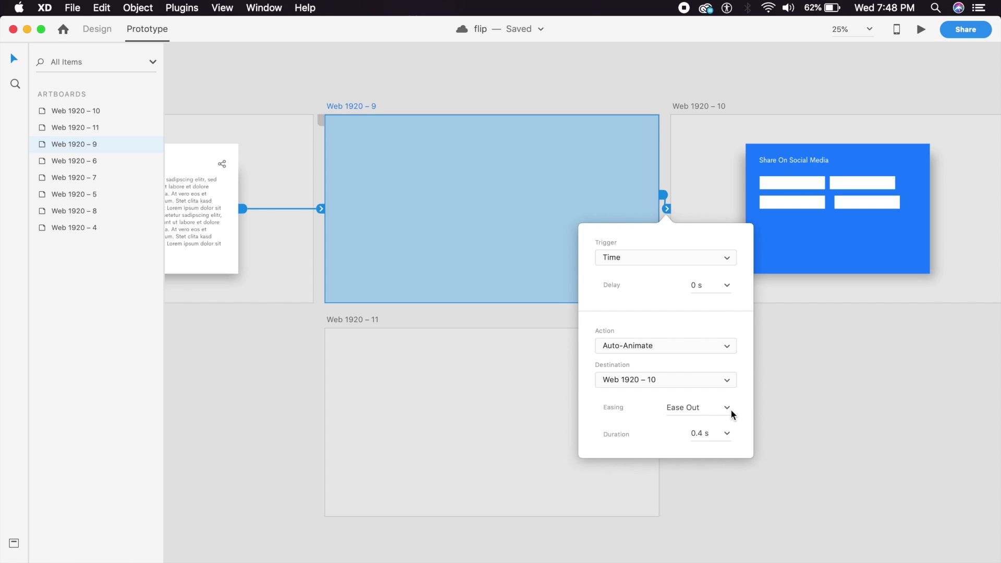
{"action": "left_click", "coordinate": [729, 439]}
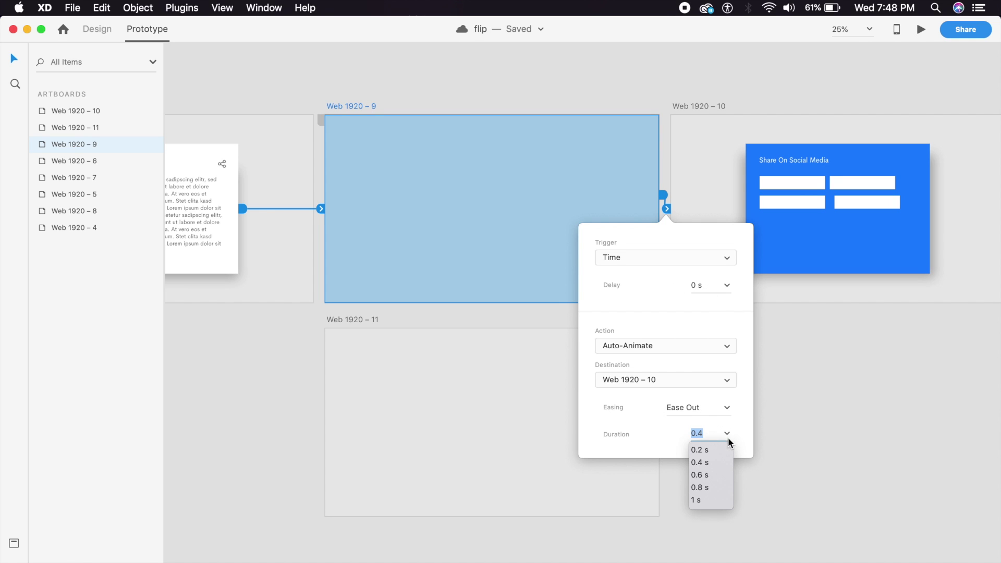
{"action": "left_click", "coordinate": [704, 463]}
- Link Web 1920 – 10 to Web 1920 – 11 with a Tap trigger, Auto-Animate and a 0.4 s duration
{"action": "left_click", "coordinate": [705, 106]}
{"action": "key", "text": "super+minus"}
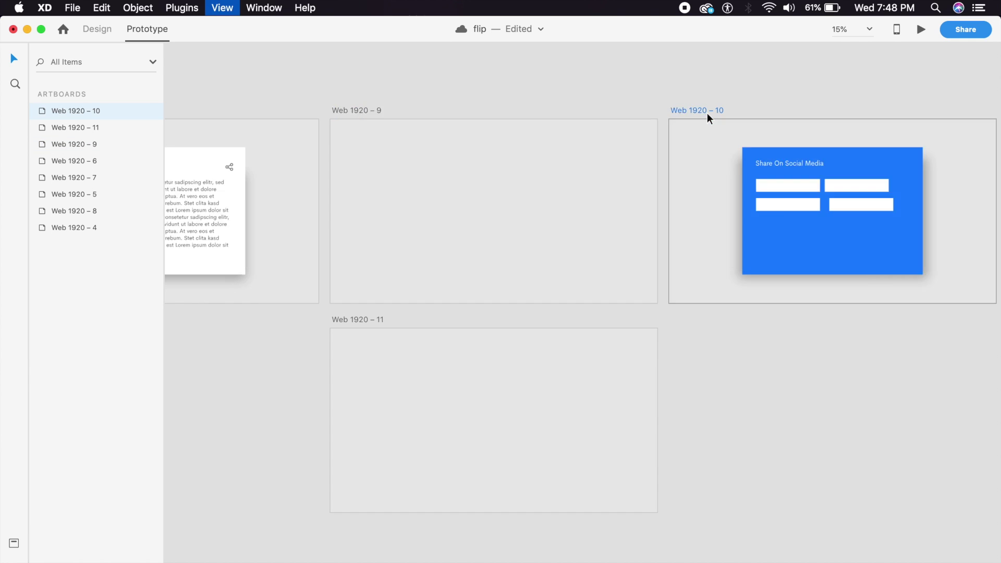
{"action": "left_click_drag", "start_coordinate": [841, 237], "coordinate": [599, 386]}
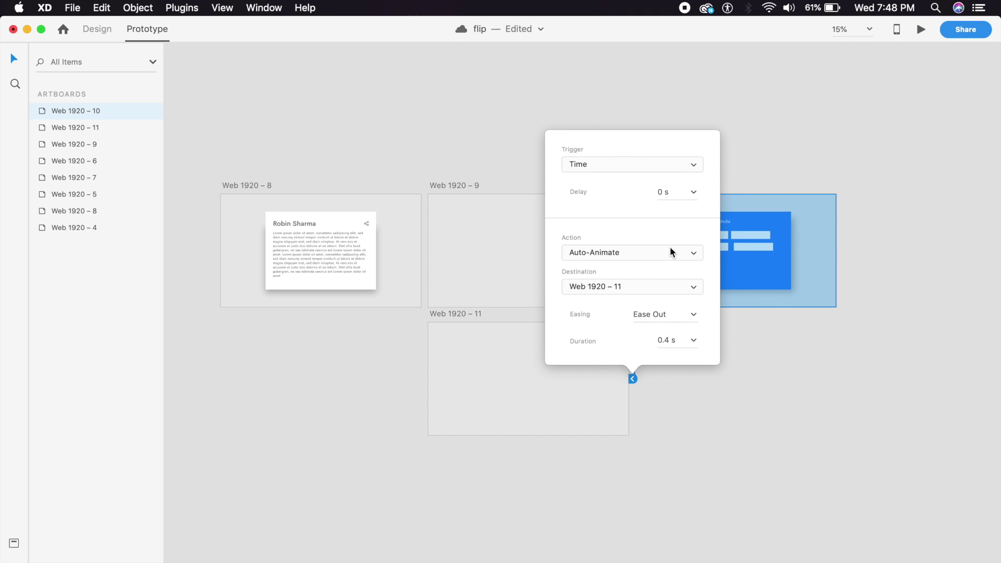
{"action": "left_click", "coordinate": [681, 165]}
{"action": "left_click", "coordinate": [639, 142]}
- Link Web 1920 – 11 back to Web 1920 – 8 with a Time trigger, Auto-Animate and a 0.4 s duration
{"action": "left_click", "coordinate": [443, 313]}
{"action": "left_click_drag", "start_coordinate": [636, 364], "coordinate": [324, 261]}
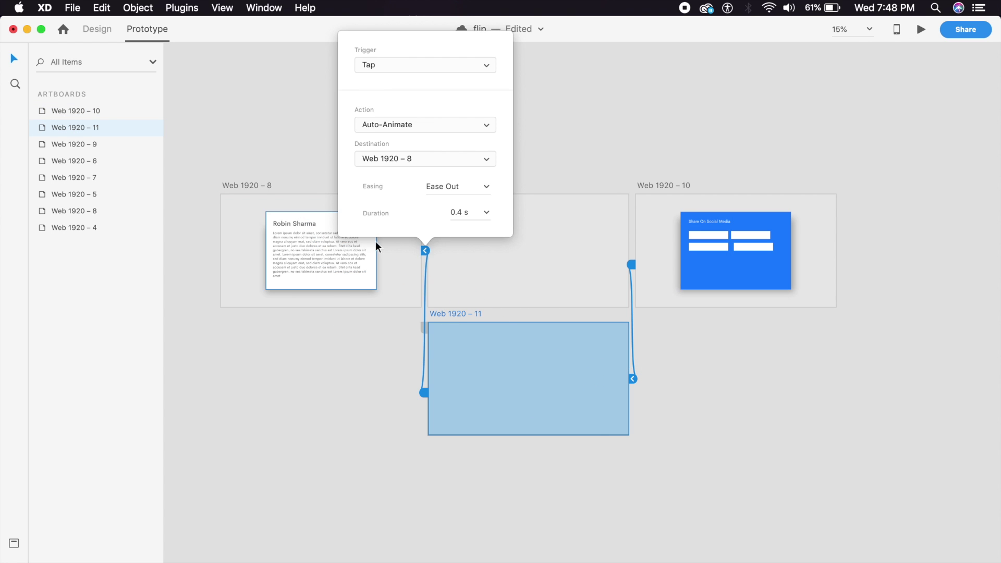
{"action": "left_click", "coordinate": [455, 64]}
{"action": "left_click", "coordinate": [449, 84]}
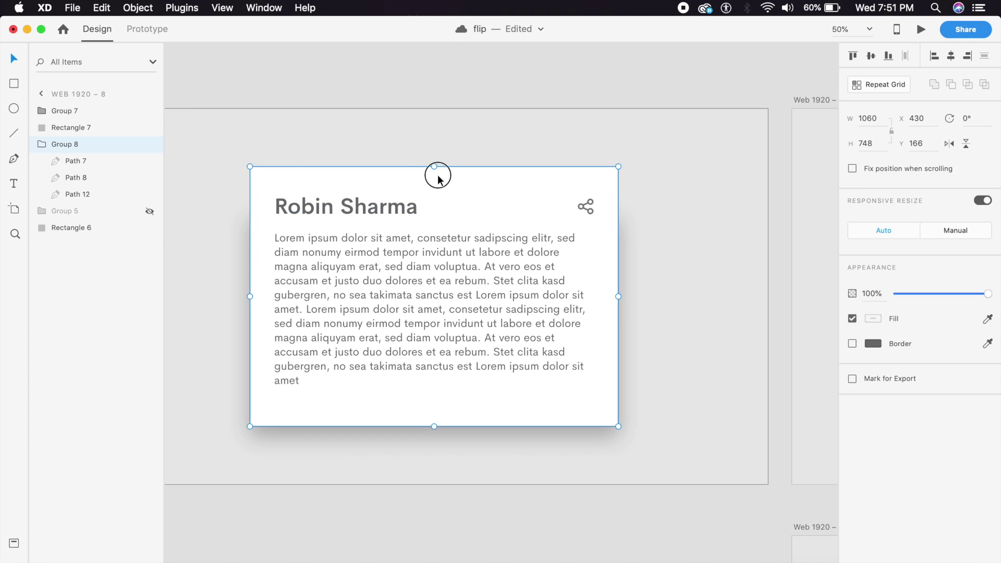
- Examine the corner points of the white card shape, Path 12, in Group 8 on Web 1920 – 8
{"action": "double_click", "coordinate": [433, 178]}
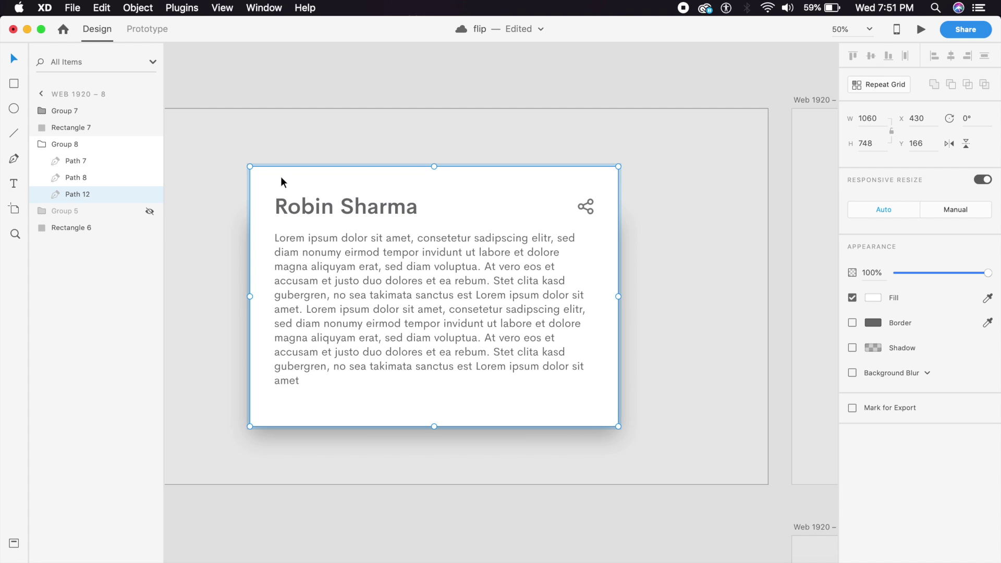
{"action": "double_click", "coordinate": [253, 166]}
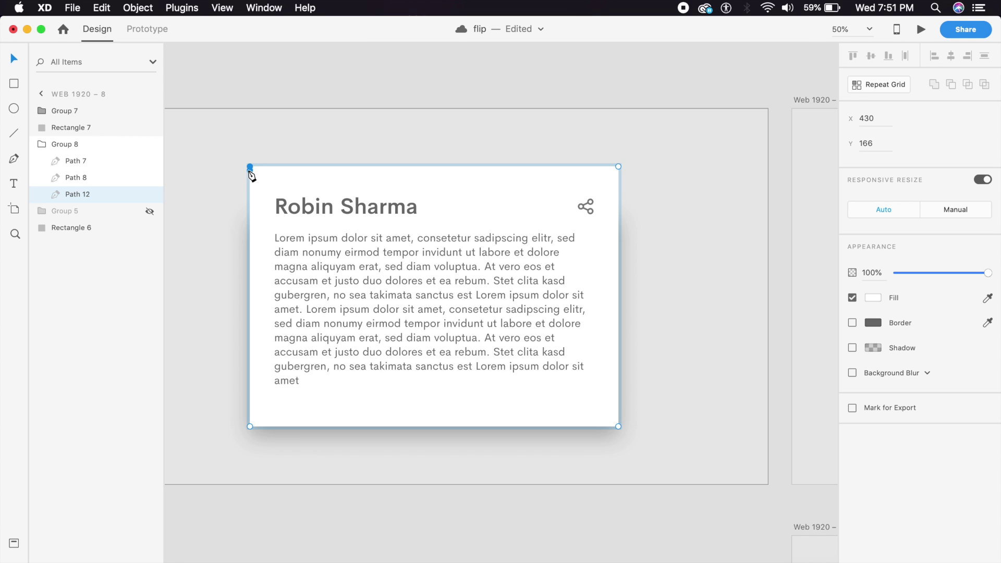
{"action": "mouse_move", "coordinate": [249, 168]}
{"action": "left_mouse_down"}
{"action": "mouse_move", "coordinate": [251, 179]}
{"action": "mouse_move", "coordinate": [251, 167]}
{"action": "left_mouse_up"}
{"action": "key", "text": "Escape"}
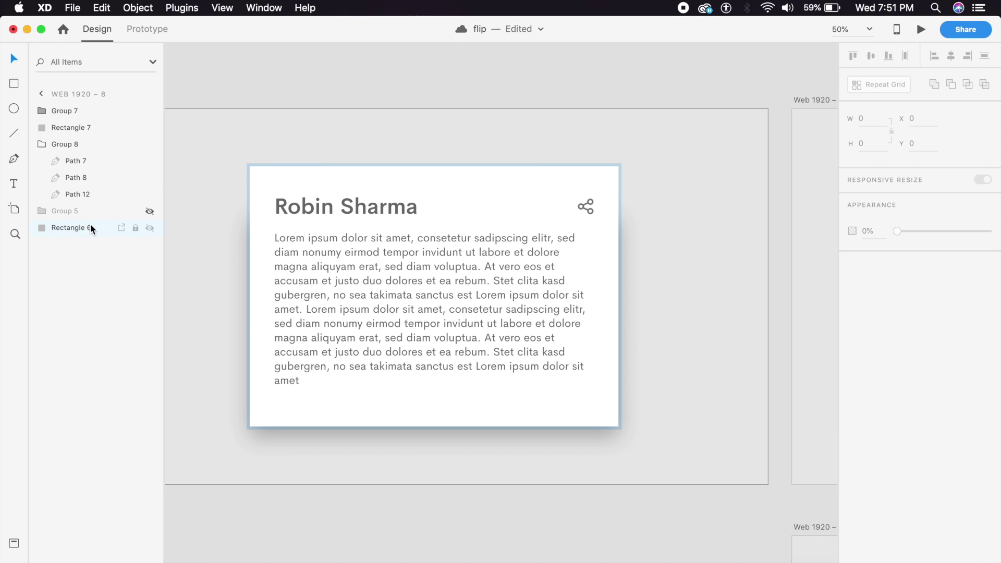
{"action": "left_click", "coordinate": [74, 233]}
{"action": "key", "text": "super+minus"}
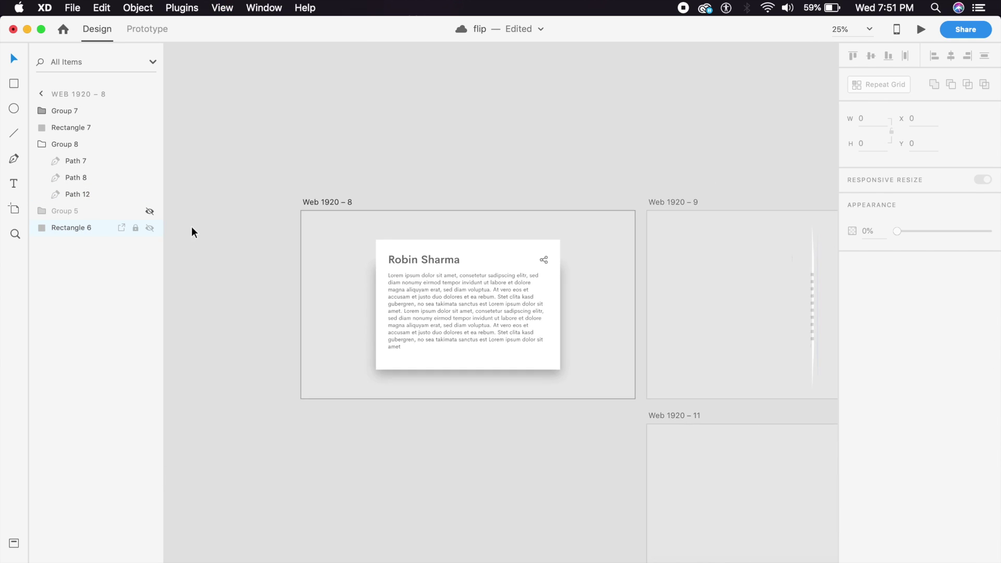
{"action": "scroll", "coordinate": [412, 293], "scroll_direction": "right", "scroll_amount": 2}
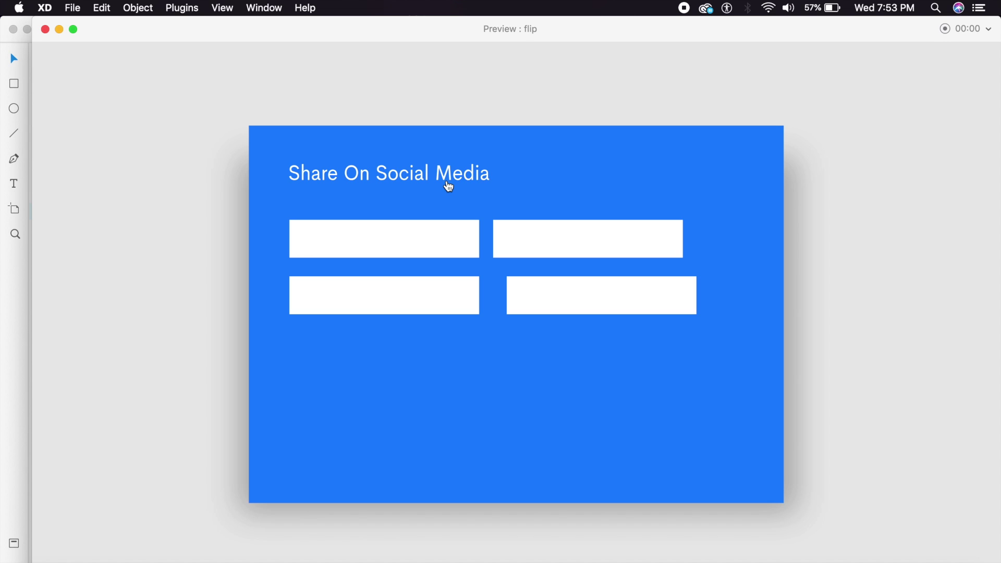
- Test the reverse flip from the blue sharing card to the white text card in the prototype preview
{"action": "left_click", "coordinate": [448, 184]}
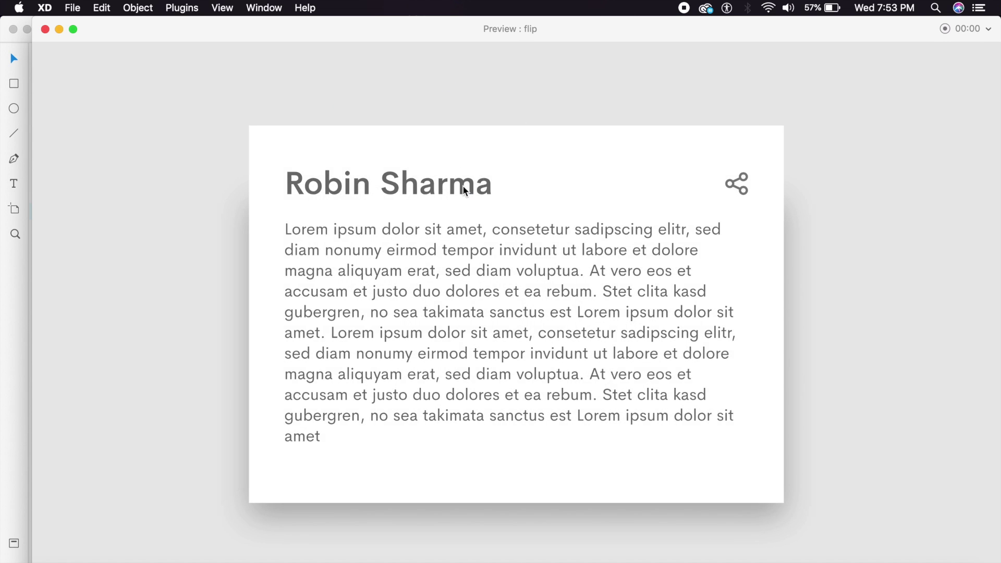
- Flip the card repeatedly between its white text front and blue Share On Social Media back, and close the preview
{"action": "left_click", "coordinate": [463, 186]}
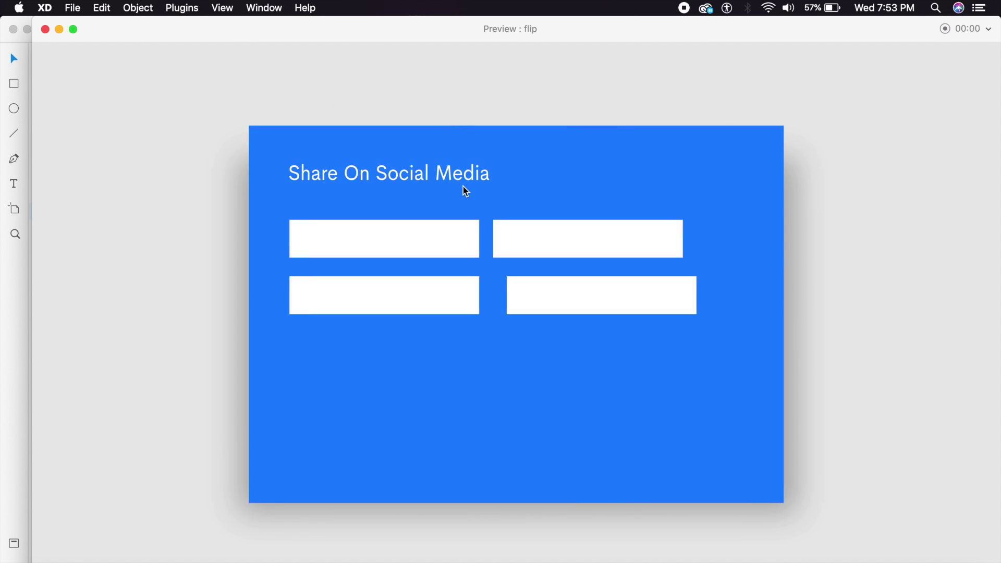
{"action": "left_click", "coordinate": [464, 189]}
{"action": "left_click", "coordinate": [511, 207]}
{"action": "left_click", "coordinate": [491, 162]}
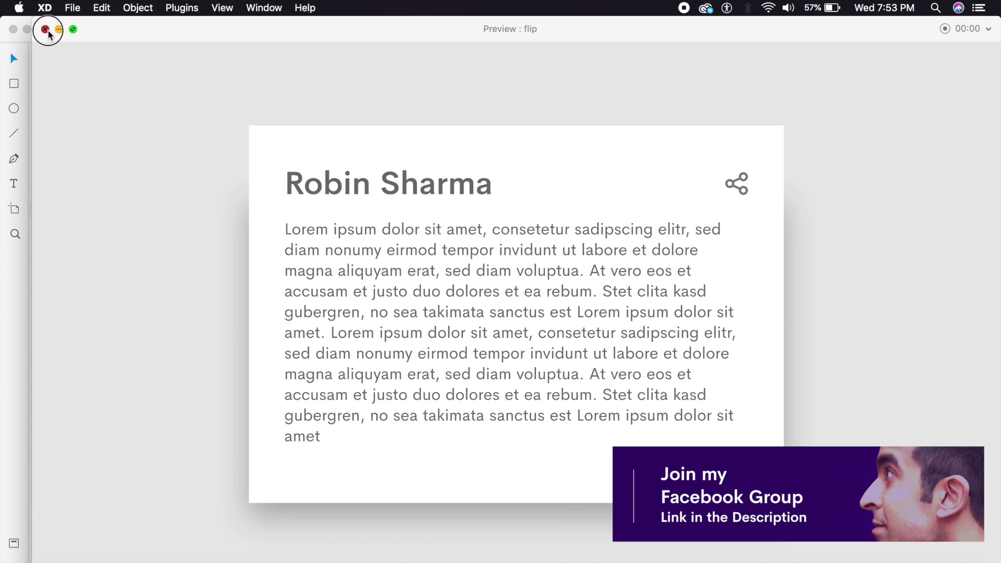
{"action": "left_click", "coordinate": [45, 29]}
- Preview the flip card starting at Web 1920 – 4, turning it between its white front and blue 'Share this article on:' back
{"action": "scroll", "coordinate": [352, 164], "scroll_direction": "down", "scroll_amount": 5}
{"action": "left_click", "coordinate": [338, 174]}
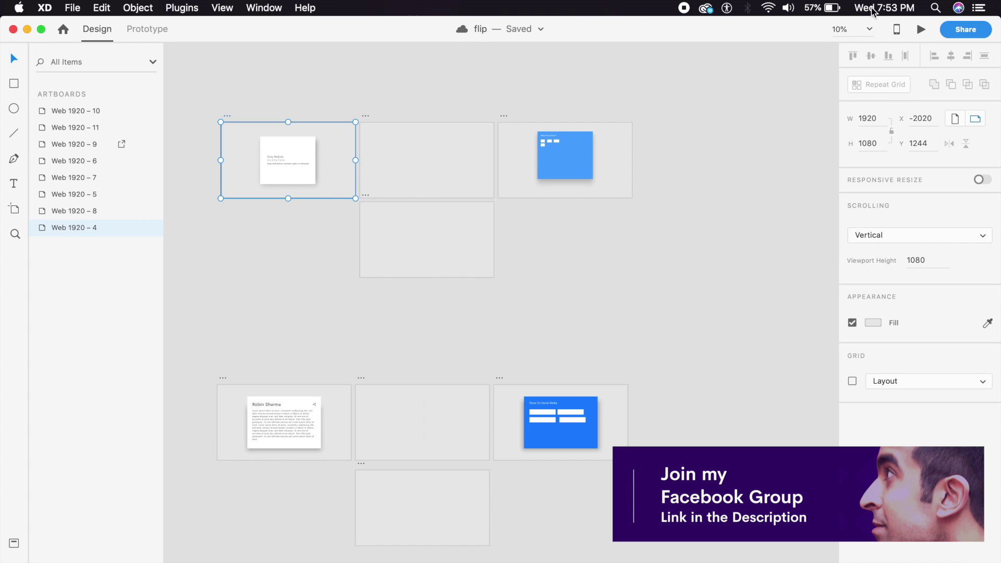
{"action": "left_click", "coordinate": [921, 30]}
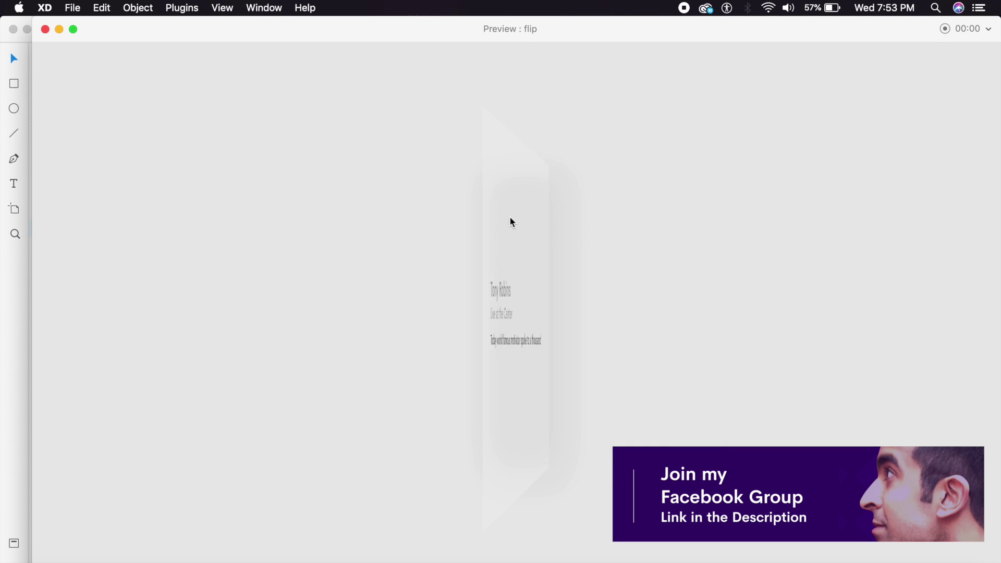
{"action": "left_click", "coordinate": [510, 217]}
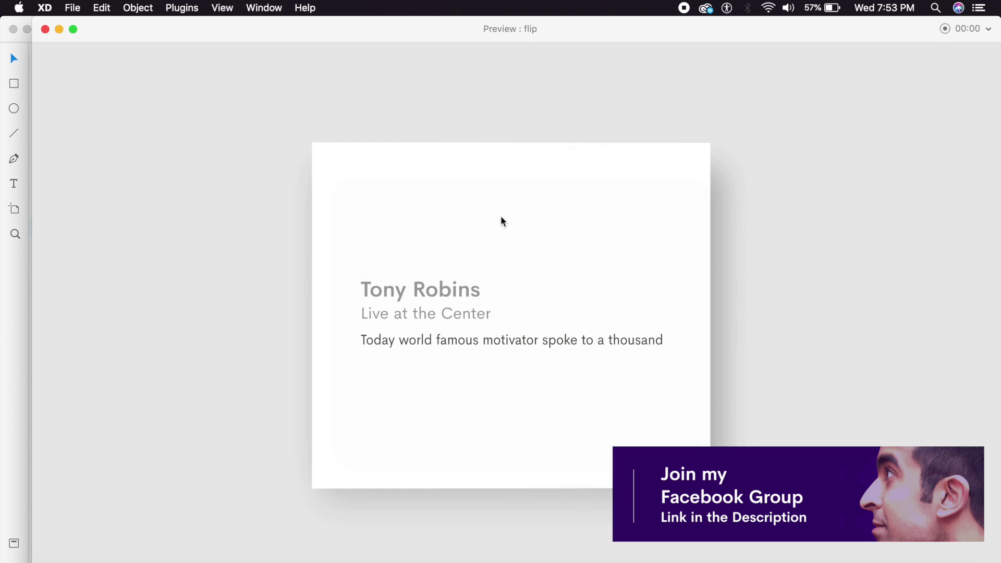
{"action": "left_click", "coordinate": [467, 277]}
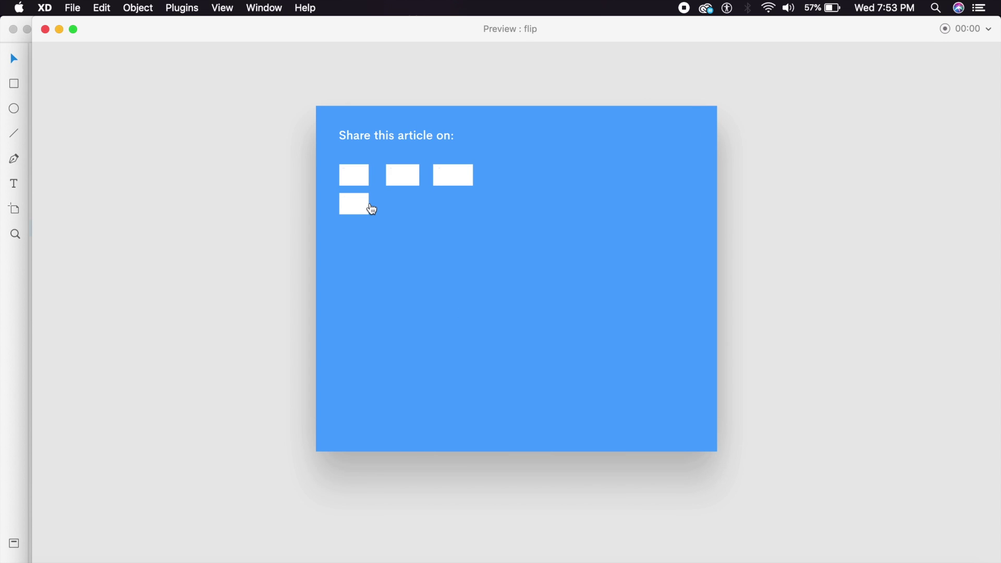
{"action": "left_click", "coordinate": [482, 223]}
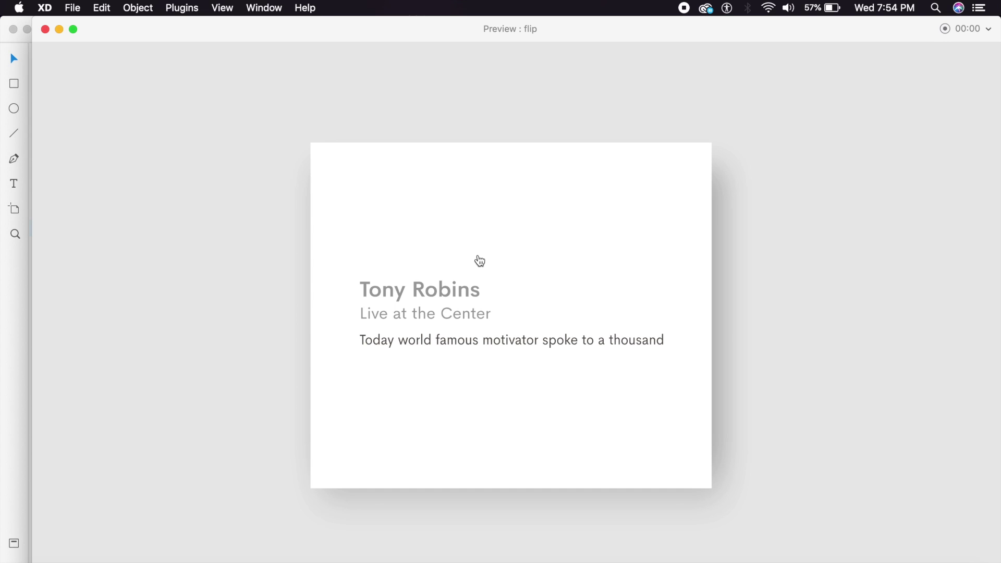